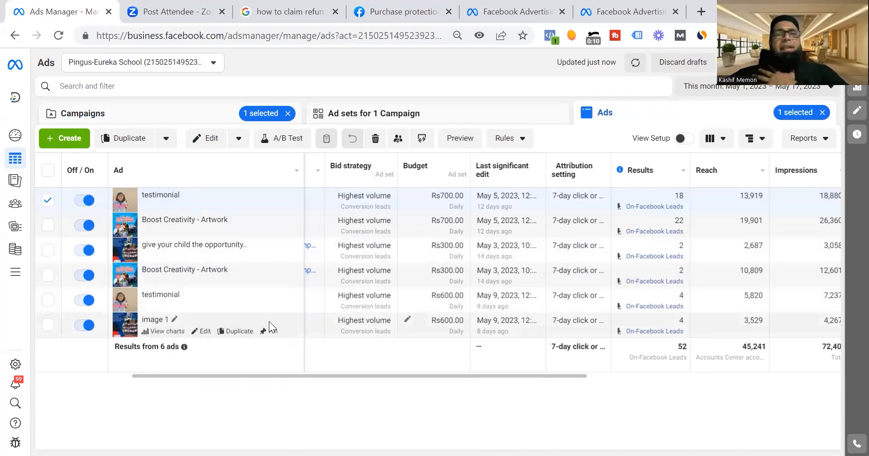
# Examine the lead download options and date range for the first testimonial ad, and close them without downloading.
pyautogui.click(662, 206)
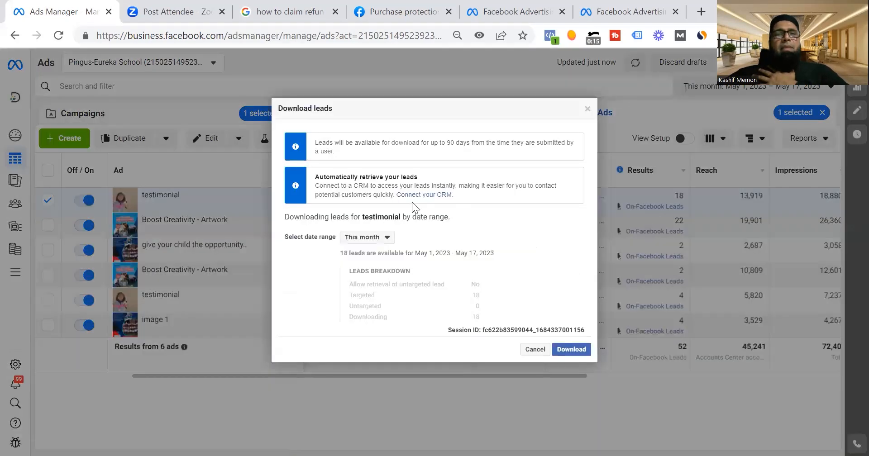
pyautogui.click(388, 238)
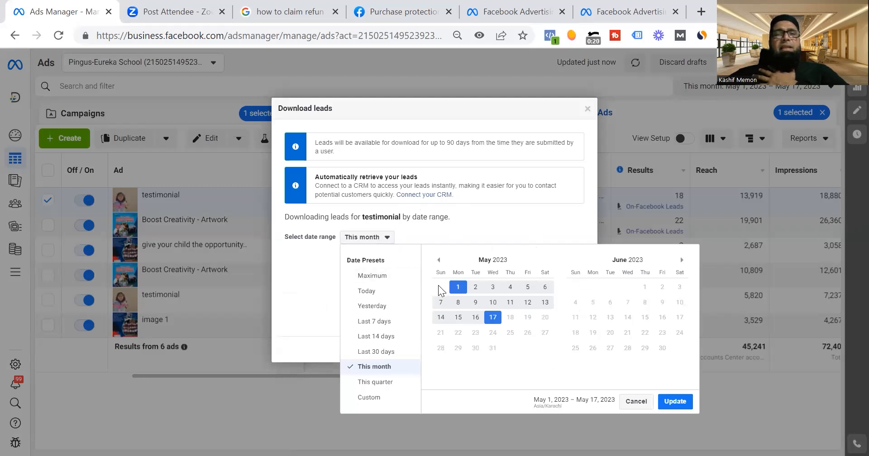
pyautogui.moveTo(631, 411); pyautogui.dragTo(630, 407)
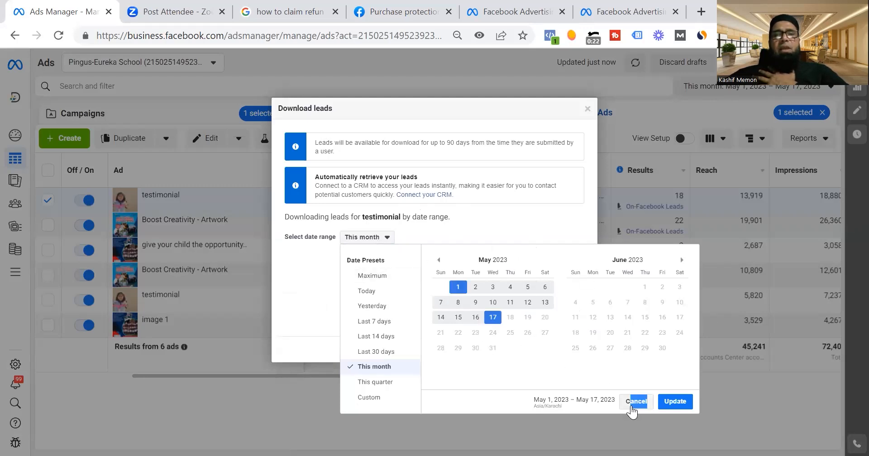
pyautogui.click(632, 410)
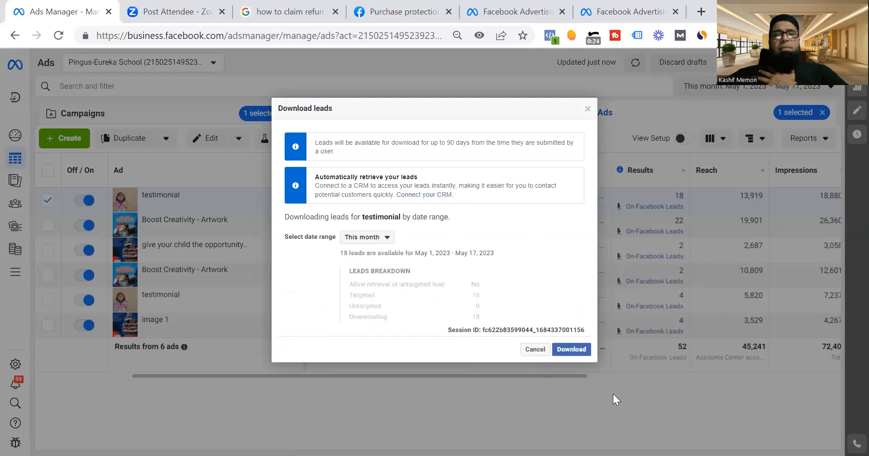
pyautogui.click(535, 349)
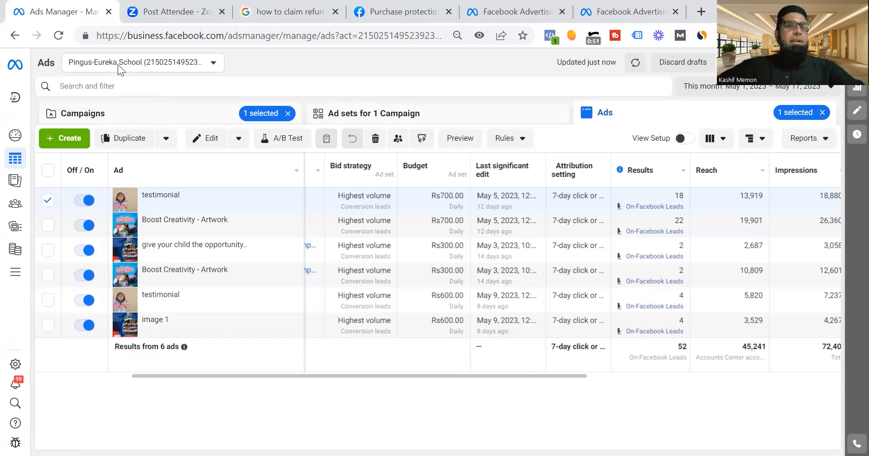
# Return to the campaigns list and start creating a new campaign, bringing up the full set of campaign objectives.
pyautogui.click(132, 118)
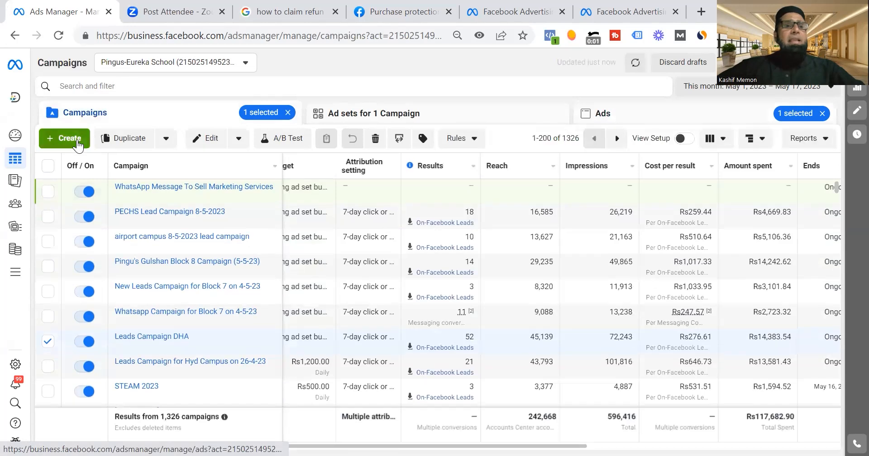
pyautogui.click(77, 139)
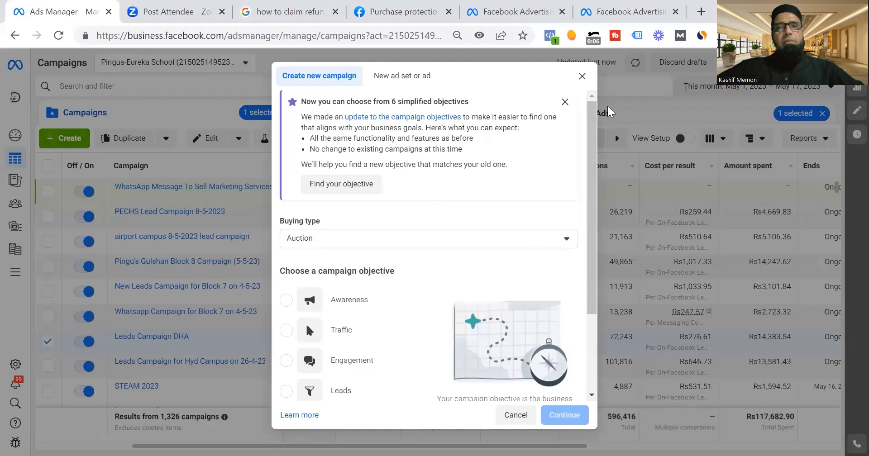
pyautogui.scroll(-3, 371, 194)
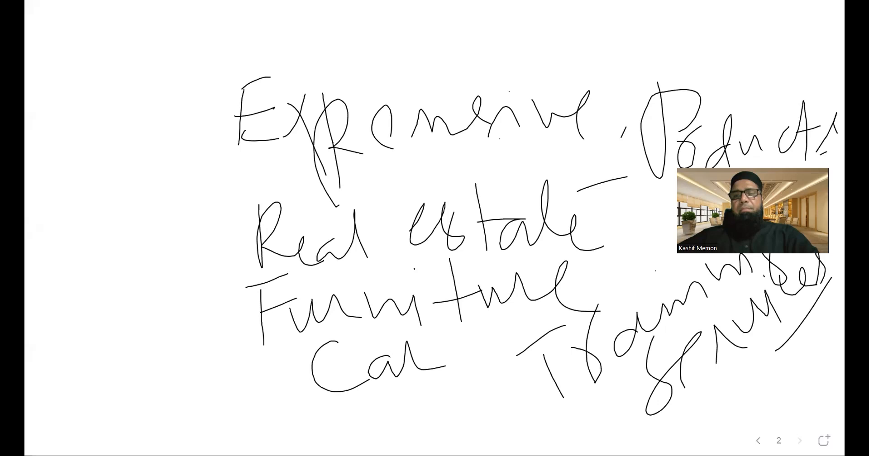
# Switch to the whiteboard, add a blank page and draw a large black funnel outline on it.
pyautogui.click(823, 441)
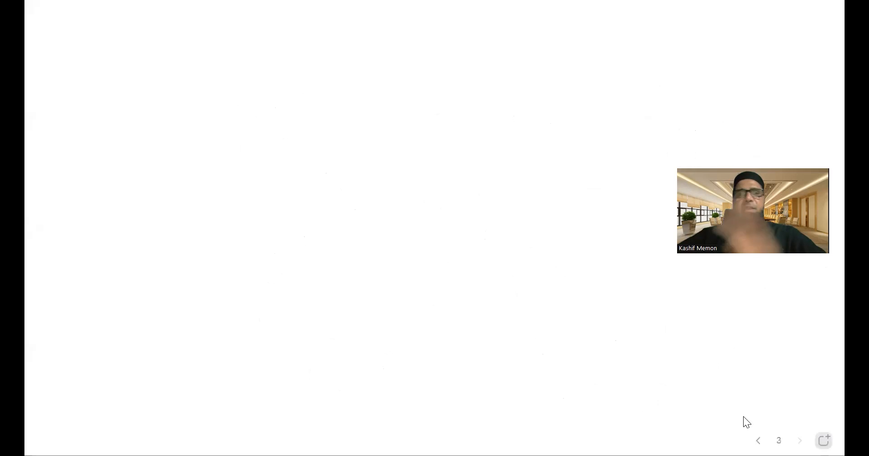
pyautogui.moveTo(312, 98)
pyautogui.mouseDown()
pyautogui.moveTo(423, 100)
pyautogui.moveTo(500, 135)
pyautogui.moveTo(369, 103)
pyautogui.mouseUp()
pyautogui.moveTo(221, 119); pyautogui.dragTo(361, 345)
pyautogui.moveTo(538, 117)
pyautogui.mouseDown()
pyautogui.moveTo(361, 370)
pyautogui.moveTo(359, 343)
pyautogui.mouseUp()
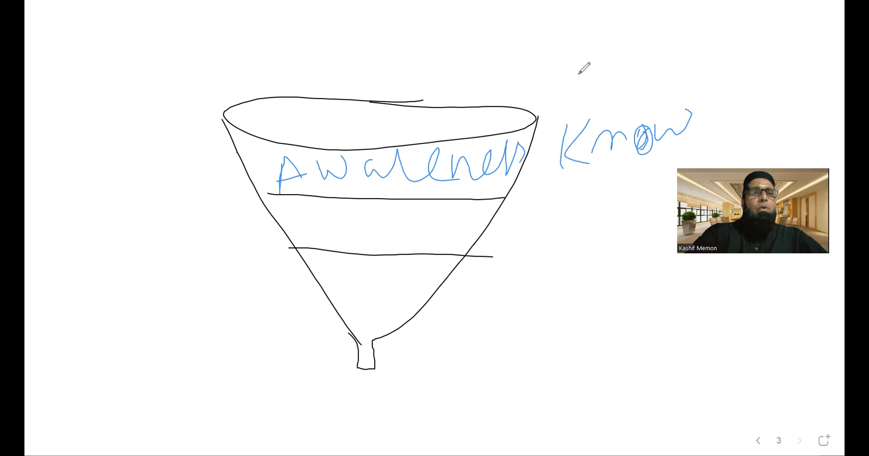
# Handwrite "Engagement" in blue in the funnel's middle level and "Like" in green beside it.
pyautogui.moveTo(302, 211)
pyautogui.mouseDown()
pyautogui.moveTo(309, 246)
pyautogui.moveTo(323, 206)
pyautogui.moveTo(322, 223)
pyautogui.mouseUp()
pyautogui.moveTo(312, 241)
pyautogui.mouseDown()
pyautogui.moveTo(347, 234)
pyautogui.moveTo(361, 241)
pyautogui.mouseUp()
pyautogui.moveTo(379, 216)
pyautogui.mouseDown()
pyautogui.moveTo(367, 254)
pyautogui.moveTo(402, 225)
pyautogui.moveTo(397, 250)
pyautogui.mouseUp()
pyautogui.moveTo(412, 227)
pyautogui.mouseDown()
pyautogui.moveTo(427, 213)
pyautogui.moveTo(427, 230)
pyautogui.moveTo(459, 213)
pyautogui.moveTo(476, 222)
pyautogui.moveTo(488, 212)
pyautogui.mouseUp()
pyautogui.moveTo(490, 186)
pyautogui.mouseDown()
pyautogui.moveTo(494, 221)
pyautogui.moveTo(510, 197)
pyautogui.mouseUp()
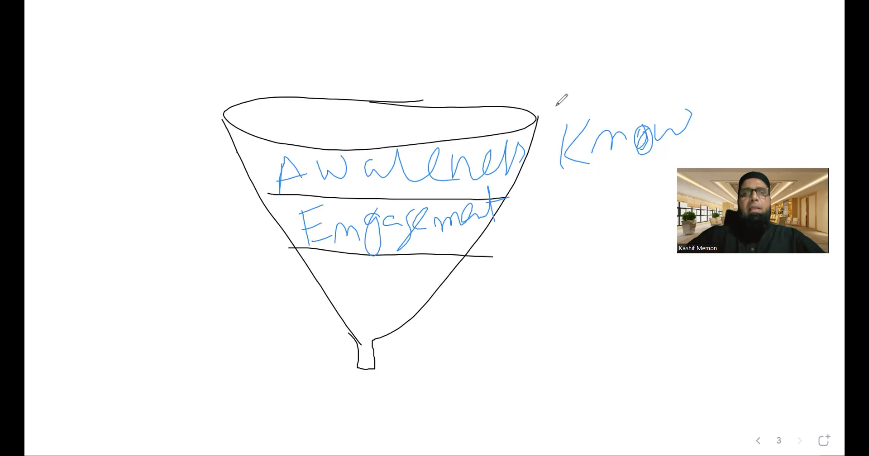
pyautogui.moveTo(549, 186); pyautogui.dragTo(563, 234)
pyautogui.moveTo(586, 210)
pyautogui.mouseDown()
pyautogui.moveTo(584, 229)
pyautogui.moveTo(598, 242)
pyautogui.mouseUp()
pyautogui.moveTo(628, 193)
pyautogui.mouseDown()
pyautogui.moveTo(620, 204)
pyautogui.moveTo(667, 233)
pyautogui.mouseUp()
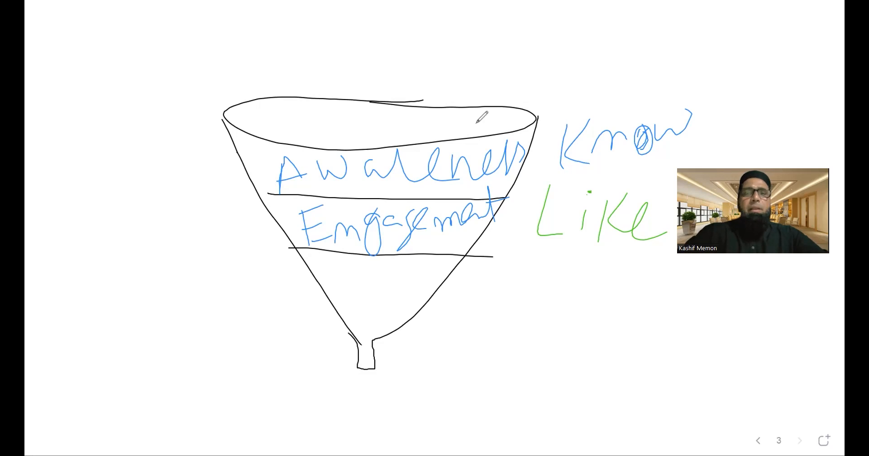
# Handwrite "Trust" in black below "Like", beside the funnel's lowest level.
pyautogui.moveTo(528, 273); pyautogui.dragTo(508, 319)
pyautogui.moveTo(498, 273); pyautogui.dragTo(556, 259)
pyautogui.moveTo(532, 288)
pyautogui.mouseDown()
pyautogui.moveTo(539, 297)
pyautogui.moveTo(557, 281)
pyautogui.moveTo(601, 289)
pyautogui.moveTo(590, 330)
pyautogui.mouseUp()
pyautogui.moveTo(624, 251); pyautogui.dragTo(631, 322)
pyautogui.moveTo(626, 286); pyautogui.dragTo(688, 253)
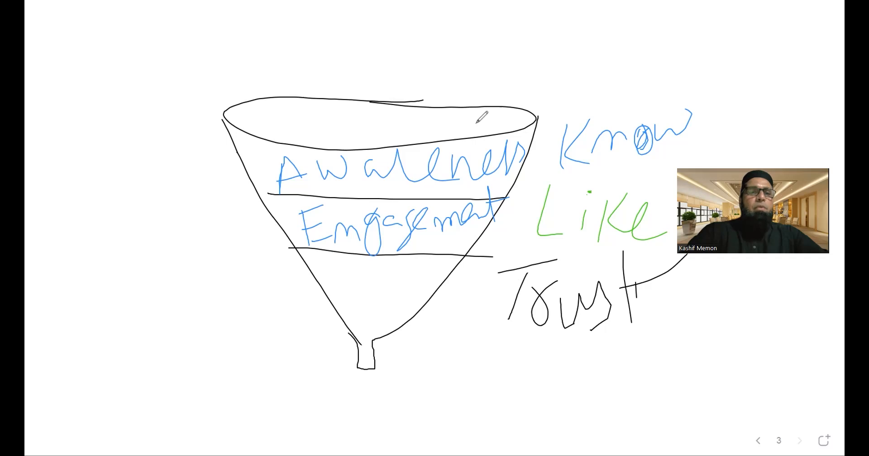
# Handwrite a label inside the funnel's lowest level.
pyautogui.moveTo(337, 259)
pyautogui.mouseDown()
pyautogui.moveTo(388, 295)
pyautogui.moveTo(396, 265)
pyautogui.moveTo(425, 260)
pyautogui.moveTo(435, 277)
pyautogui.moveTo(451, 265)
pyautogui.moveTo(431, 273)
pyautogui.moveTo(451, 283)
pyautogui.mouseUp()
pyautogui.moveTo(458, 254)
pyautogui.mouseDown()
pyautogui.moveTo(450, 270)
pyautogui.moveTo(463, 283)
pyautogui.mouseUp()
pyautogui.moveTo(444, 284)
pyautogui.mouseDown()
pyautogui.moveTo(442, 294)
pyautogui.moveTo(463, 279)
pyautogui.mouseUp()
pyautogui.moveTo(470, 272)
pyautogui.mouseDown()
pyautogui.moveTo(473, 296)
pyautogui.moveTo(489, 283)
pyautogui.moveTo(503, 290)
pyautogui.mouseUp()
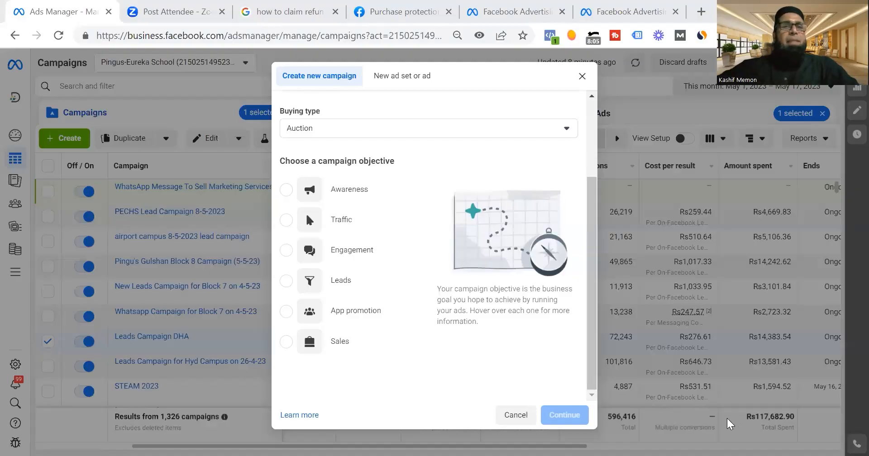
# Back in Ads Manager, review what the Awareness objective is good for, and choose Engagement as the campaign objective.
pyautogui.moveTo(333, 205)
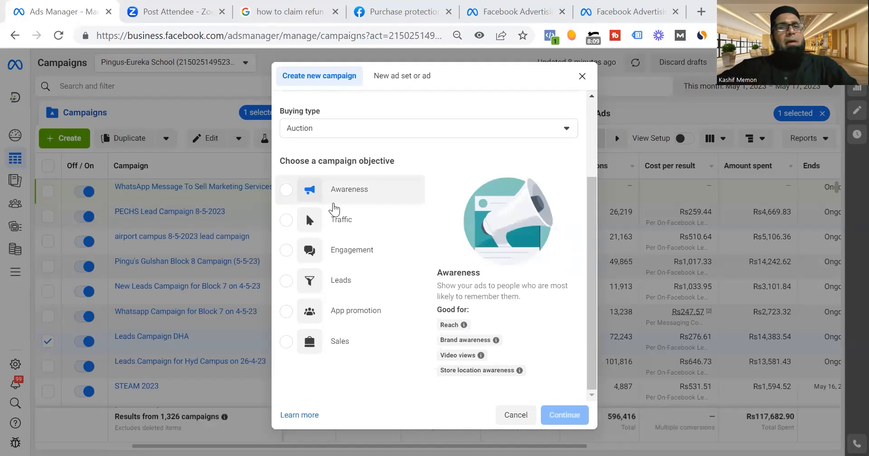
pyautogui.click(334, 205)
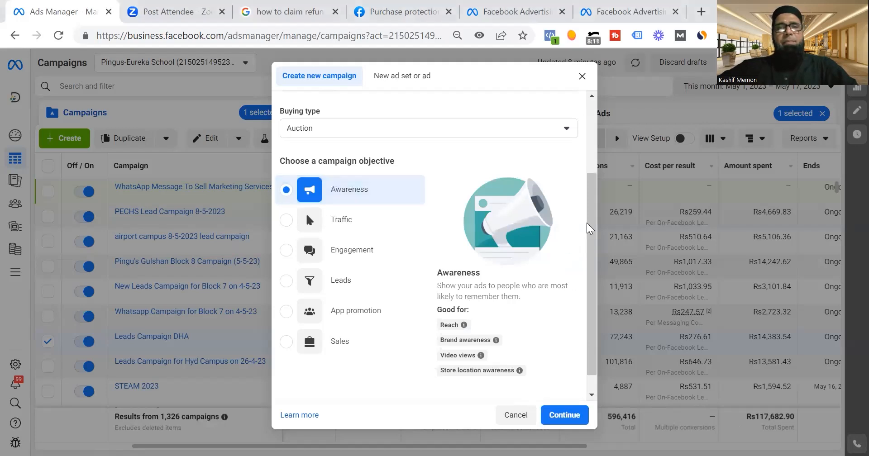
pyautogui.scroll(-1, 588, 227)
pyautogui.moveTo(463, 304)
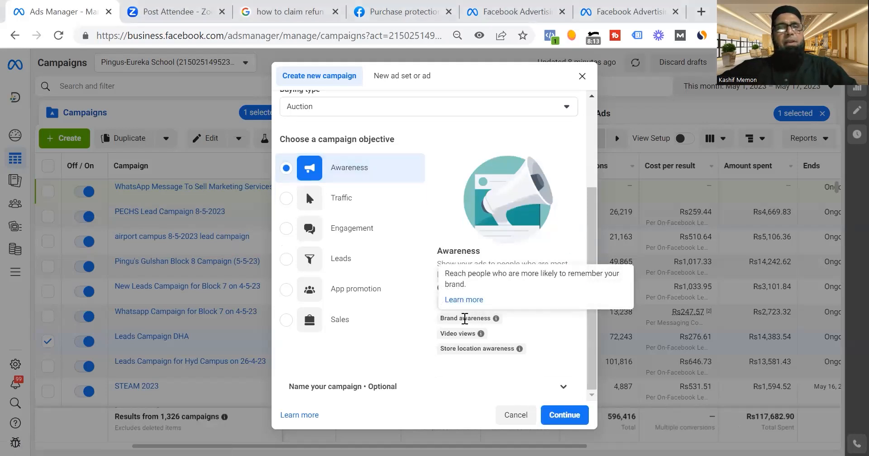
pyautogui.moveTo(461, 348)
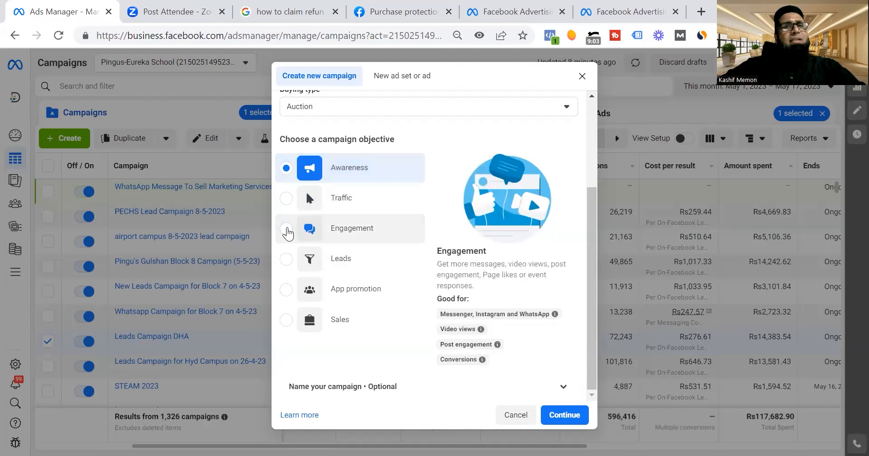
pyautogui.click(287, 230)
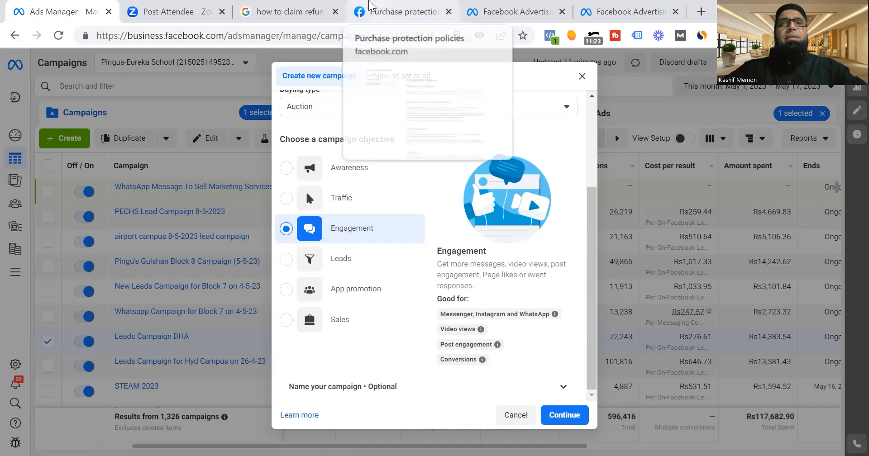
# Load Facebook in place of the purchase protection page and open the Kamalia Khaddar page from the recent searches.
pyautogui.click(400, 12)
pyautogui.click(223, 35)
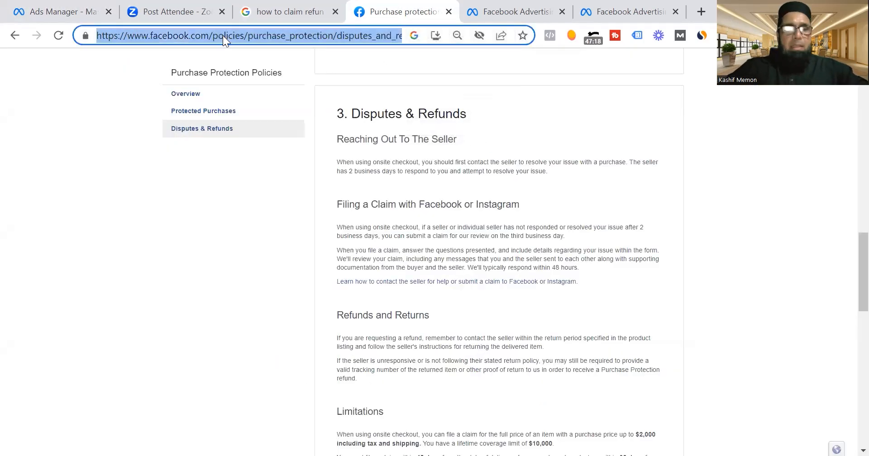
pyautogui.write('face')
pyautogui.press('Return')
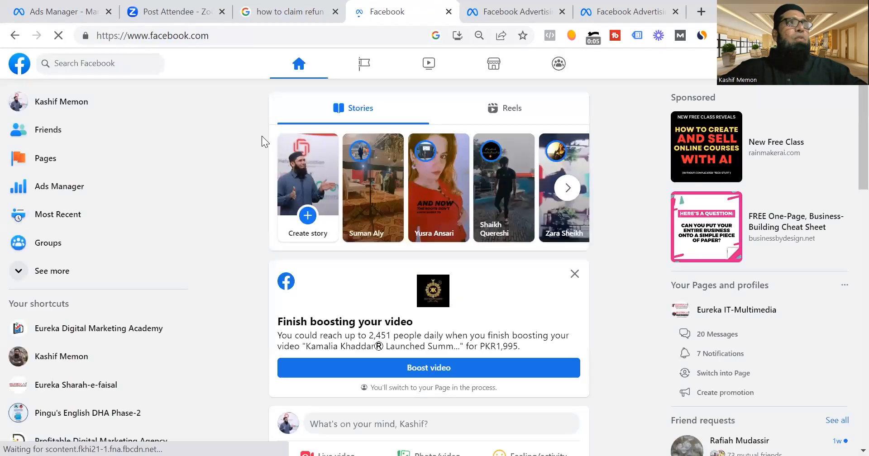
pyautogui.click(117, 69)
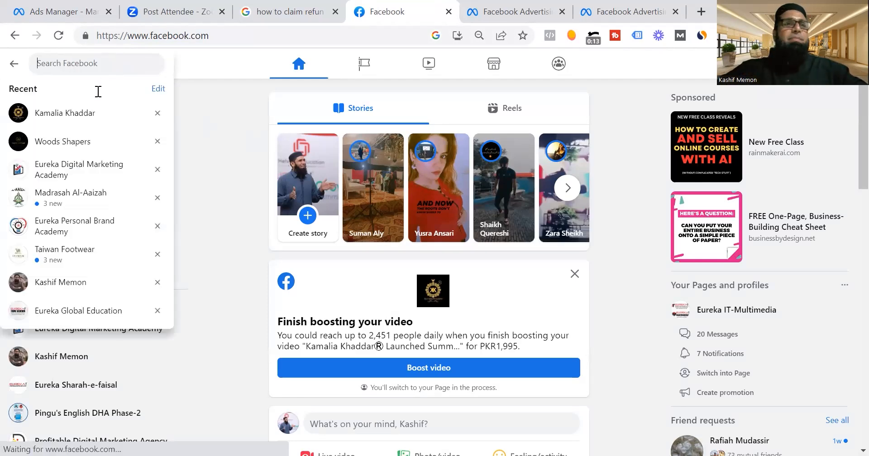
pyautogui.click(79, 117)
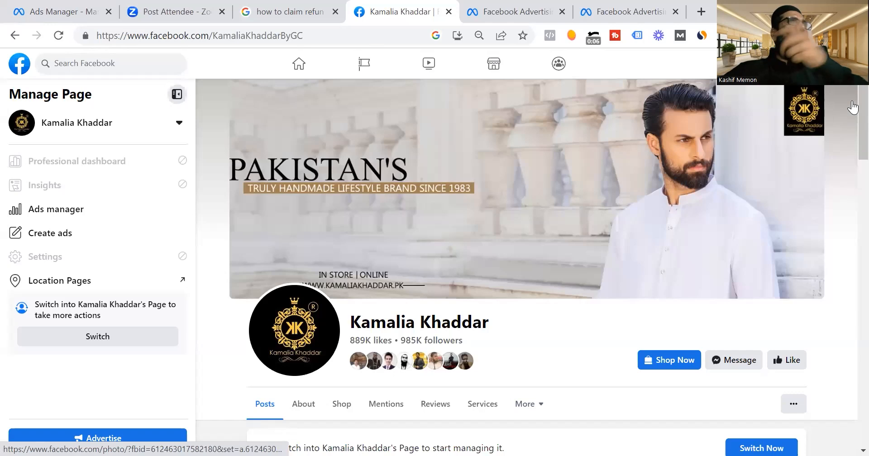
# Browse the Kamalia Khaddar page and examine who liked and shared the Bahawalnagar post, dismissing the page review prompt.
pyautogui.scroll(-7, 852, 118)
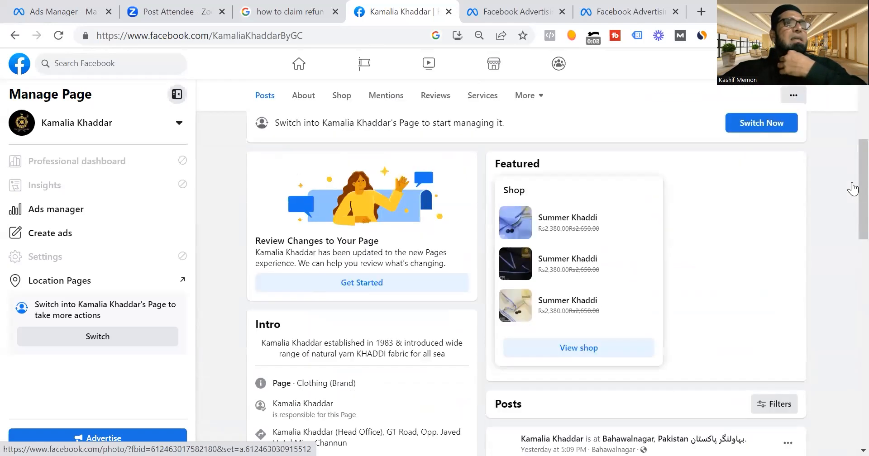
pyautogui.moveTo(852, 183); pyautogui.dragTo(849, 271)
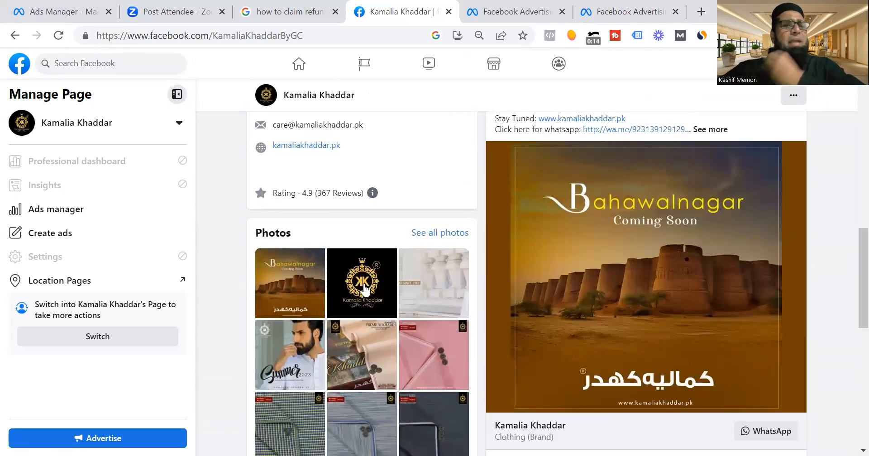
pyautogui.scroll(-3, 849, 301)
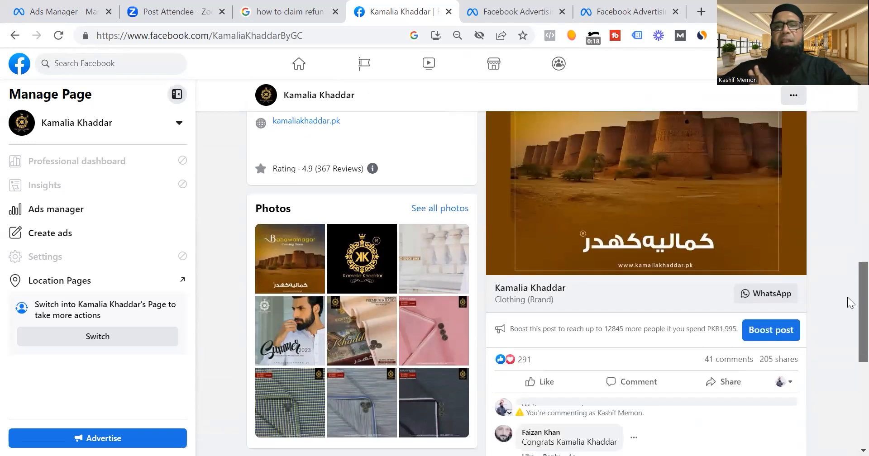
pyautogui.scroll(-3, 850, 304)
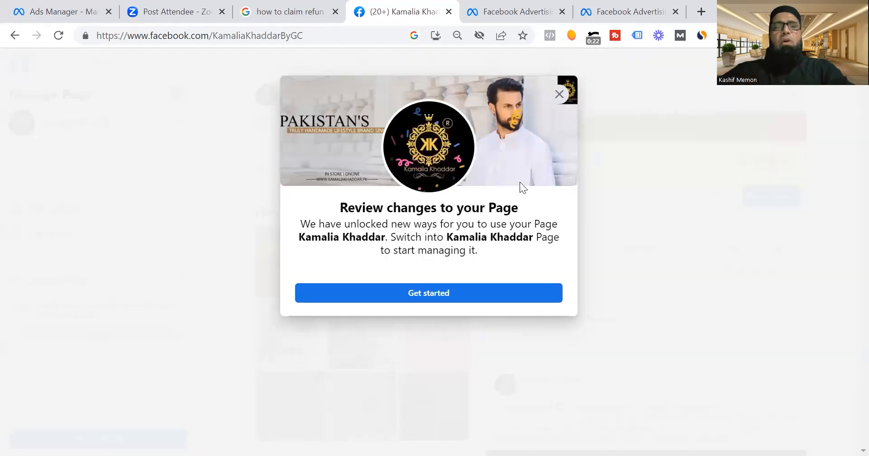
pyautogui.click(559, 94)
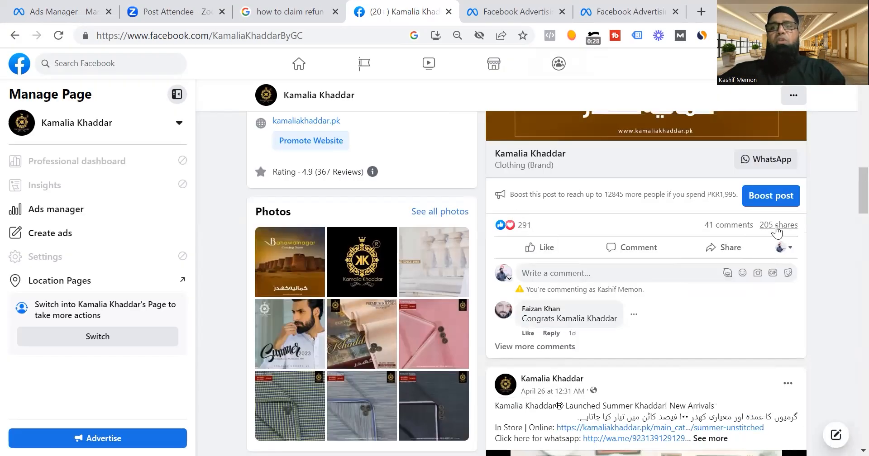
pyautogui.moveTo(759, 225)
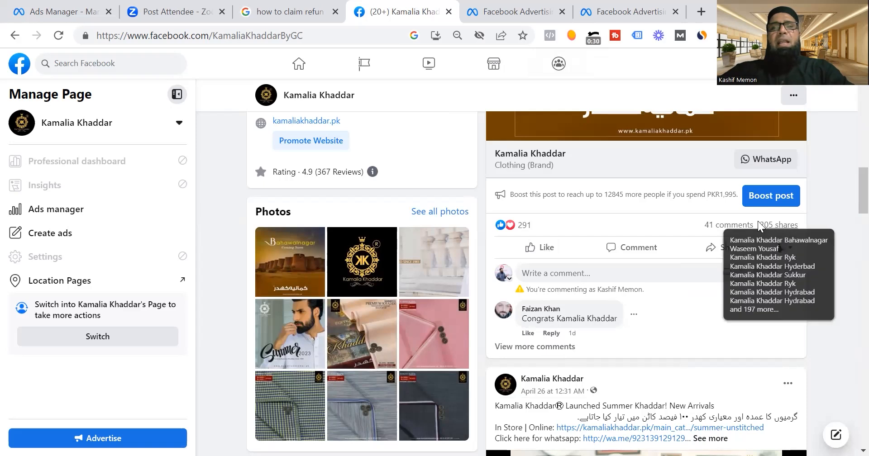
pyautogui.moveTo(520, 229)
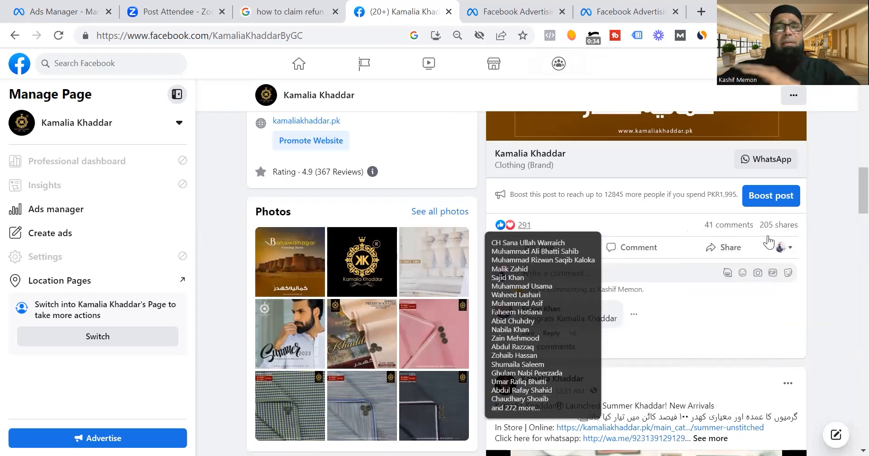
pyautogui.scroll(6, 847, 176)
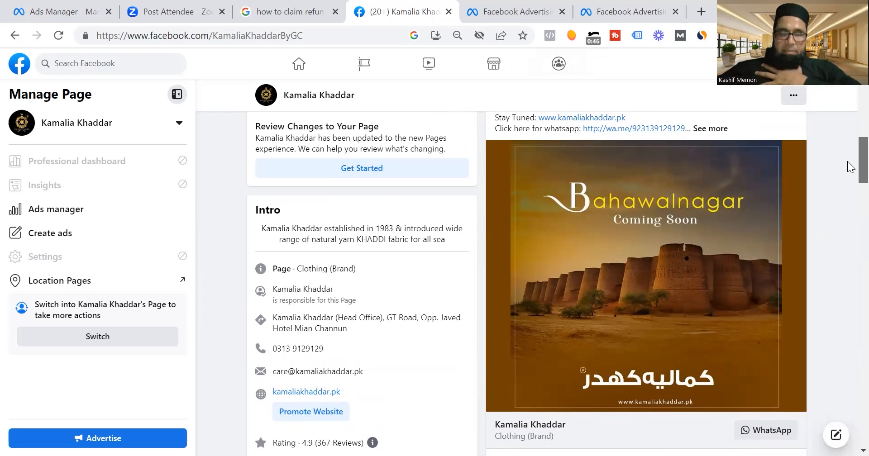
pyautogui.moveTo(847, 162); pyautogui.dragTo(850, 100)
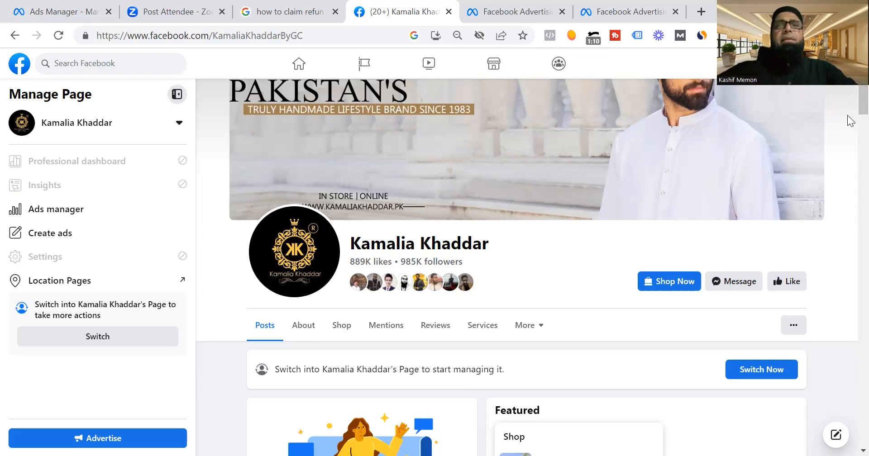
# Revisit the Engagement objective in Ads Manager, and return to the reactions of Kamalia Khaddar's Bahawalnagar post for comparison.
pyautogui.click(72, 12)
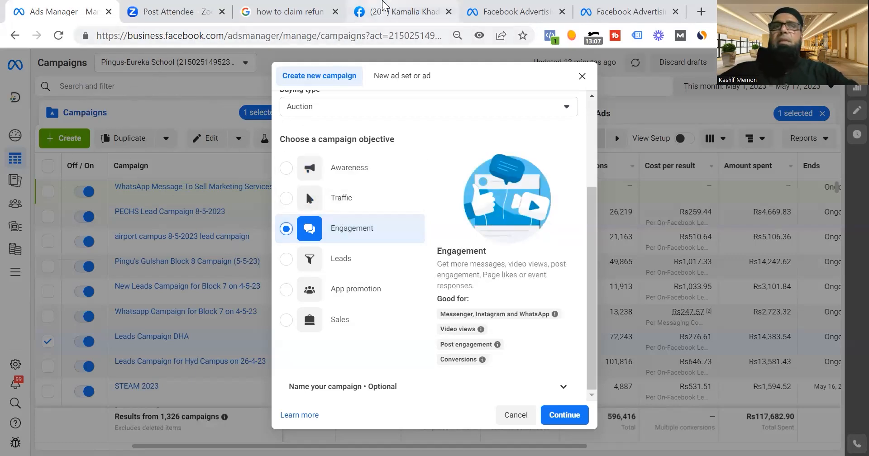
pyautogui.click(392, 14)
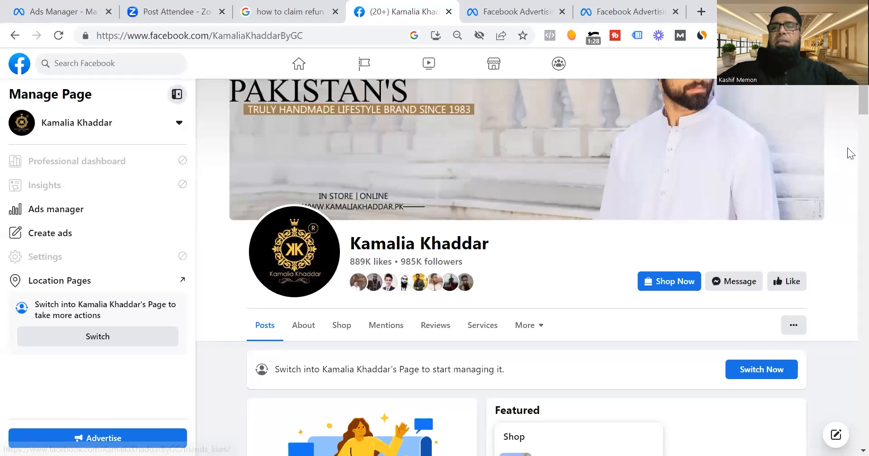
pyautogui.moveTo(862, 102); pyautogui.dragTo(850, 190)
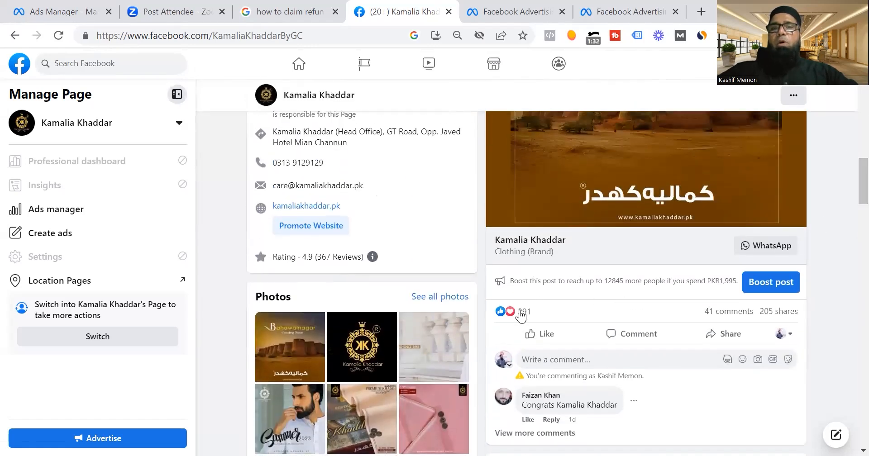
# Look over the Kamalia Khaddar page, from the Bahawalnagar post's reaction figures up to the page header and featured shop.
pyautogui.moveTo(521, 315)
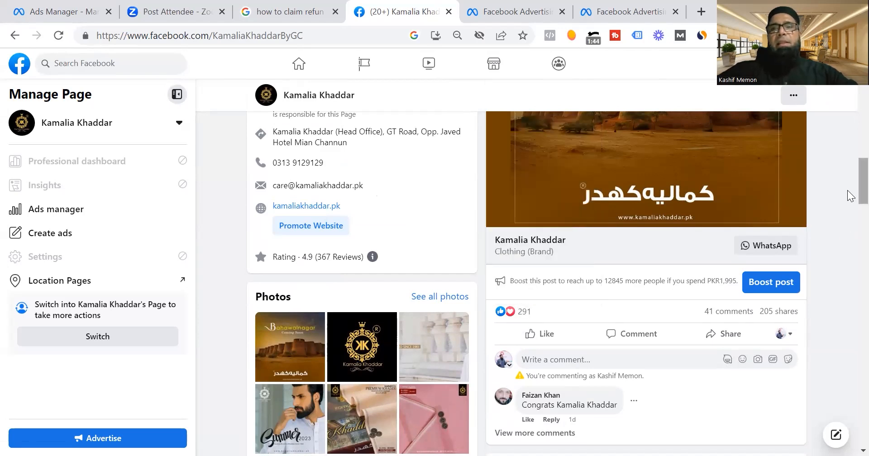
pyautogui.scroll(2, 851, 174)
pyautogui.scroll(10, 851, 174)
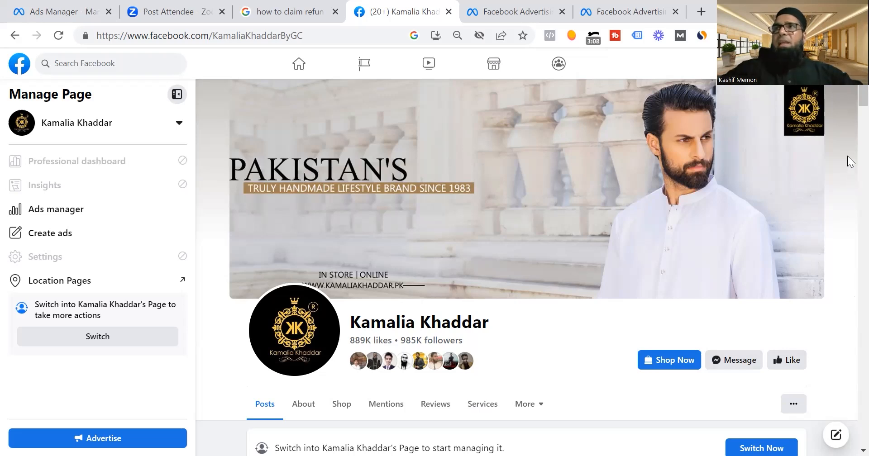
pyautogui.scroll(-6, 850, 131)
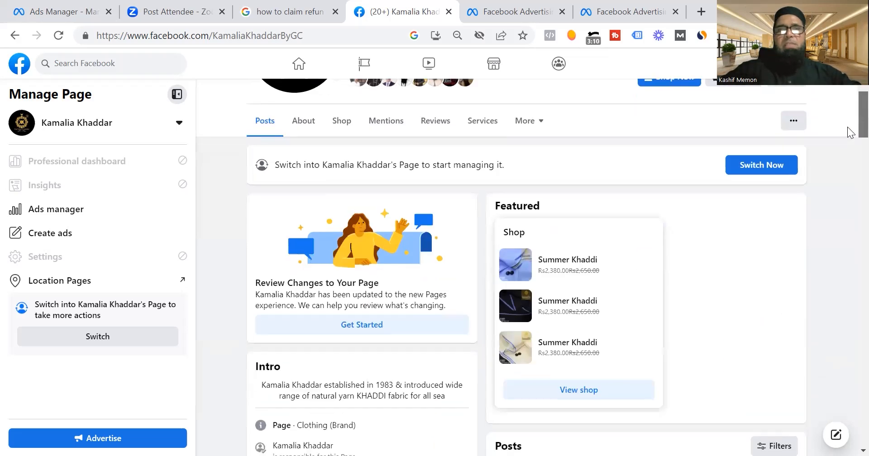
pyautogui.scroll(-12, 849, 177)
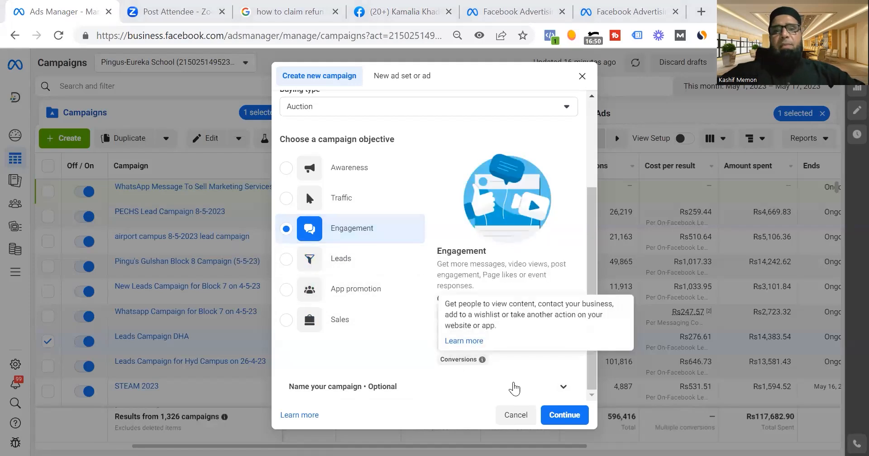
# In Ads Manager, create the new campaign with the Engagement objective and set its ad set's conversion location to Facebook Page.
pyautogui.click(560, 420)
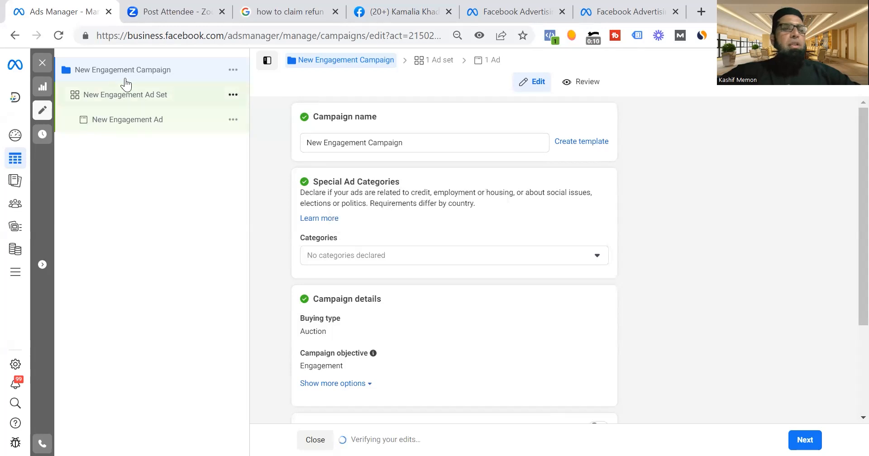
pyautogui.click(121, 104)
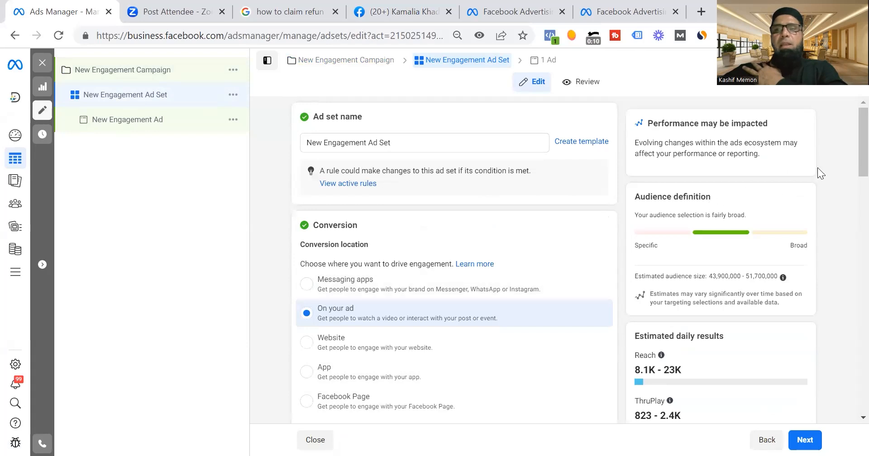
pyautogui.scroll(-3, 847, 154)
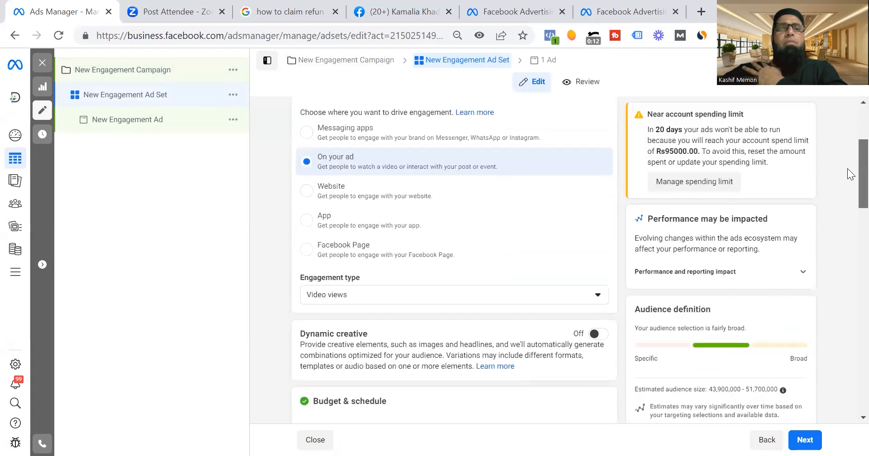
pyautogui.moveTo(847, 162); pyautogui.dragTo(848, 161)
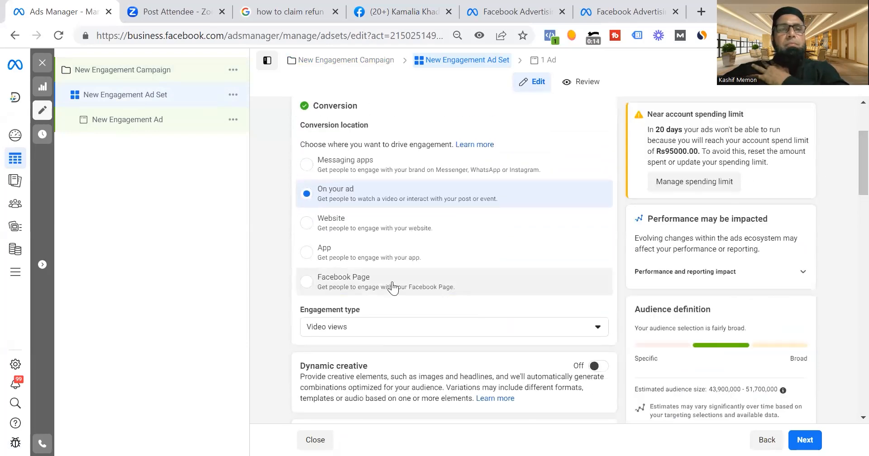
pyautogui.click(308, 283)
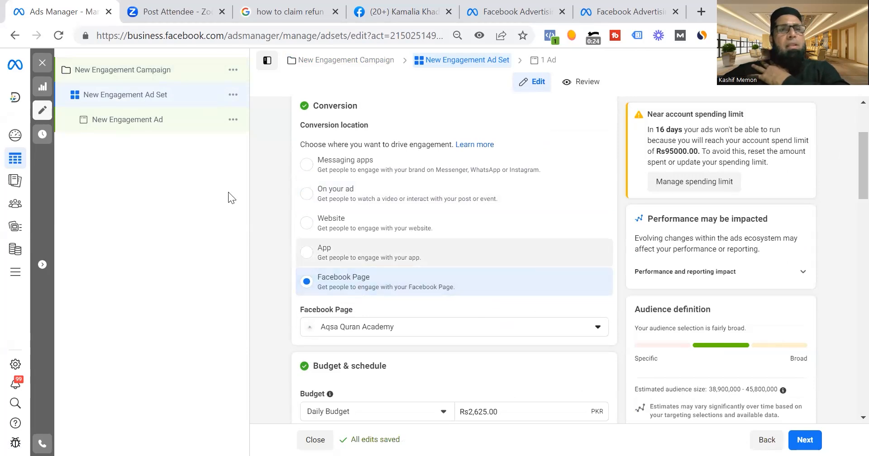
# Add an untitled 1280 × 720 image from the account images as the media of the New Engagement Ad.
pyautogui.click(123, 119)
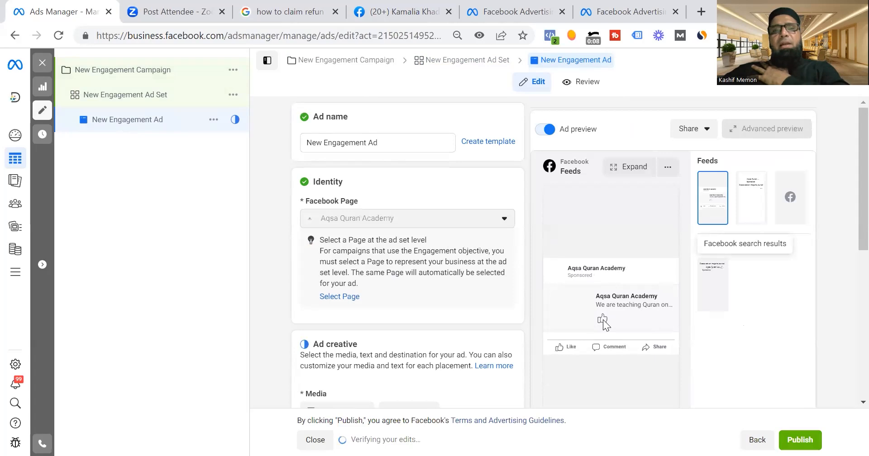
pyautogui.scroll(-5, 851, 226)
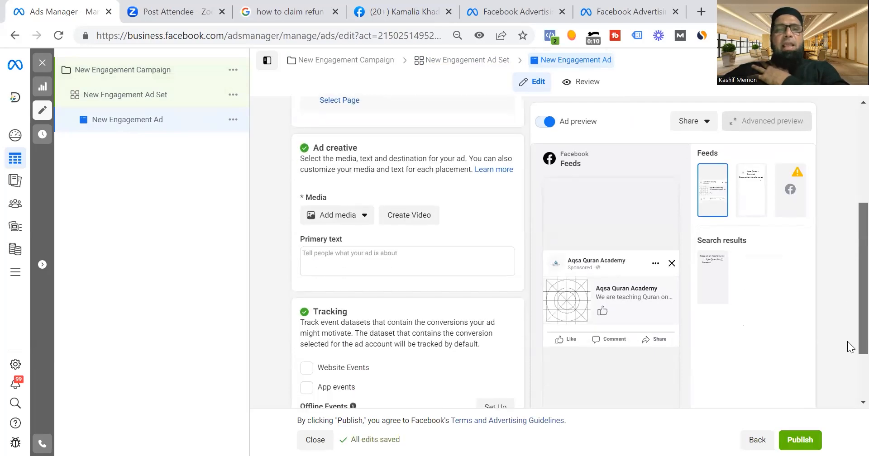
pyautogui.click(363, 166)
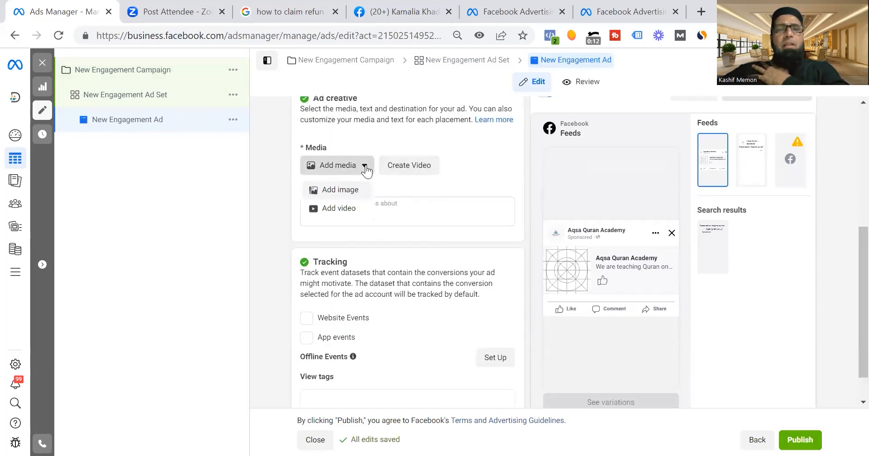
pyautogui.click(348, 189)
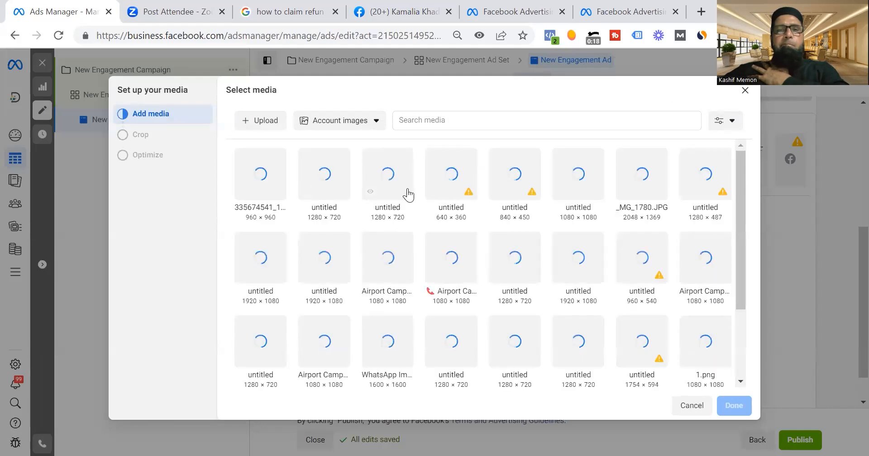
pyautogui.click(407, 195)
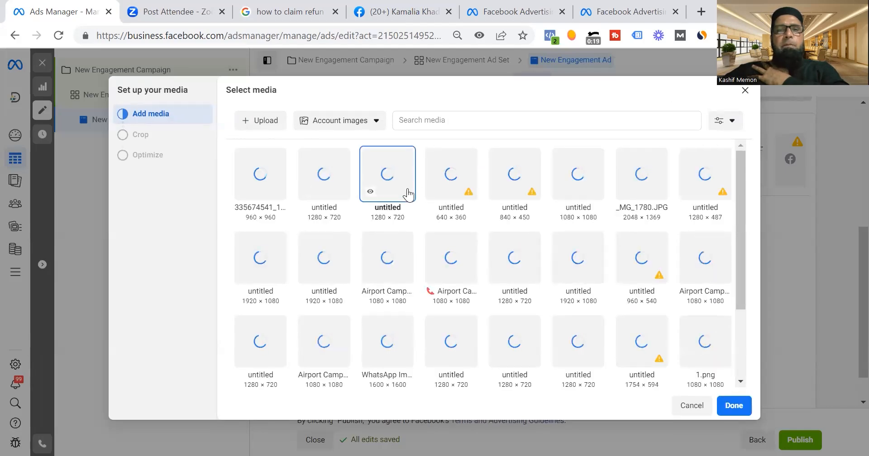
pyautogui.click(728, 406)
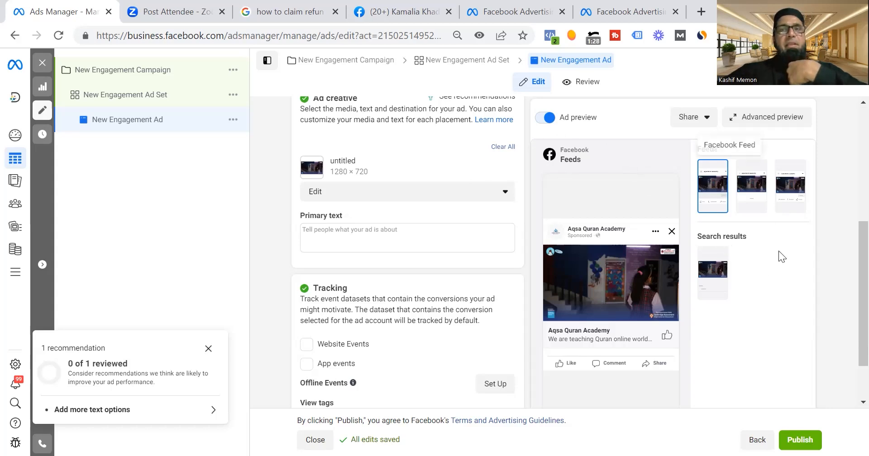
# Change the New Engagement Ad Set's conversion location to On your ad.
pyautogui.click(144, 96)
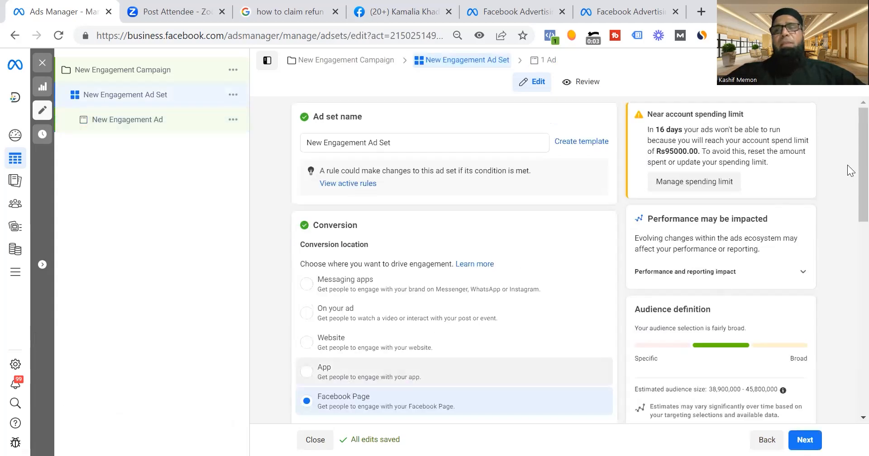
pyautogui.scroll(-5, 850, 172)
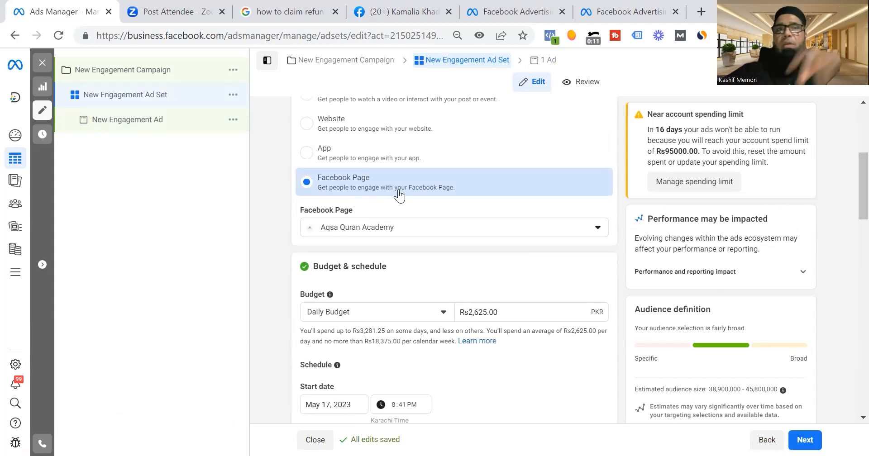
pyautogui.scroll(3, 846, 186)
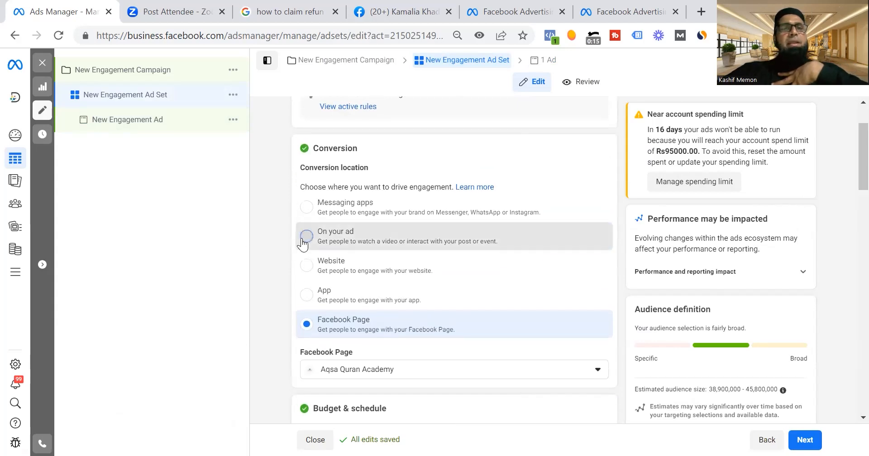
pyautogui.click(303, 235)
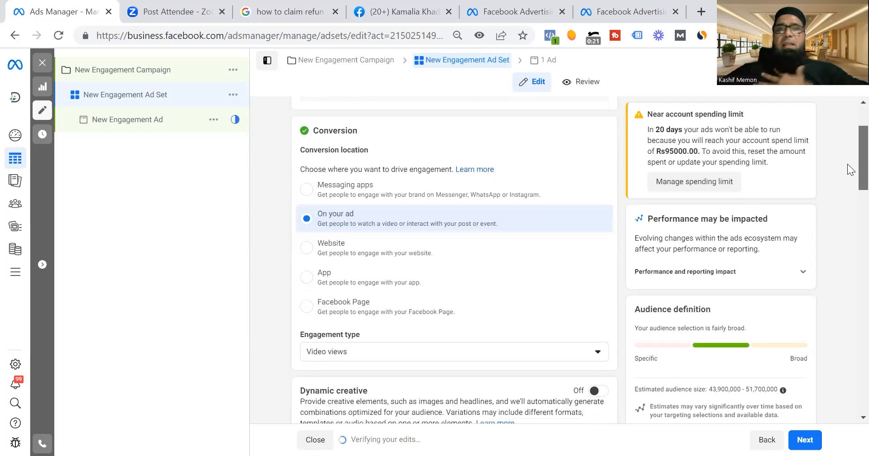
pyautogui.scroll(-1, 848, 164)
pyautogui.moveTo(848, 165)
pyautogui.mouseDown()
pyautogui.moveTo(848, 131)
pyautogui.moveTo(847, 189)
pyautogui.moveTo(847, 171)
pyautogui.mouseUp()
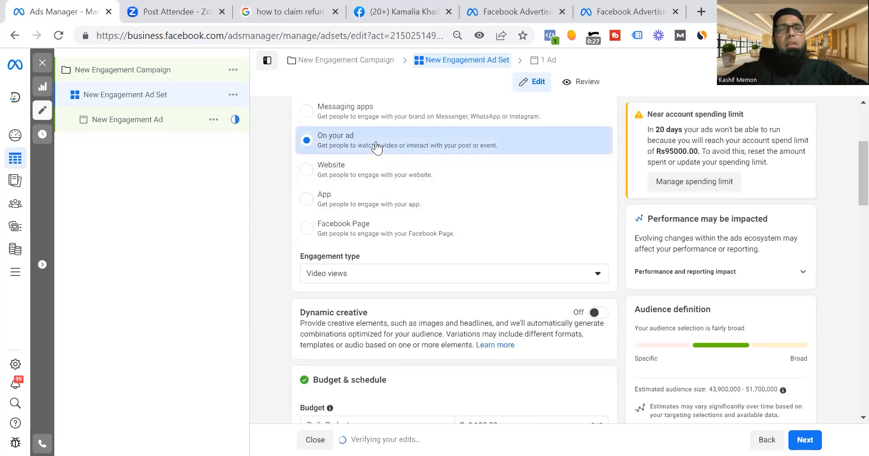
# Set the ad set's engagement type to Post engagement.
pyautogui.click(381, 284)
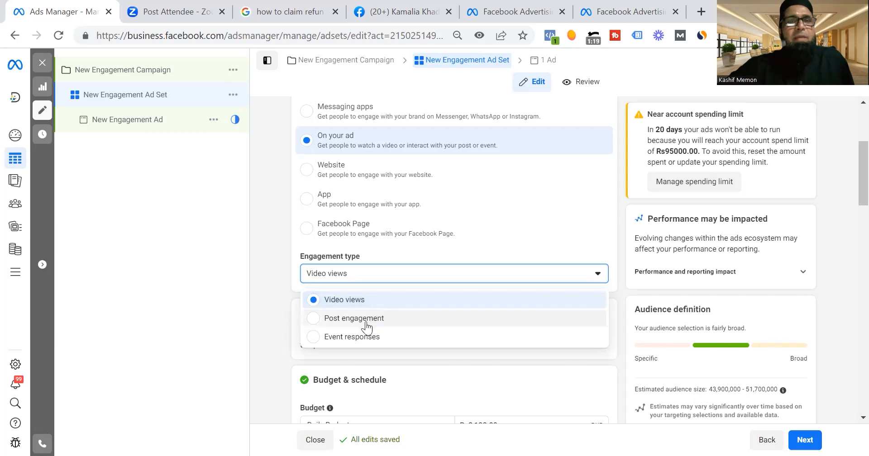
pyautogui.click(364, 322)
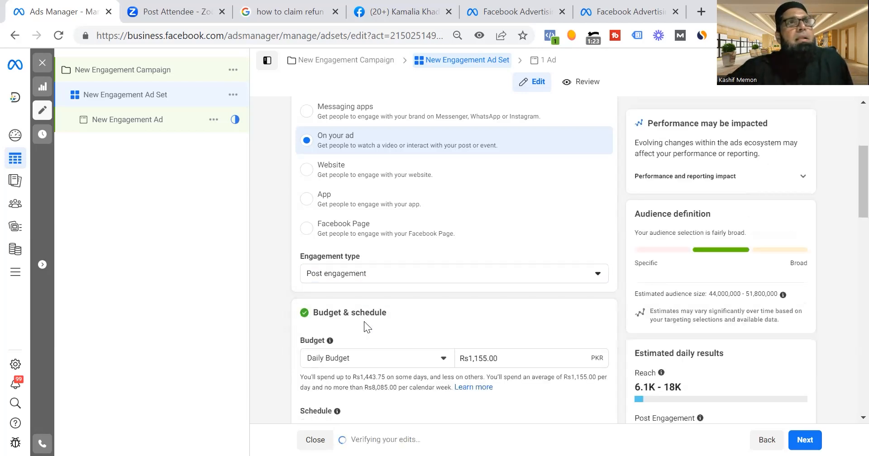
pyautogui.click(368, 280)
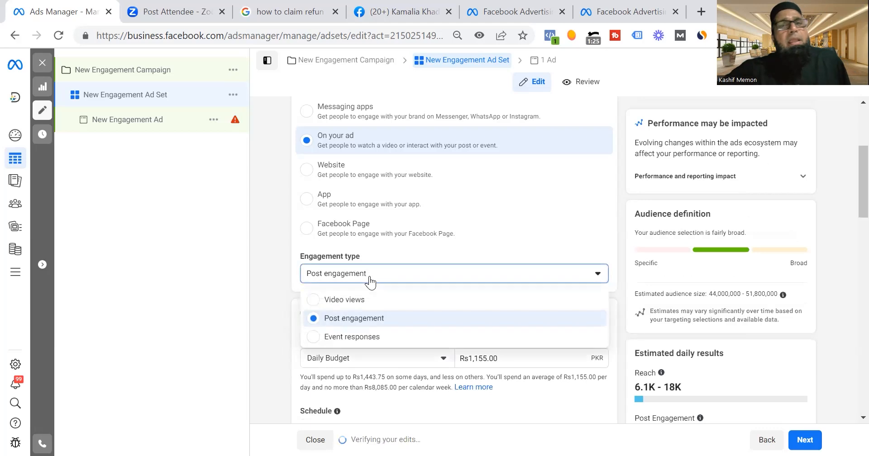
pyautogui.click(329, 318)
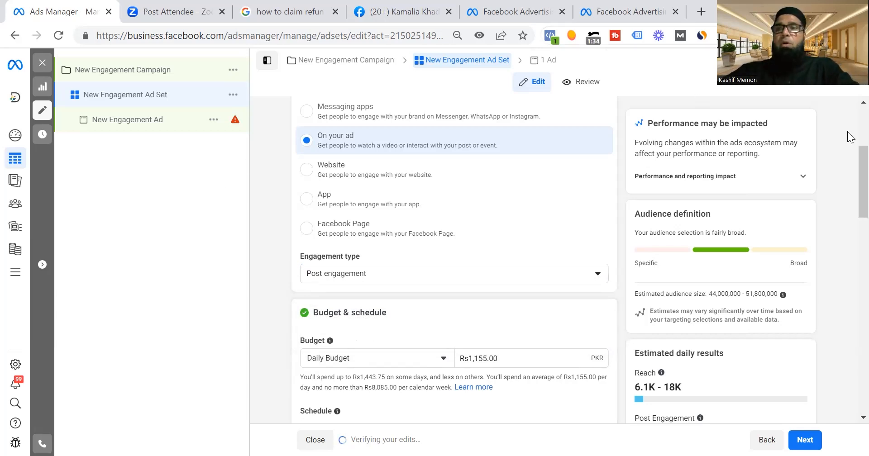
# Review the ad set's audience, conversion, budget and schedule settings.
pyautogui.scroll(-3, 850, 196)
pyautogui.scroll(-8, 850, 196)
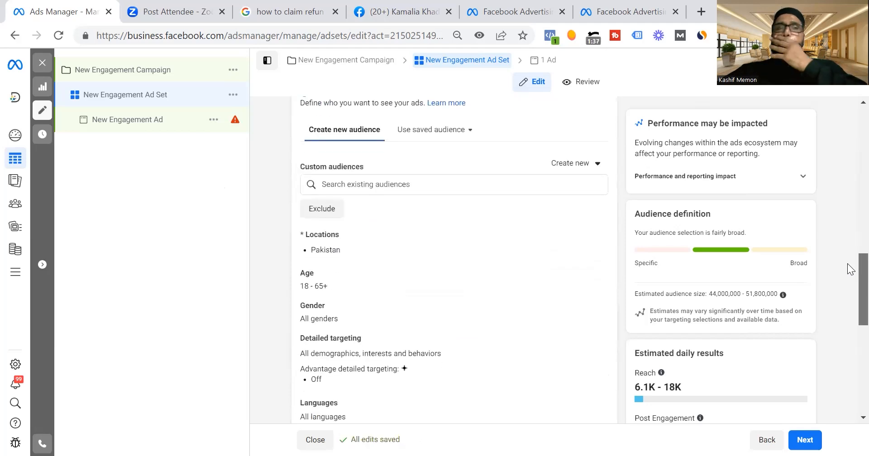
pyautogui.scroll(11, 850, 151)
pyautogui.scroll(4, 849, 152)
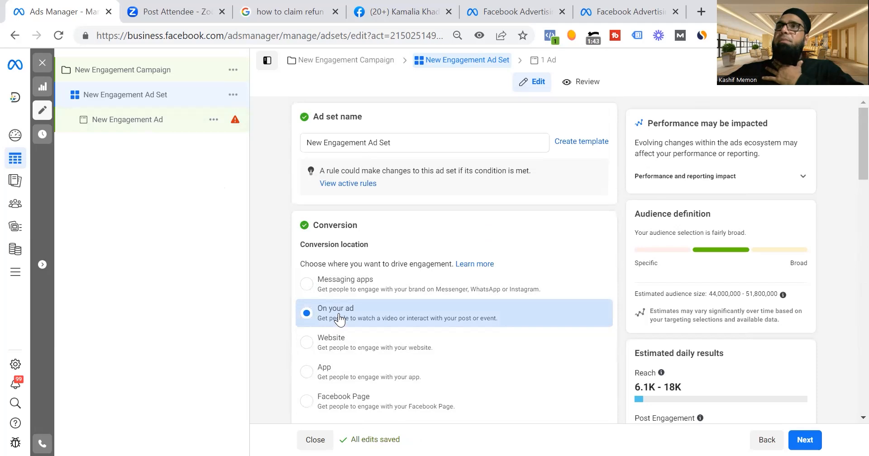
pyautogui.scroll(-6, 850, 218)
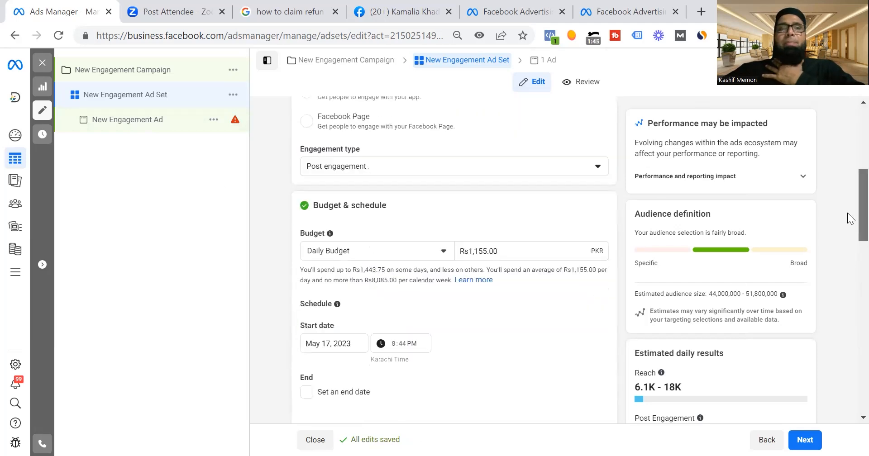
pyautogui.scroll(1, 850, 217)
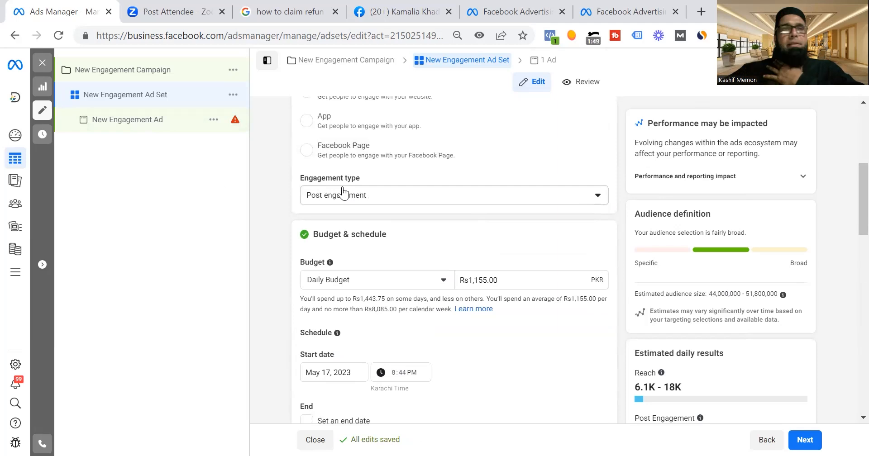
# Keep Use existing post as the New Engagement Ad's ad setup, consulting Kamalia Khaddar's Bahawalnagar post on Facebook as an example.
pyautogui.click(116, 128)
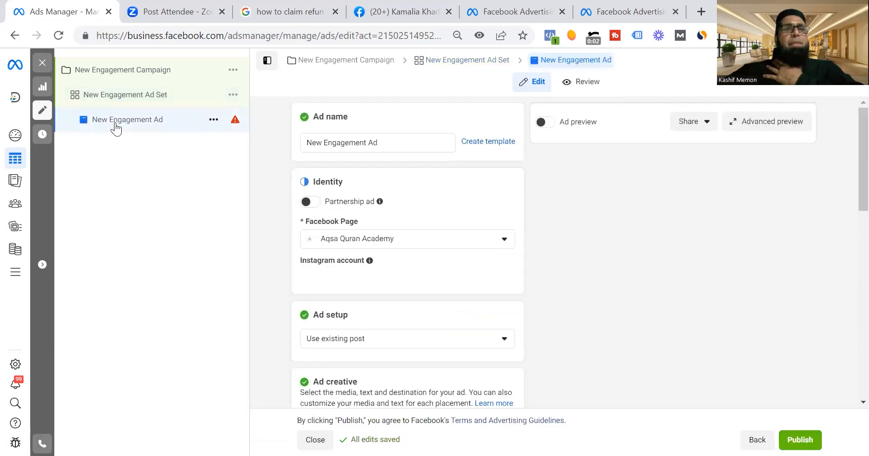
pyautogui.scroll(-7, 850, 131)
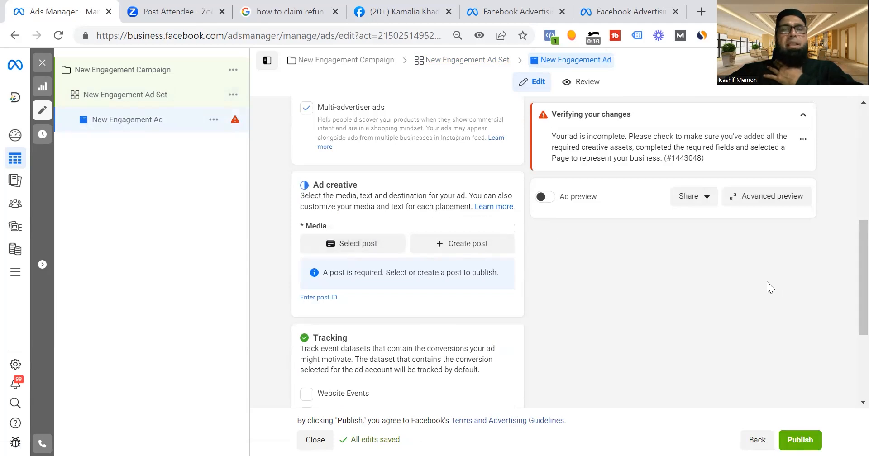
pyautogui.scroll(4, 849, 271)
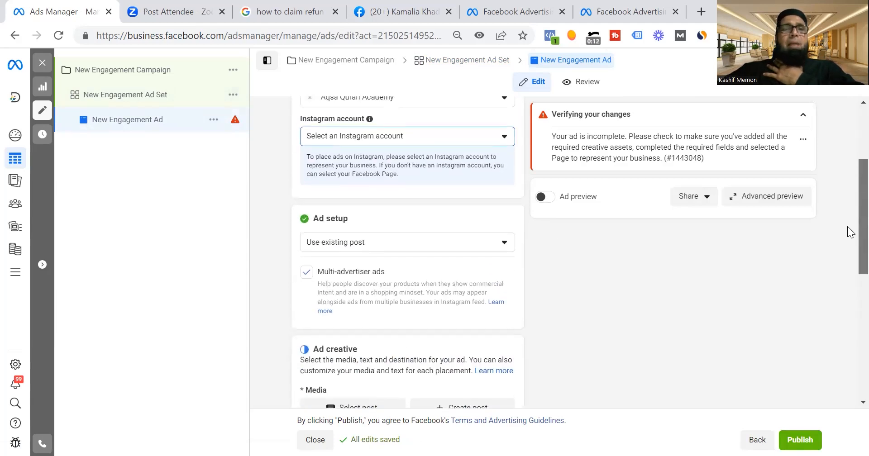
pyautogui.click(325, 244)
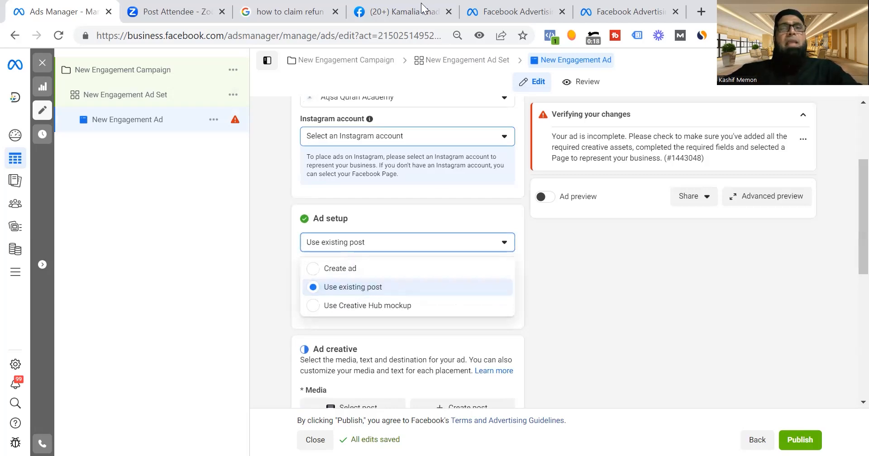
pyautogui.click(401, 12)
pyautogui.moveTo(859, 89); pyautogui.dragTo(848, 161)
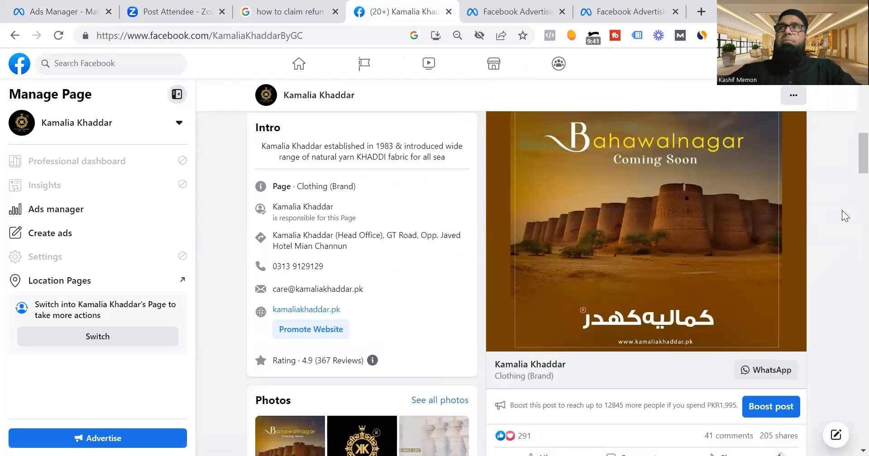
pyautogui.click(72, 16)
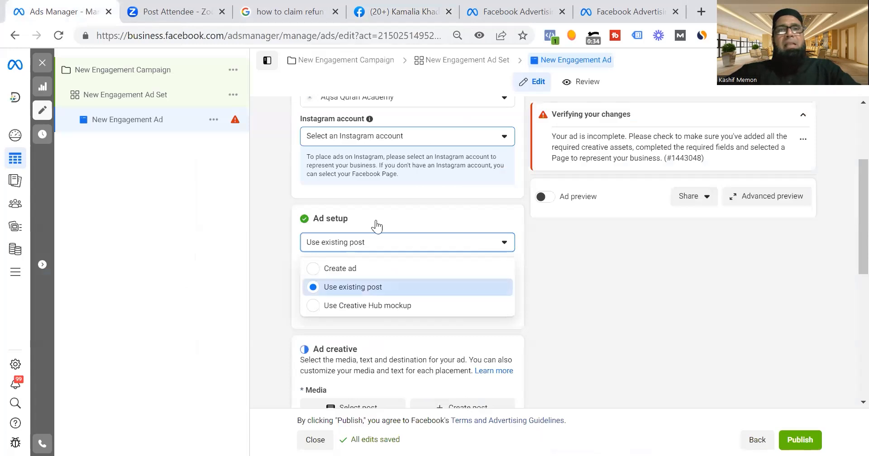
pyautogui.click(347, 293)
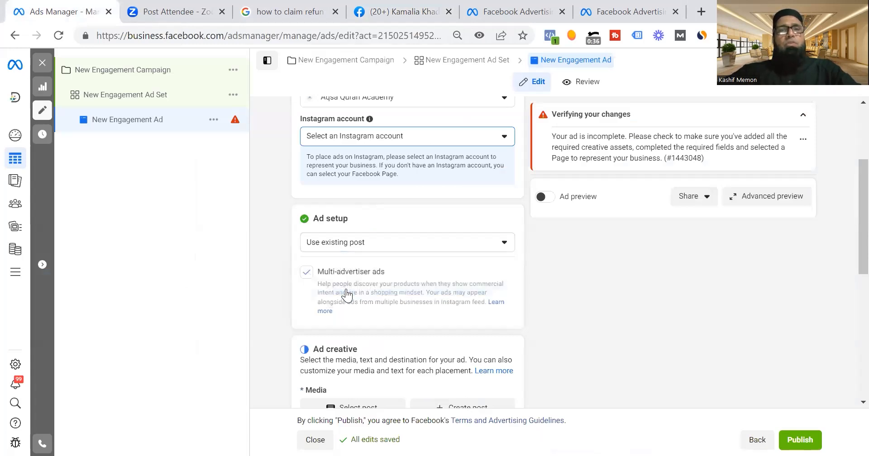
# Browse the Facebook posts available as creative for the New Engagement Ad, leaving the post selection without choosing one.
pyautogui.scroll(-4, 850, 178)
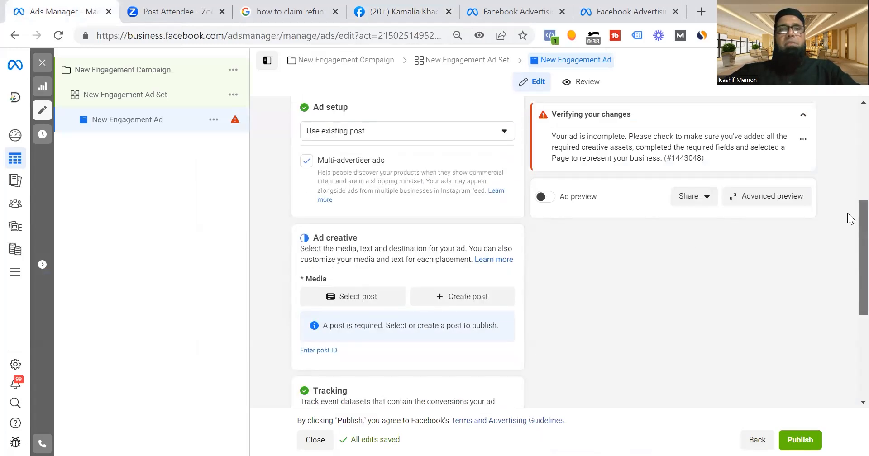
pyautogui.click(348, 255)
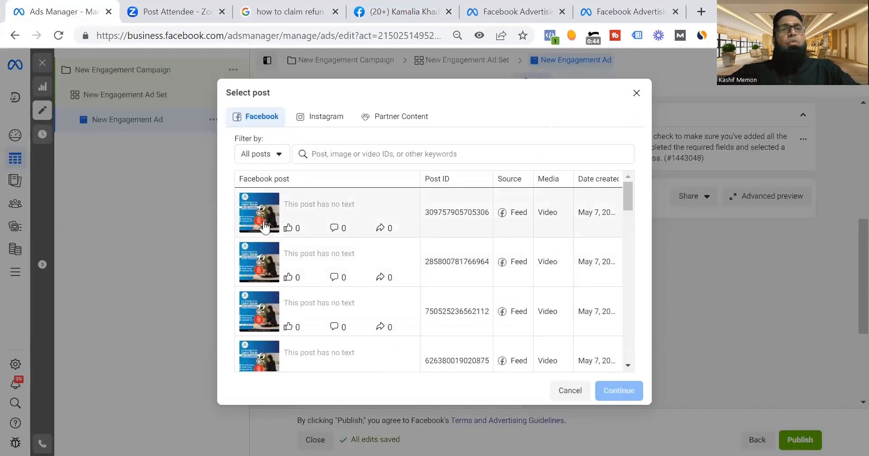
pyautogui.click(620, 391)
# Review the New Engagement Campaign's settings and the New Engagement Ad Set's conversion, budget and schedule settings.
pyautogui.click(164, 73)
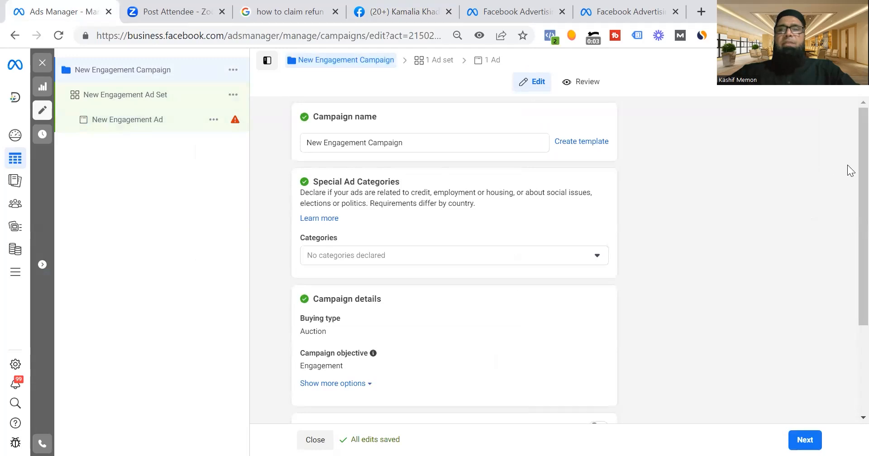
pyautogui.moveTo(847, 165); pyautogui.dragTo(848, 377)
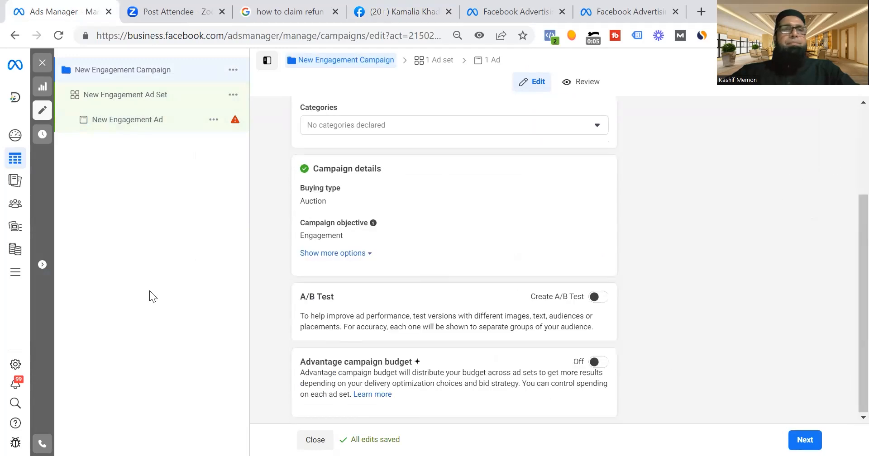
pyautogui.click(125, 98)
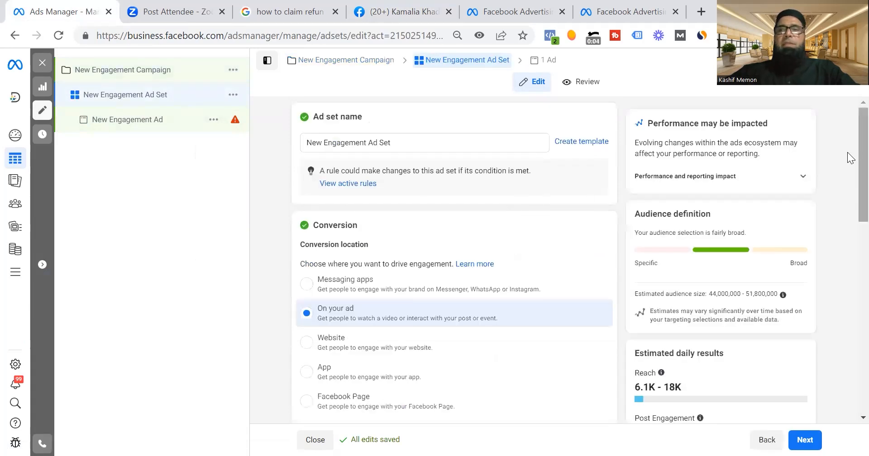
pyautogui.scroll(-5, 849, 156)
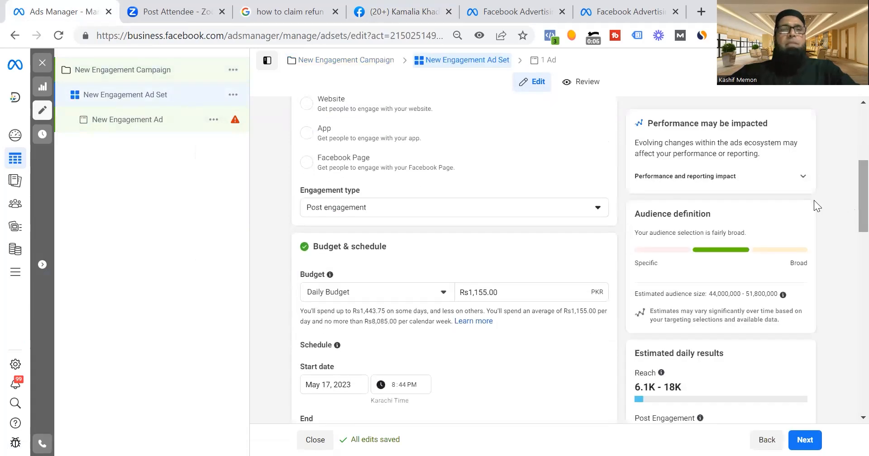
pyautogui.moveTo(850, 193); pyautogui.dragTo(847, 410)
# Change the New Engagement Ad's Facebook Page to Kamalia Khaddar, finding it with the search term "kamal".
pyautogui.click(118, 124)
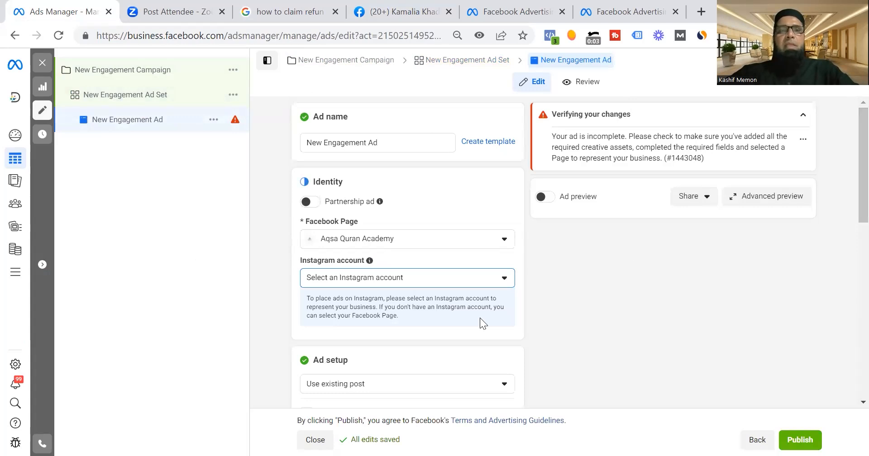
pyautogui.click(433, 248)
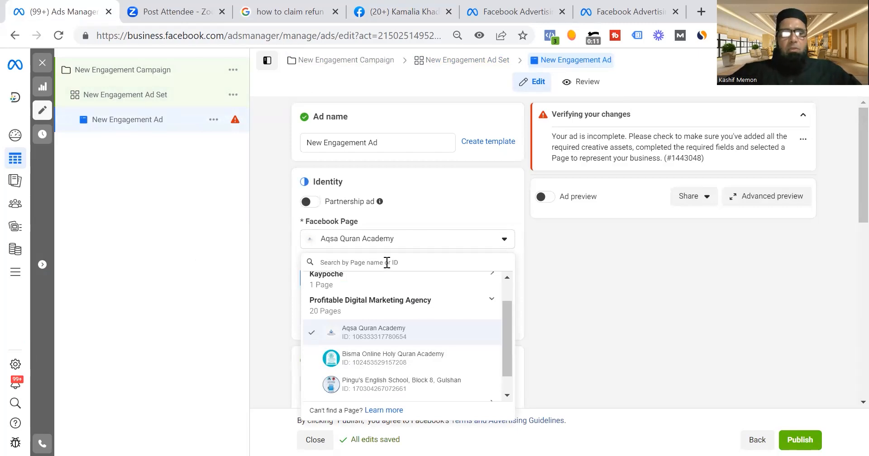
pyautogui.write('kamal')
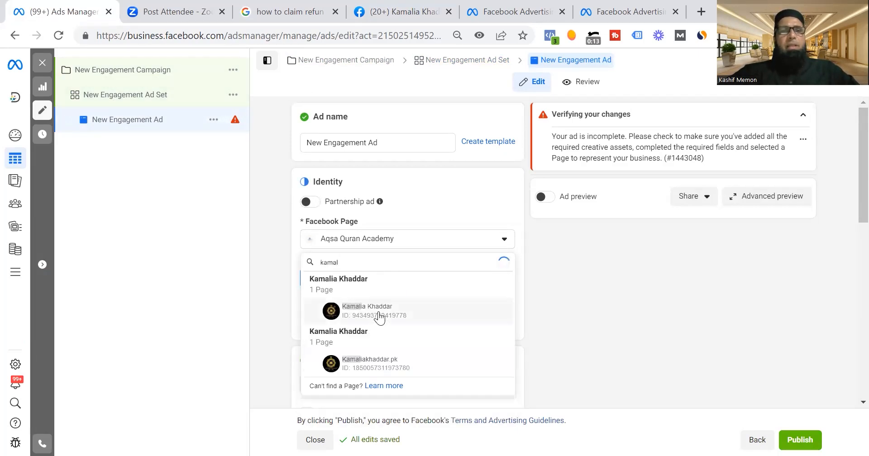
pyautogui.click(379, 312)
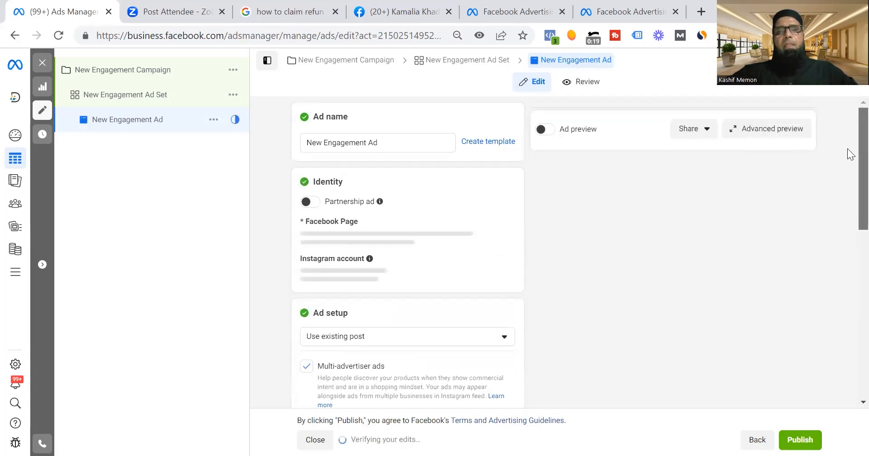
# Use the May 16 "Kamalia Khaddar® Shop Available" video post as the ad creative and check its call to action and preview.
pyautogui.scroll(-5, 849, 199)
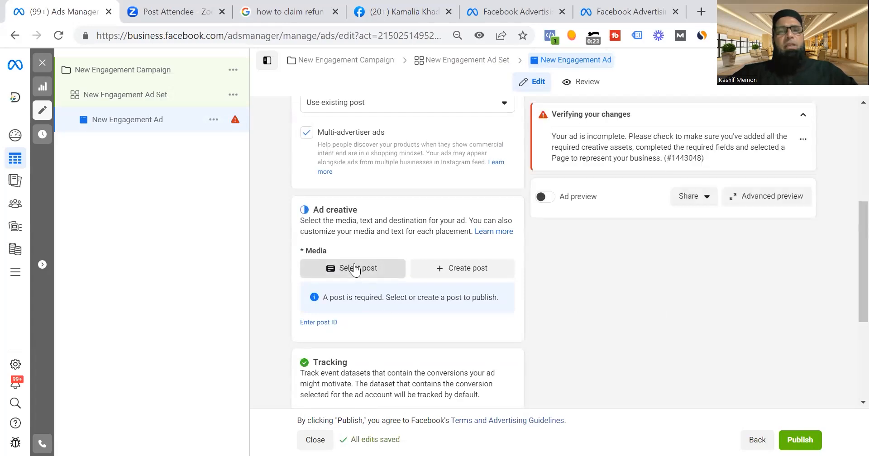
pyautogui.click(355, 270)
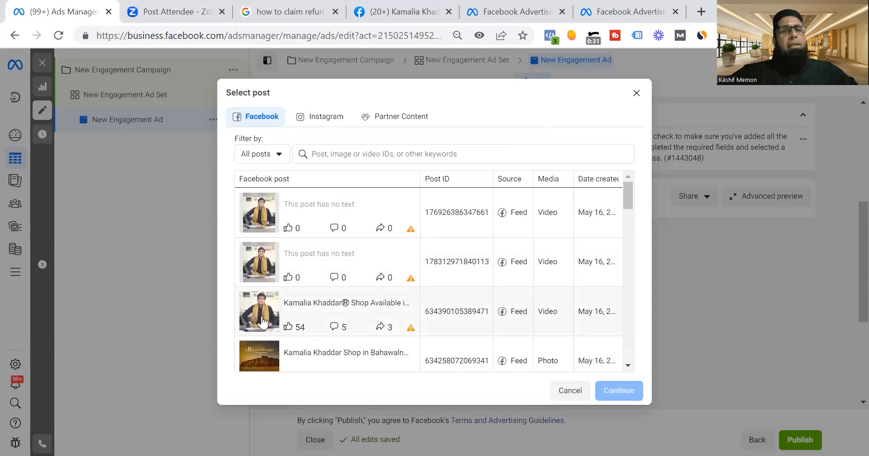
pyautogui.click(263, 322)
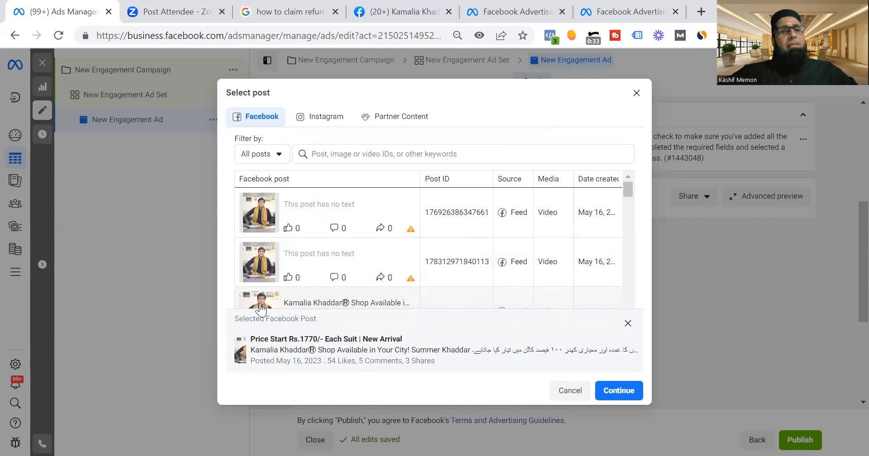
pyautogui.click(262, 310)
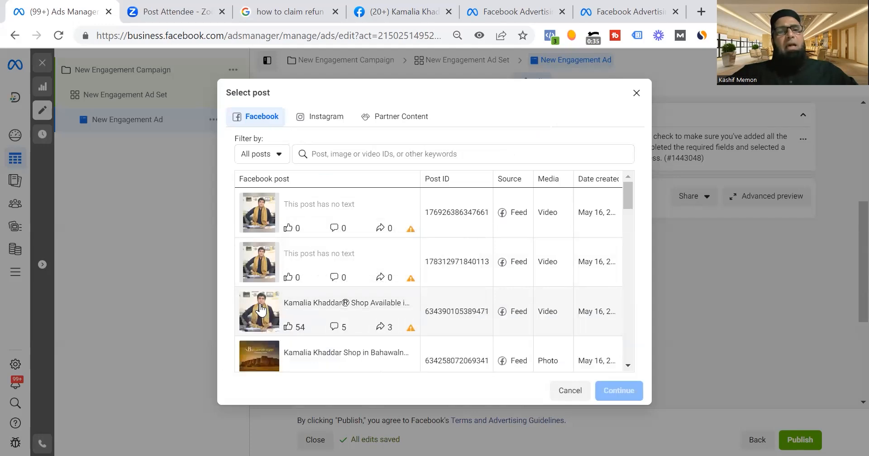
pyautogui.click(261, 310)
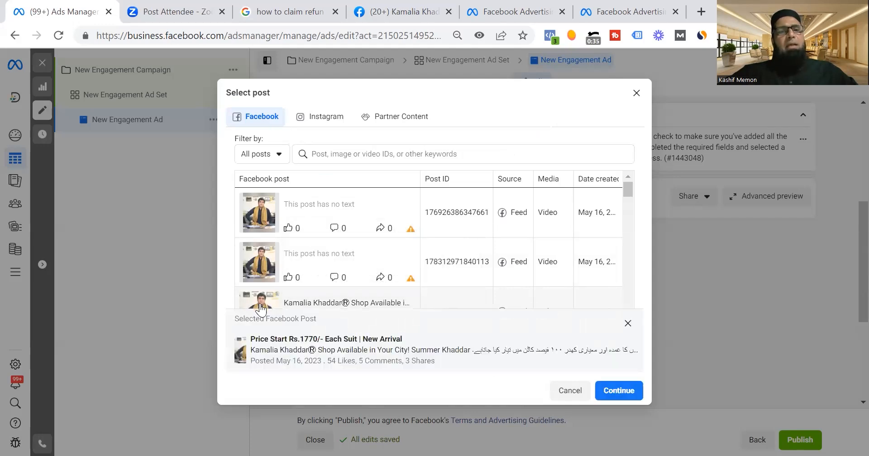
pyautogui.click(618, 390)
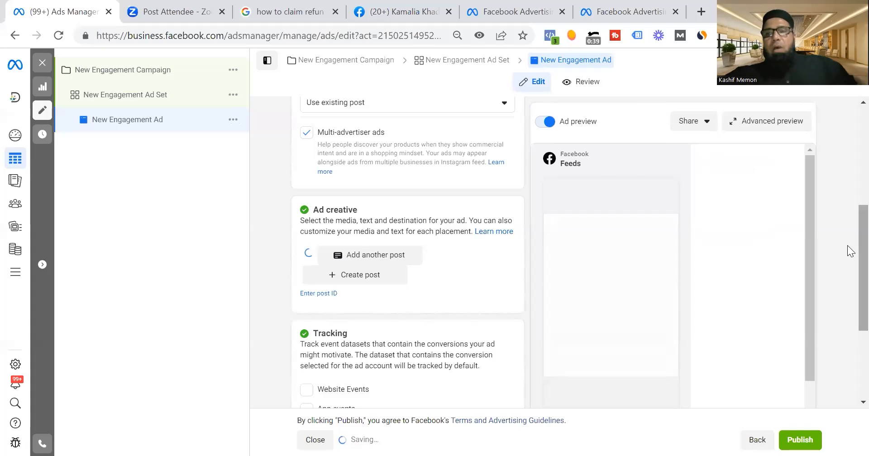
pyautogui.moveTo(848, 243); pyautogui.dragTo(850, 388)
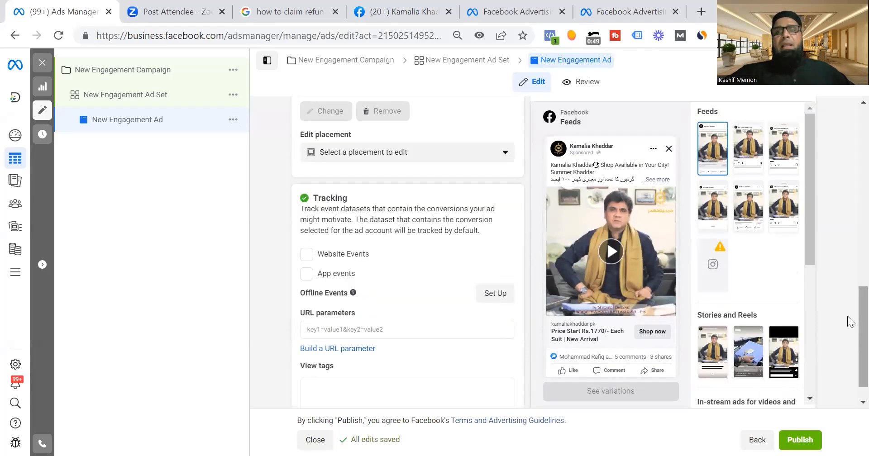
pyautogui.scroll(6, 850, 322)
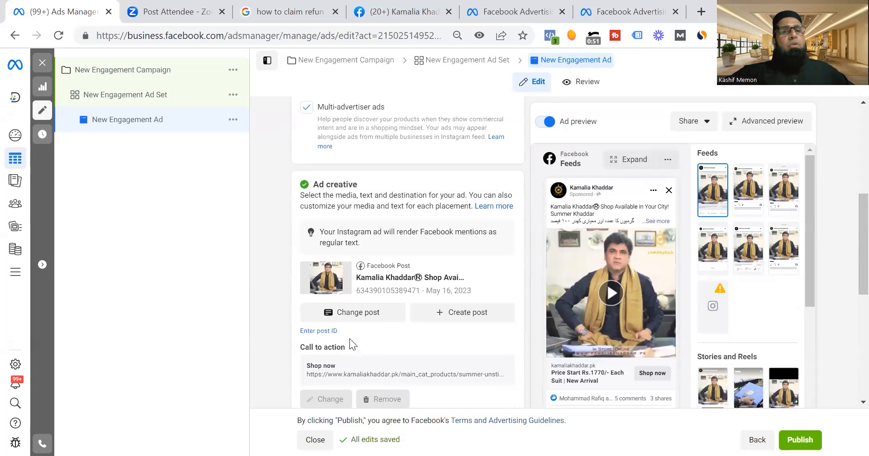
pyautogui.moveTo(352, 344)
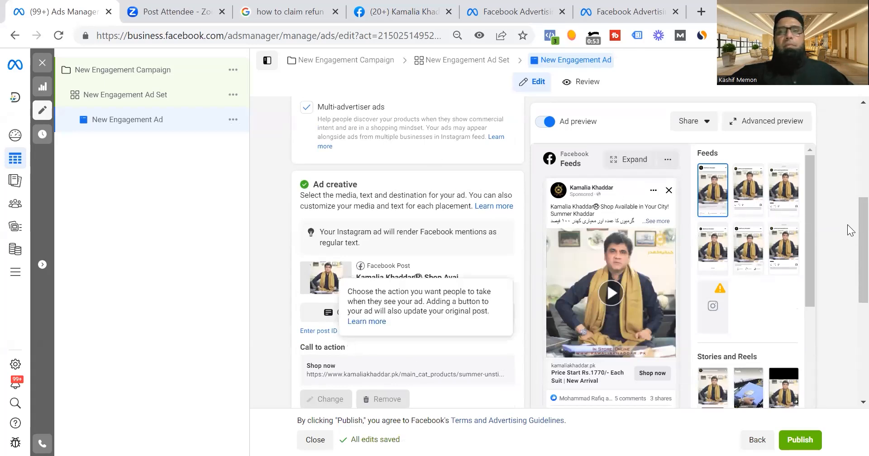
# Switch the New Engagement Ad's setup from an existing post to Create ad.
pyautogui.scroll(5, 850, 231)
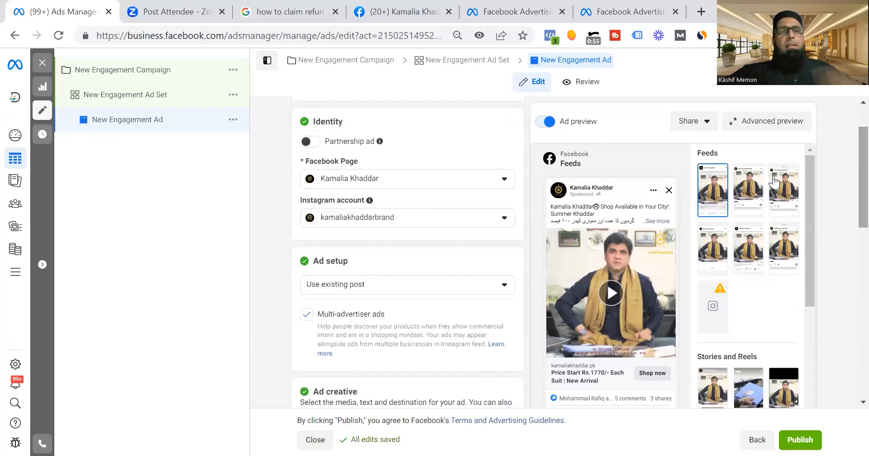
pyautogui.click(375, 289)
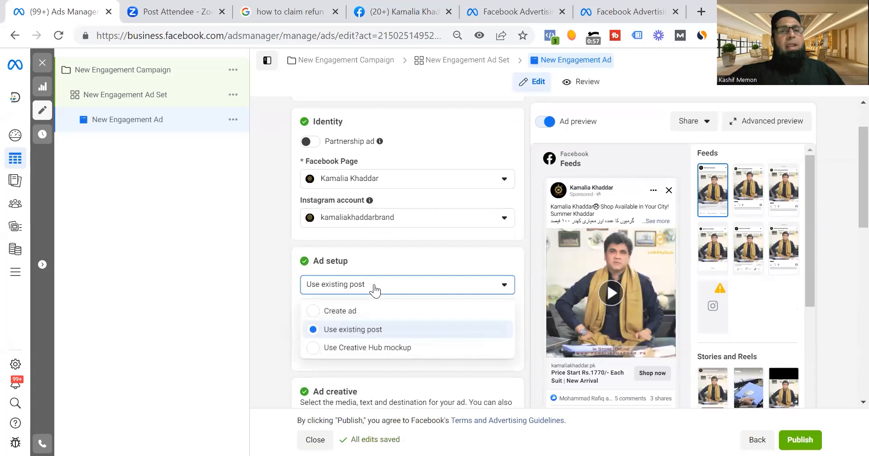
pyautogui.click(356, 312)
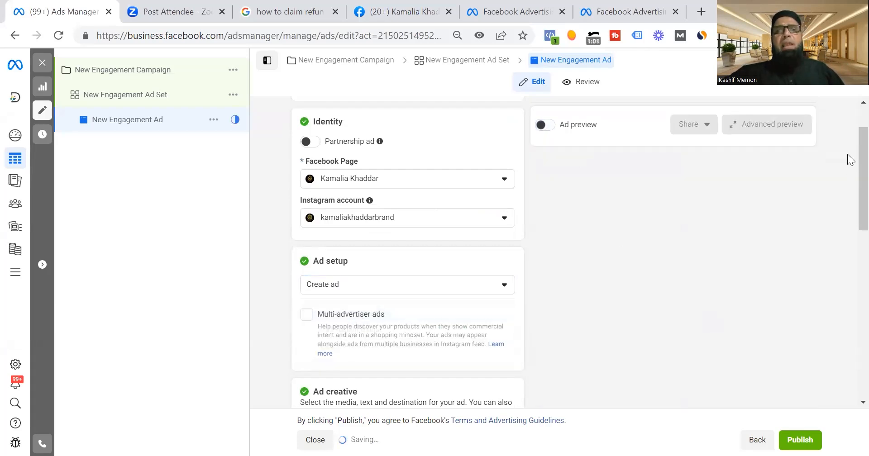
# Add the untitled 960 × 540 account image as the ad's media, keeping the suggested placement crops and Advantage+ creative optimizations.
pyautogui.scroll(-5, 847, 154)
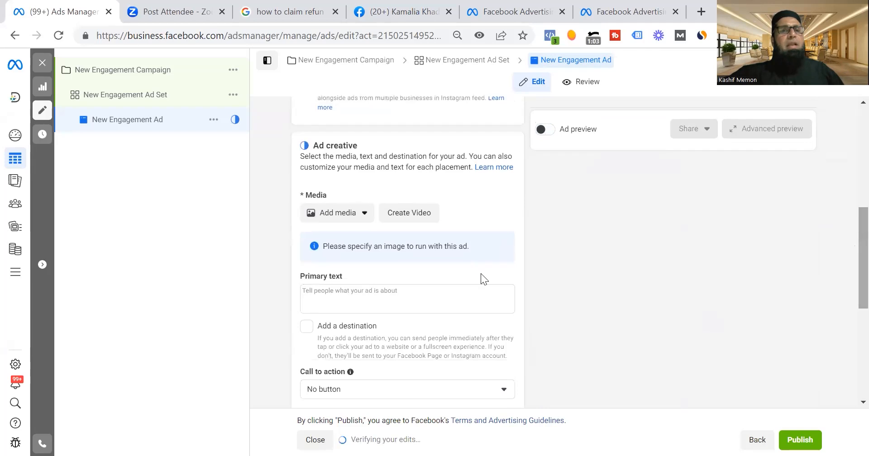
pyautogui.click(351, 215)
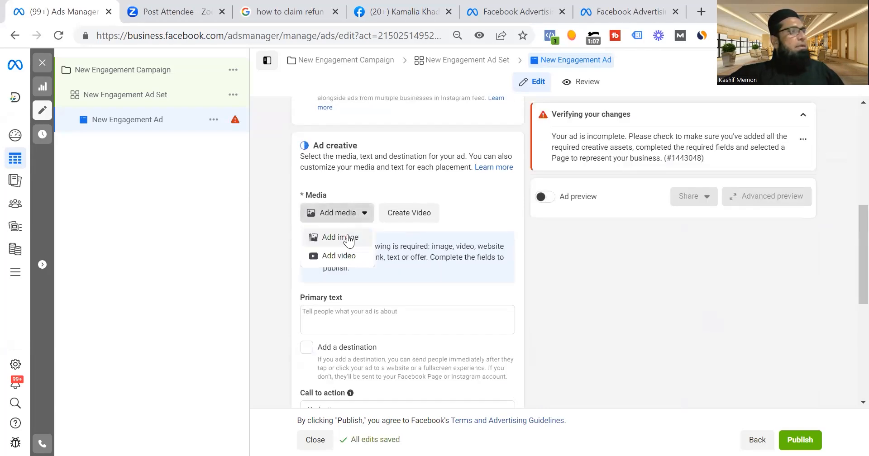
pyautogui.click(349, 238)
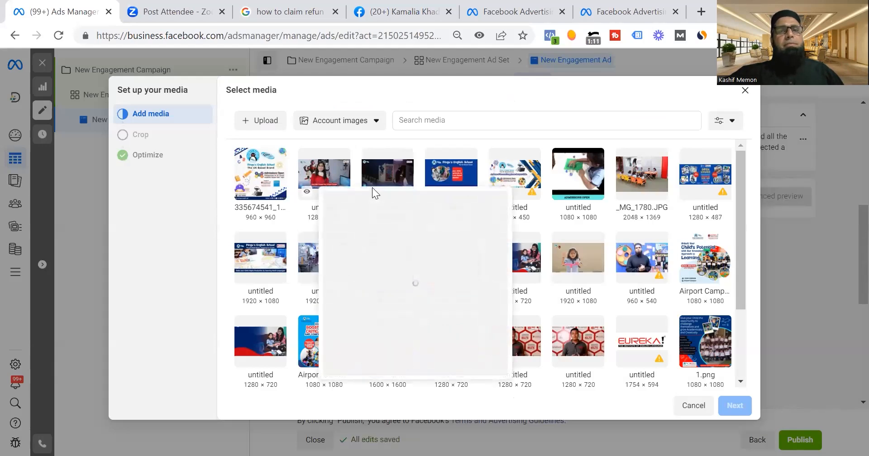
pyautogui.click(638, 269)
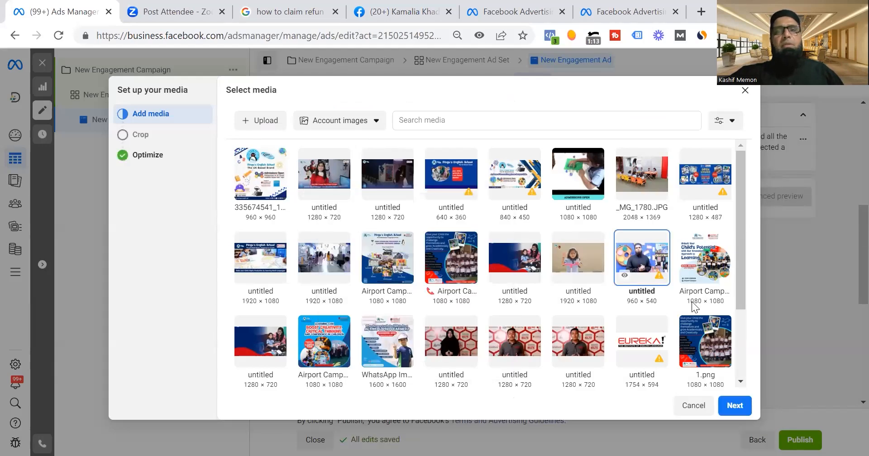
pyautogui.click(732, 391)
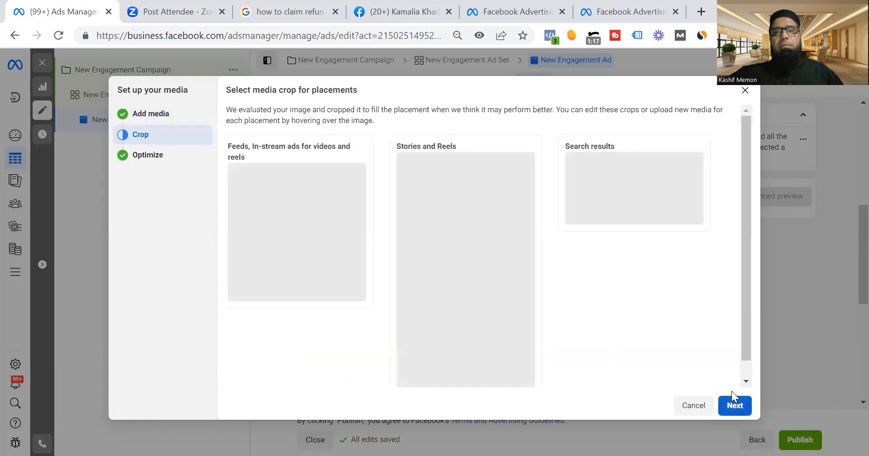
pyautogui.click(731, 391)
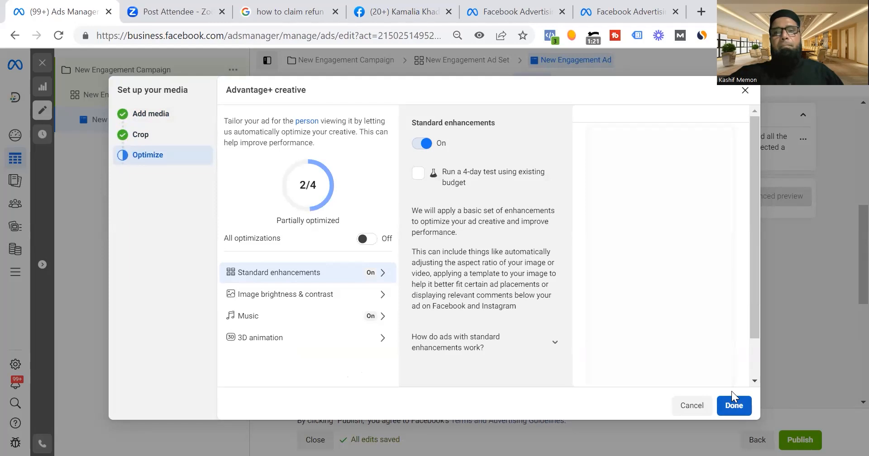
pyautogui.click(732, 397)
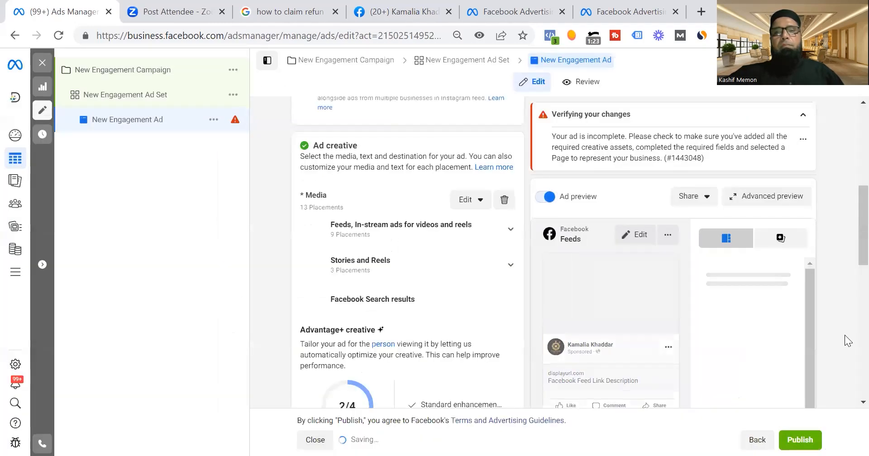
pyautogui.moveTo(849, 223); pyautogui.dragTo(851, 264)
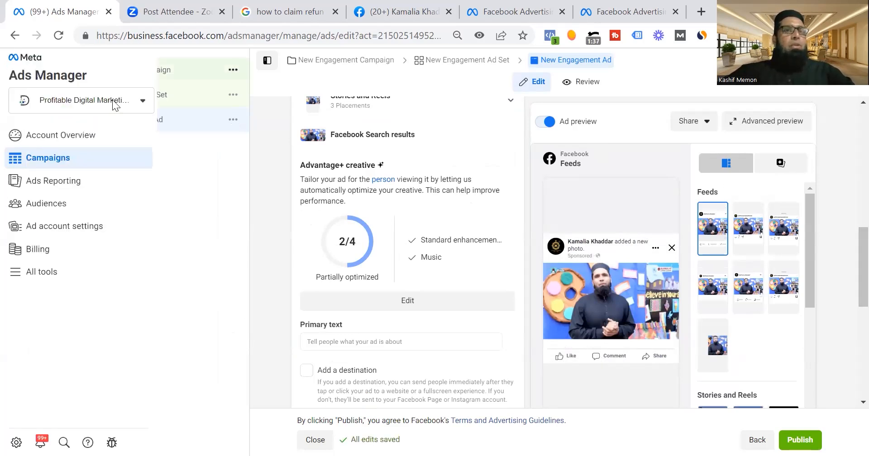
# Change the New Engagement Ad Set's conversion location to Messaging apps and review its Messenger, Instagram and WhatsApp destinations.
pyautogui.click(168, 100)
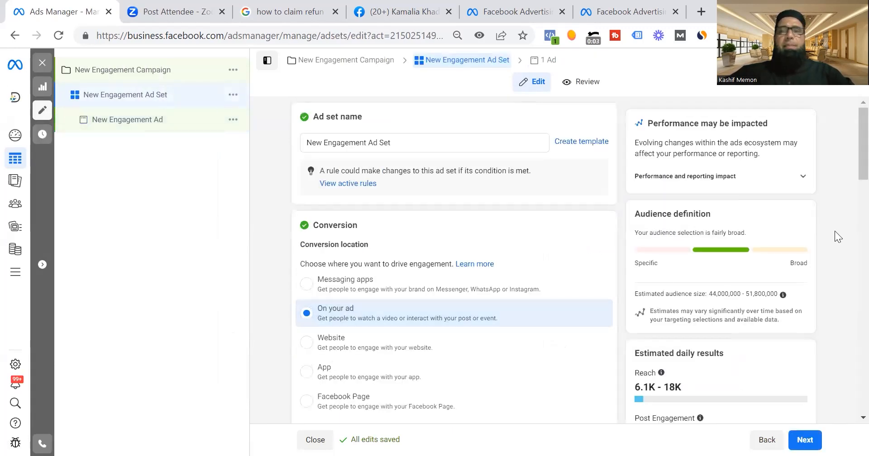
pyautogui.moveTo(849, 145); pyautogui.dragTo(850, 178)
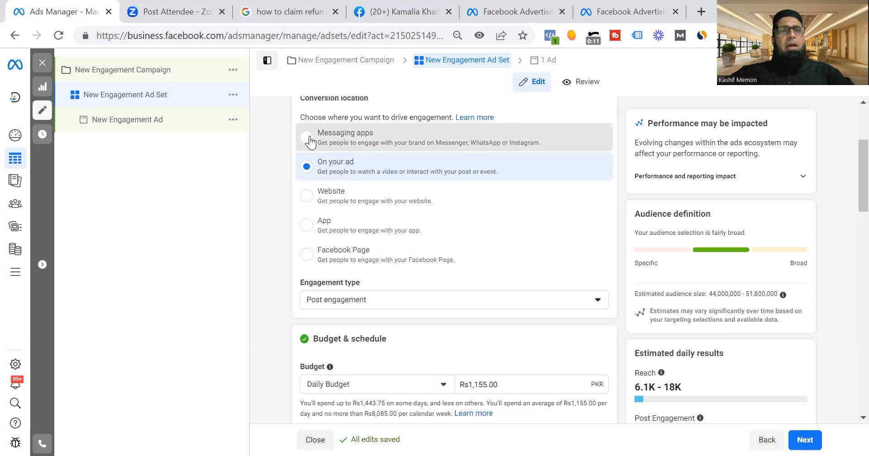
pyautogui.click(310, 138)
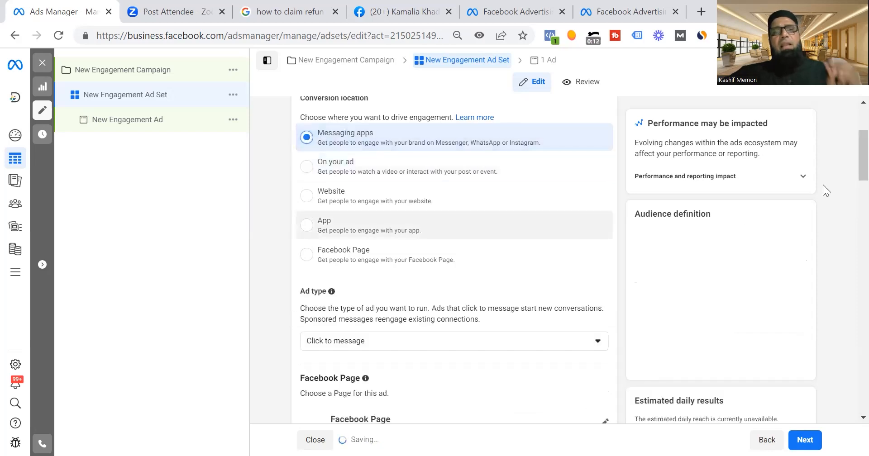
pyautogui.scroll(-5, 848, 220)
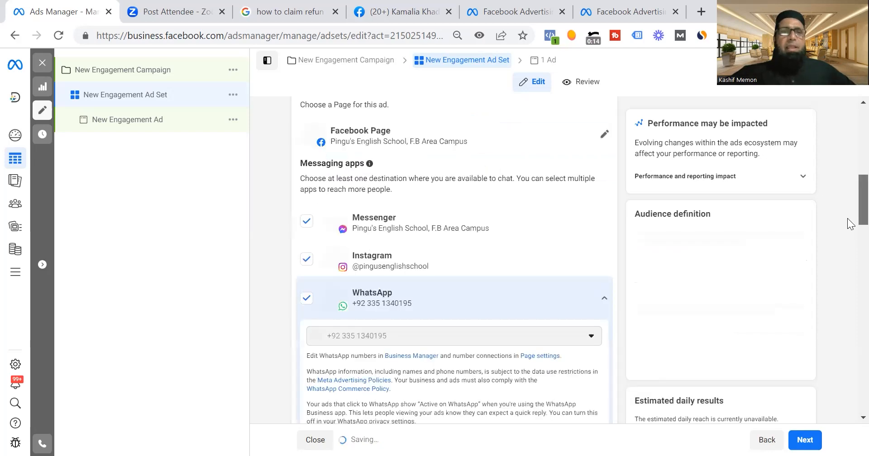
pyautogui.moveTo(848, 219); pyautogui.dragTo(848, 230)
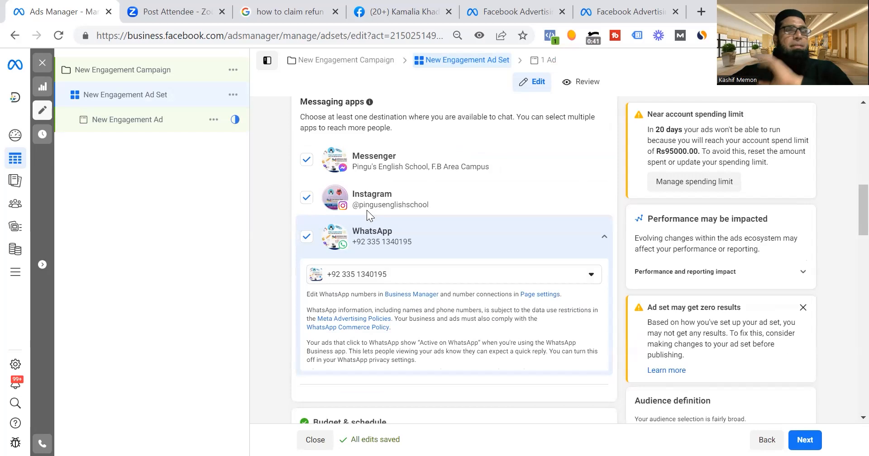
# Clear Messenger and Instagram from the ad set's messaging apps, reselect Messenger alongside WhatsApp, and return to the conversion location options.
pyautogui.click(306, 161)
pyautogui.click(306, 198)
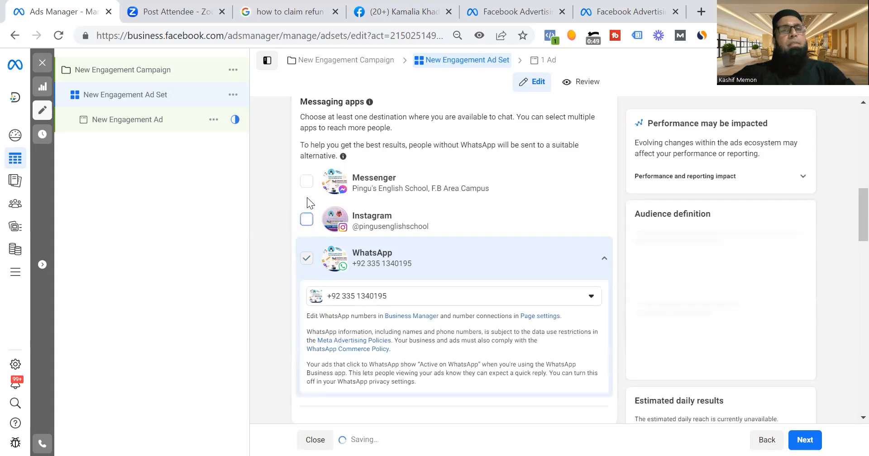
pyautogui.click(306, 183)
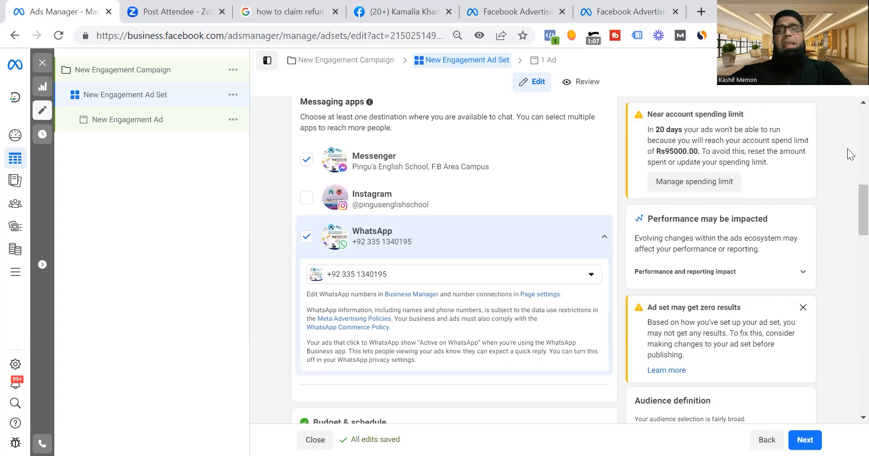
pyautogui.scroll(8, 847, 201)
pyautogui.scroll(1, 850, 117)
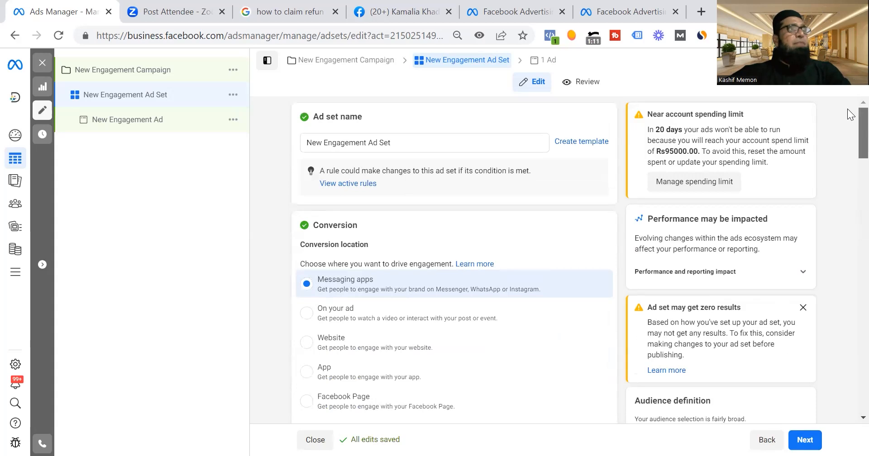
pyautogui.scroll(-1, 847, 128)
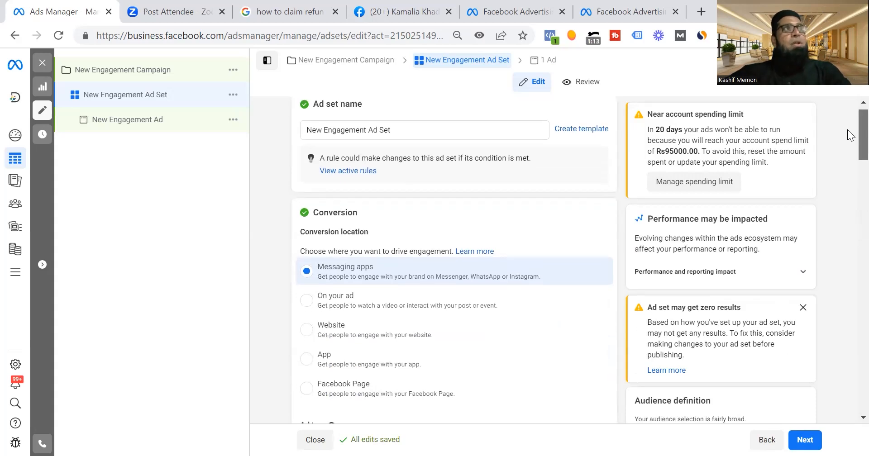
pyautogui.click(416, 12)
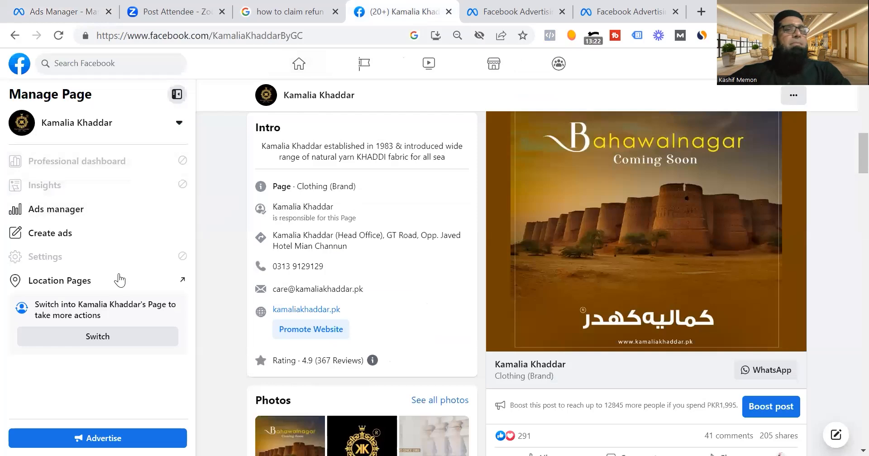
pyautogui.click(94, 336)
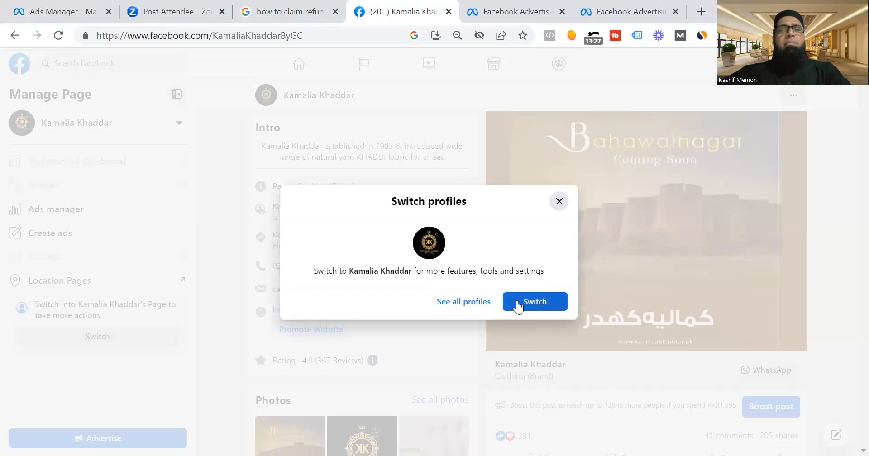
pyautogui.click(519, 301)
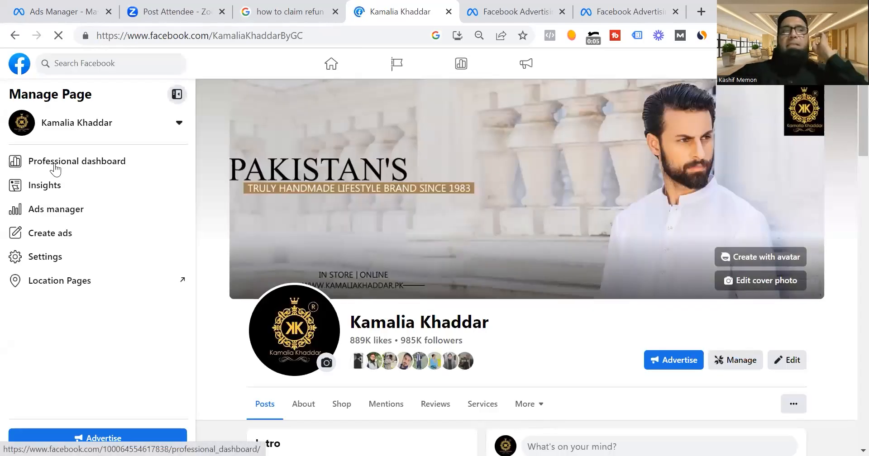
# Open the Page's professional dashboard and examine the Instagram and WhatsApp connections in its linked accounts.
pyautogui.click(56, 169)
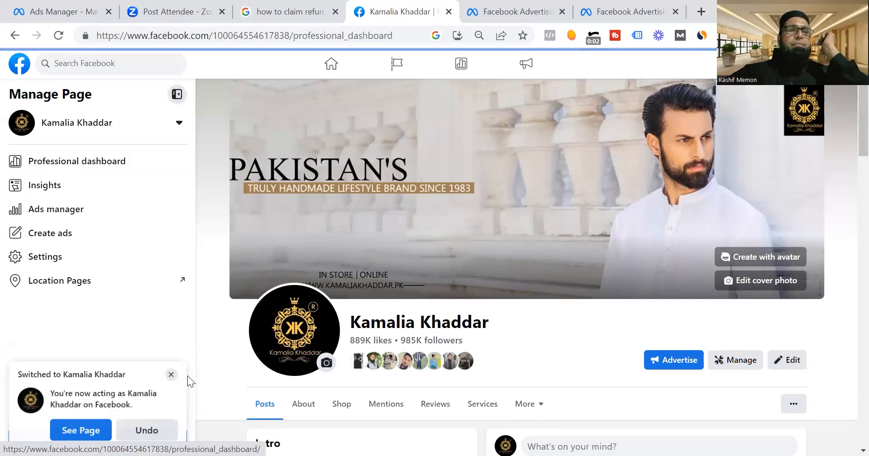
pyautogui.click(170, 371)
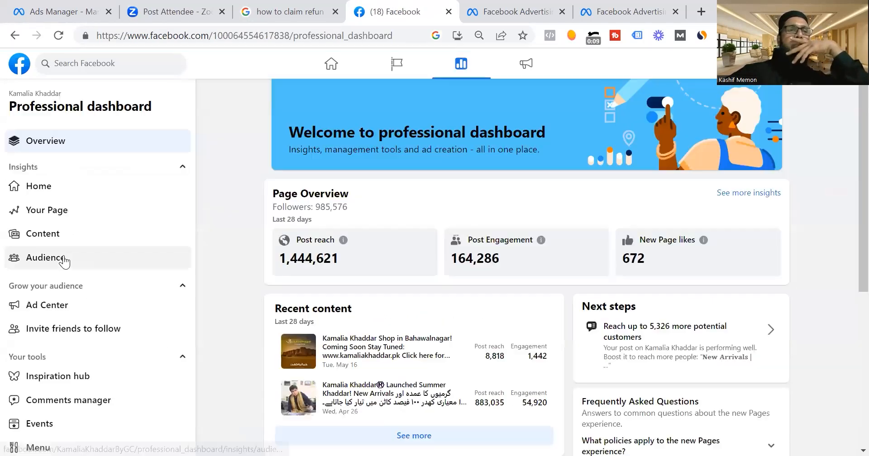
pyautogui.click(65, 260)
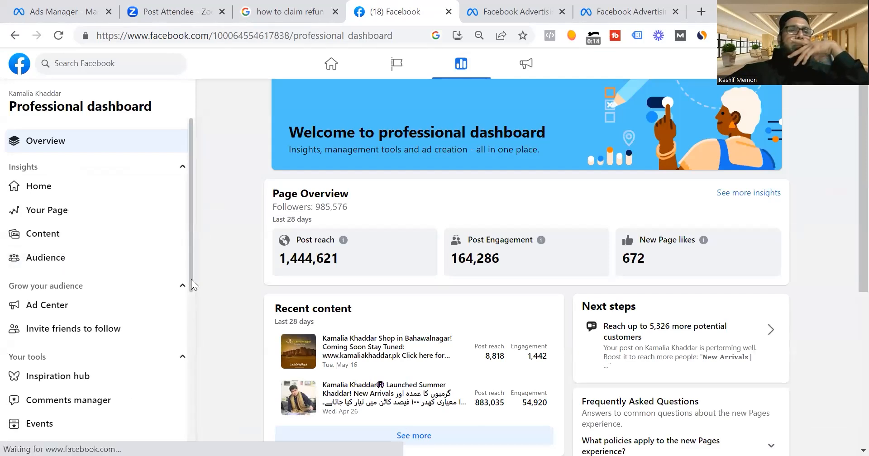
pyautogui.scroll(-5, 186, 395)
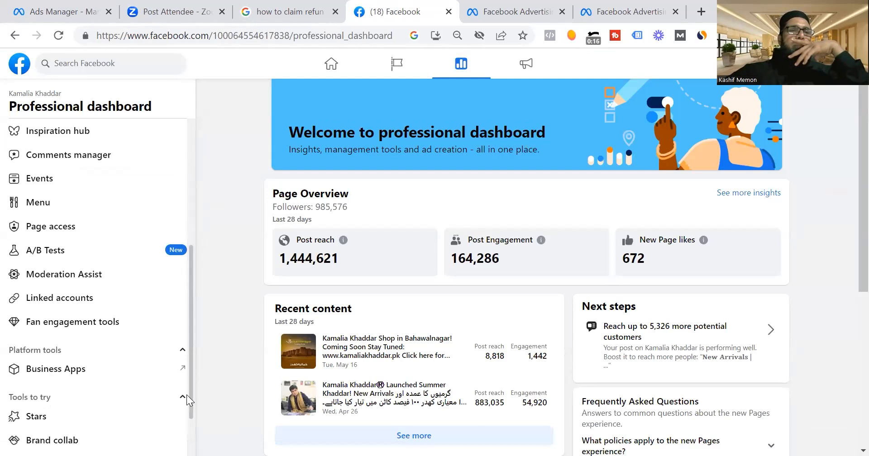
pyautogui.click(70, 300)
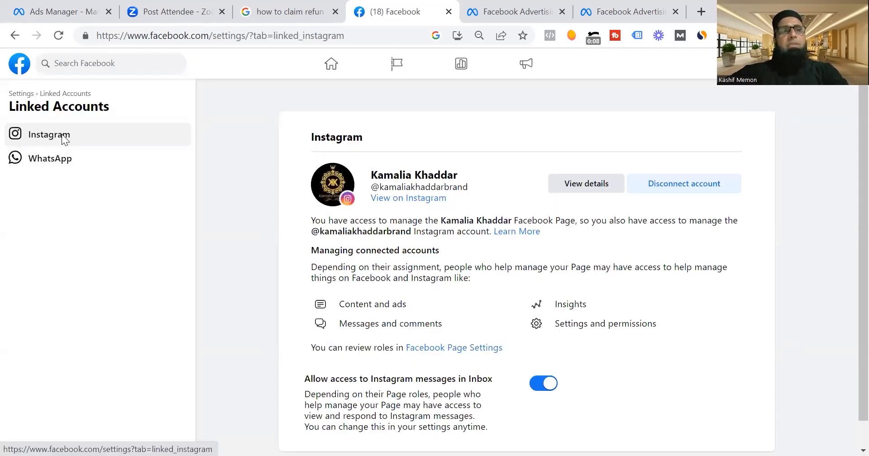
pyautogui.click(665, 194)
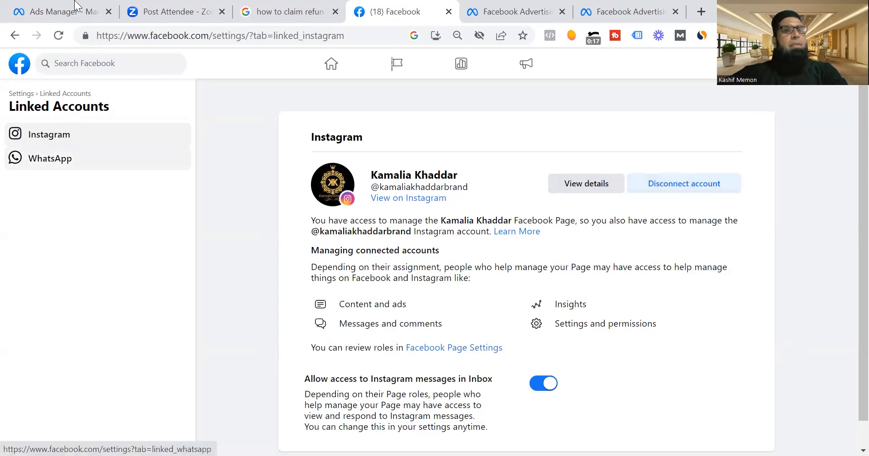
# Return to Ads Manager and review the ad set's conversion location, ad type, Facebook Page and messaging app destinations.
pyautogui.moveTo(74, 7)
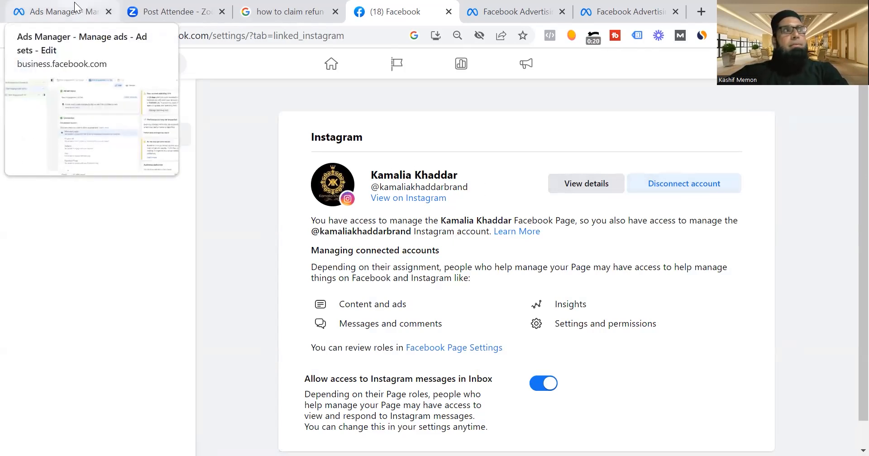
pyautogui.click(74, 6)
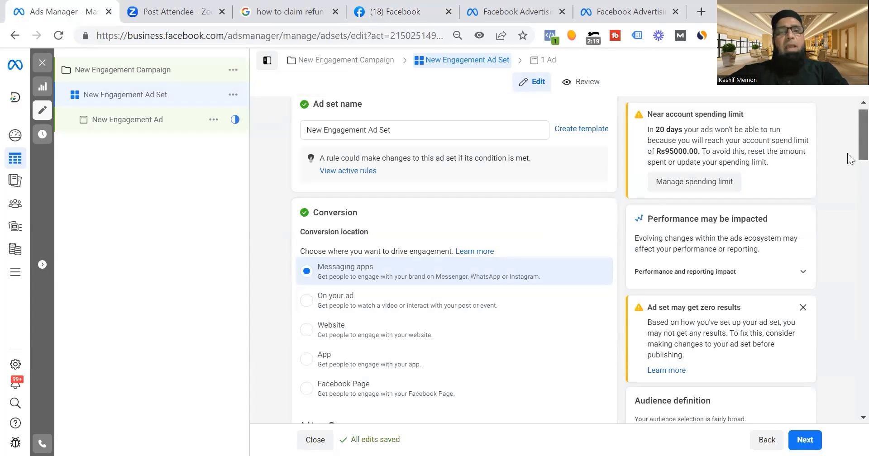
pyautogui.scroll(-8, 849, 158)
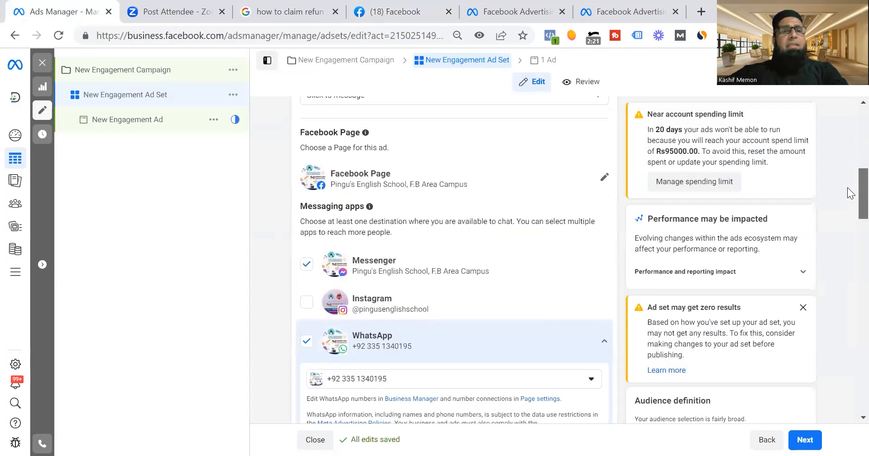
pyautogui.scroll(-2, 849, 197)
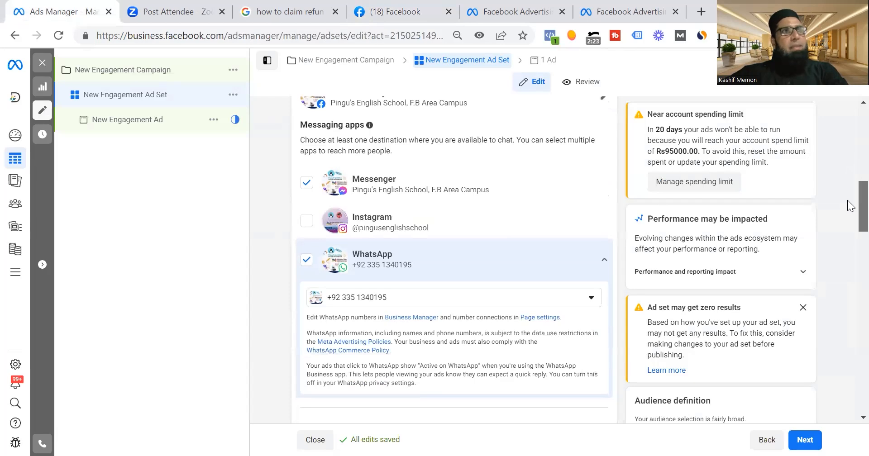
pyautogui.scroll(-1, 849, 205)
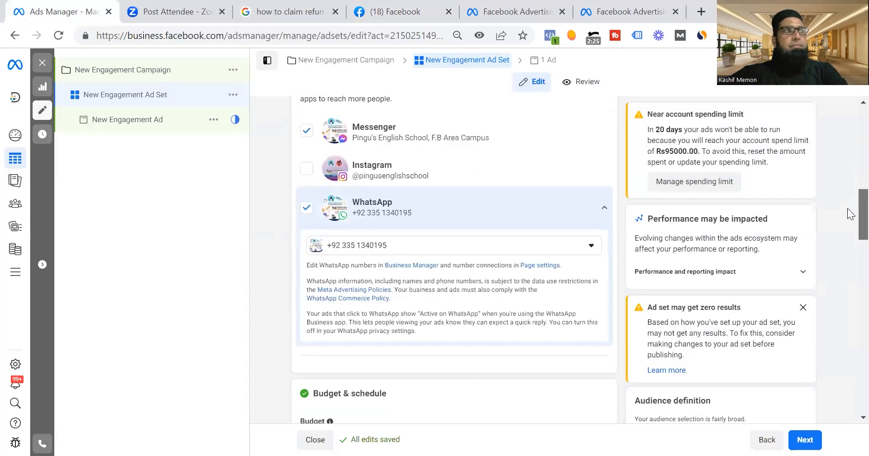
pyautogui.scroll(2, 848, 206)
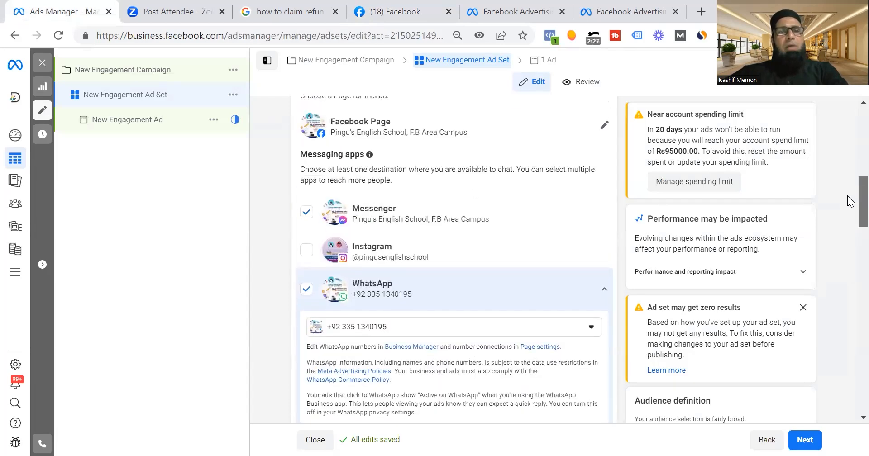
pyautogui.scroll(-2, 850, 204)
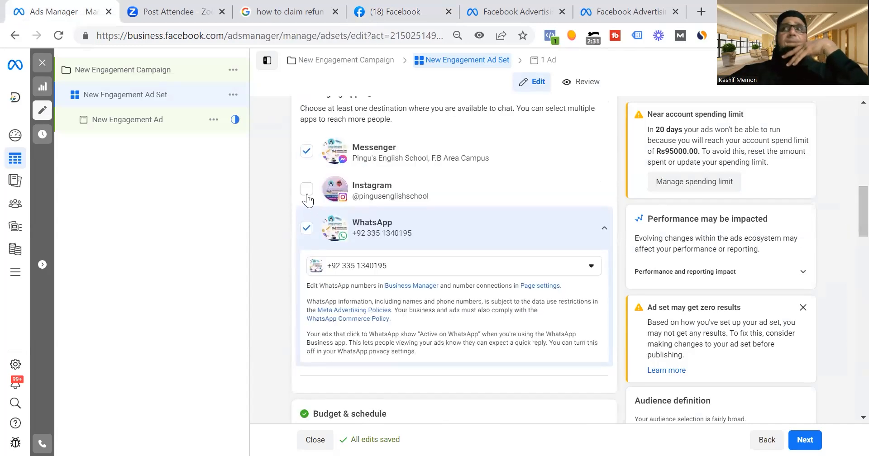
pyautogui.scroll(2, 307, 199)
pyautogui.scroll(7, 847, 175)
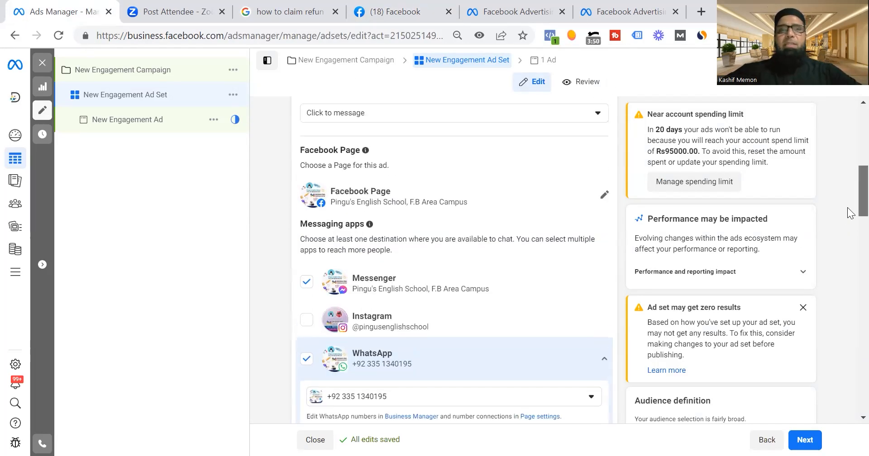
pyautogui.scroll(-1, 847, 175)
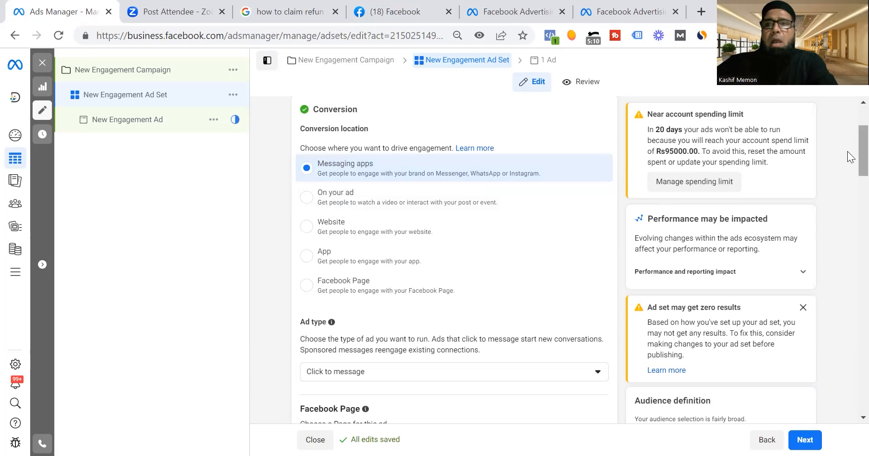
pyautogui.scroll(-7, 847, 151)
pyautogui.scroll(-2, 850, 215)
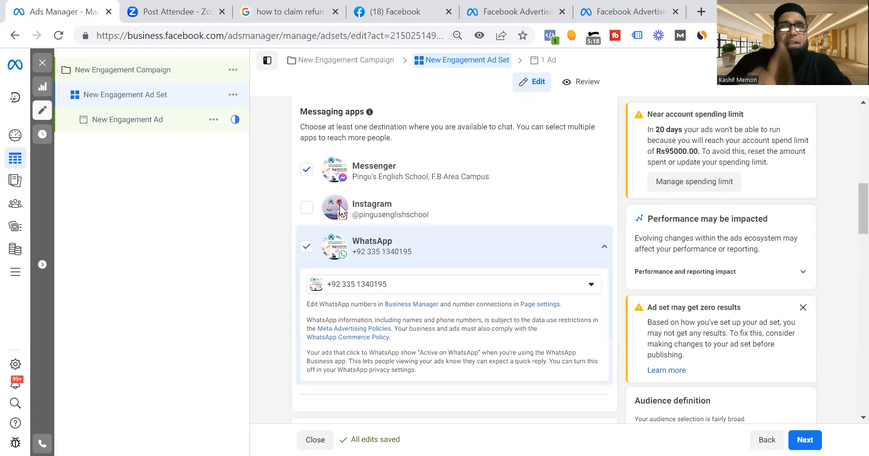
pyautogui.scroll(3, 850, 194)
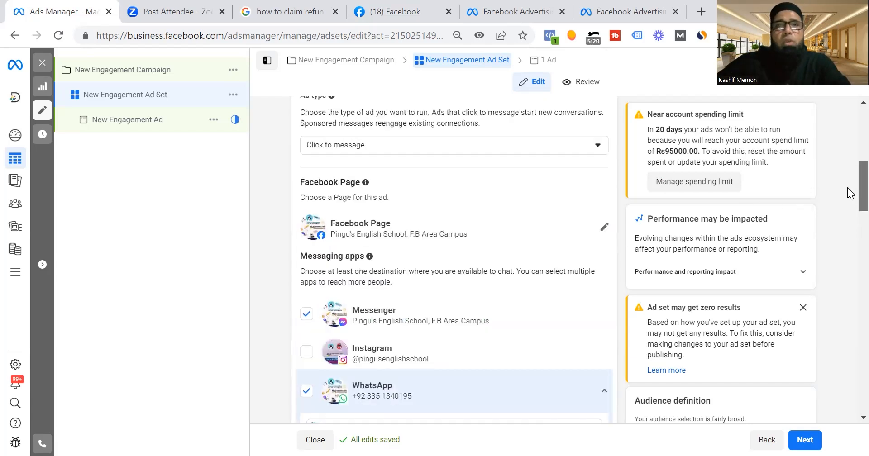
pyautogui.scroll(2, 850, 194)
pyautogui.scroll(3, 683, 179)
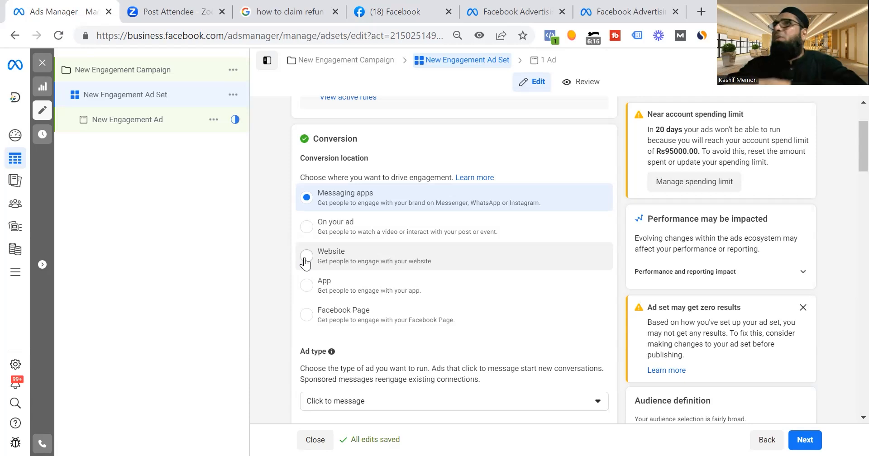
# Add Instagram to the ad set's selected messaging apps alongside Messenger and WhatsApp.
pyautogui.scroll(-6, 306, 262)
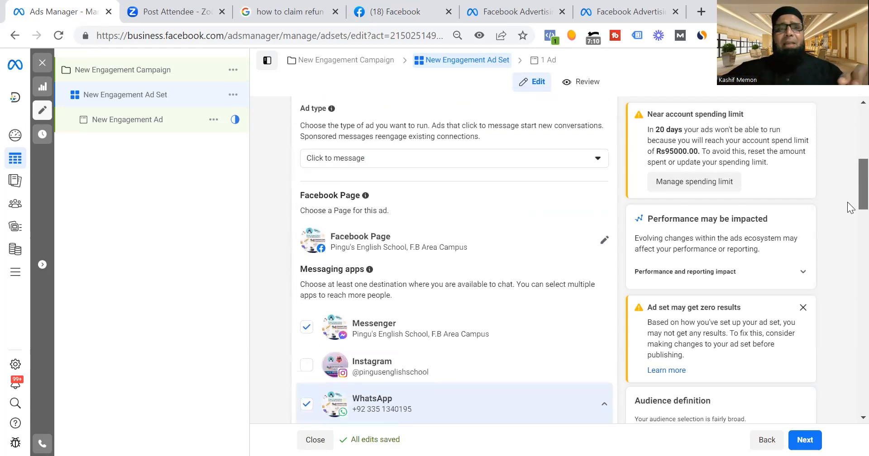
pyautogui.moveTo(848, 203); pyautogui.dragTo(848, 227)
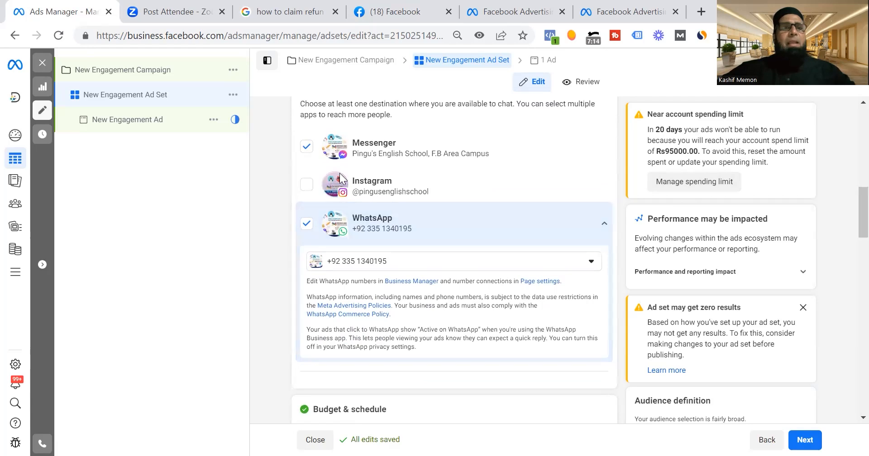
pyautogui.click(306, 185)
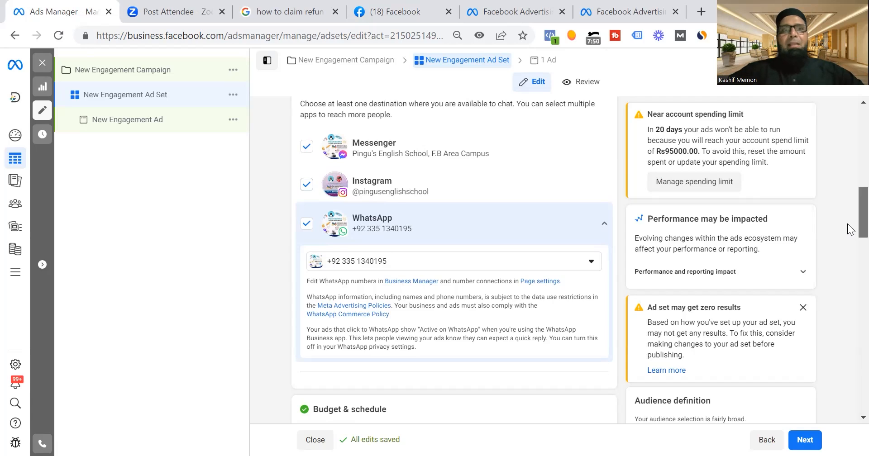
# Set the New Engagement Ad Set's daily budget to Rs1,000.00.
pyautogui.scroll(-4, 851, 264)
pyautogui.scroll(-1, 851, 265)
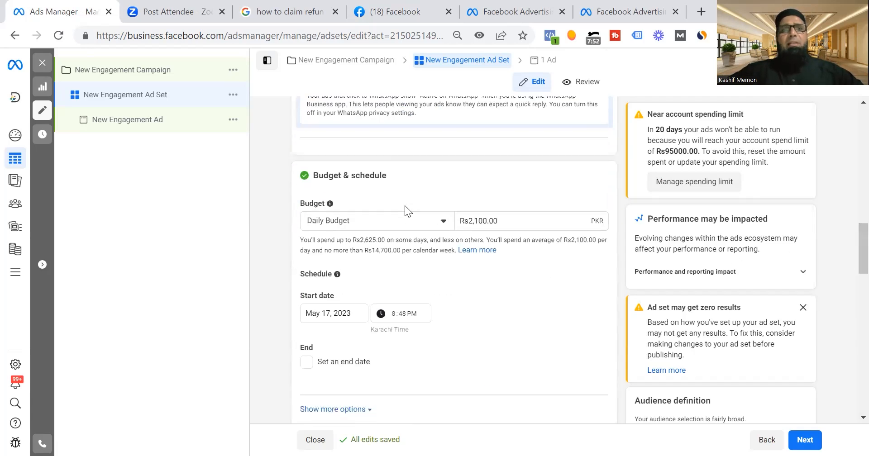
pyautogui.moveTo(485, 220)
pyautogui.mouseDown()
pyautogui.moveTo(465, 221)
pyautogui.moveTo(473, 225)
pyautogui.mouseUp()
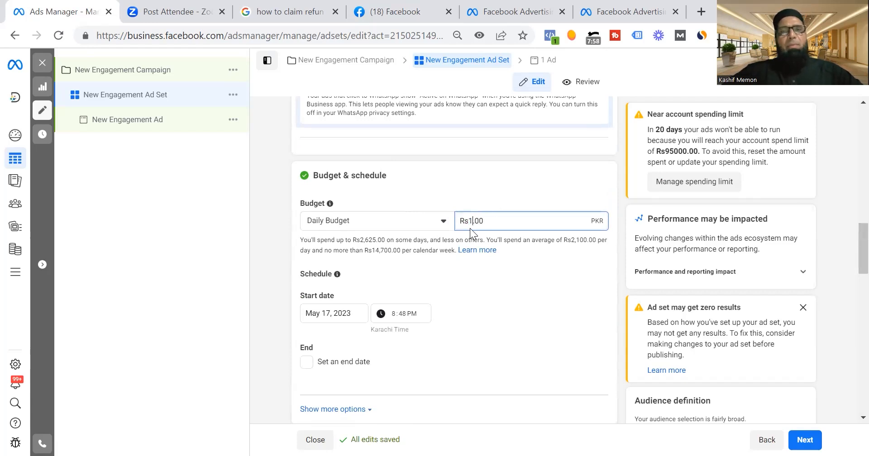
pyautogui.click(503, 249)
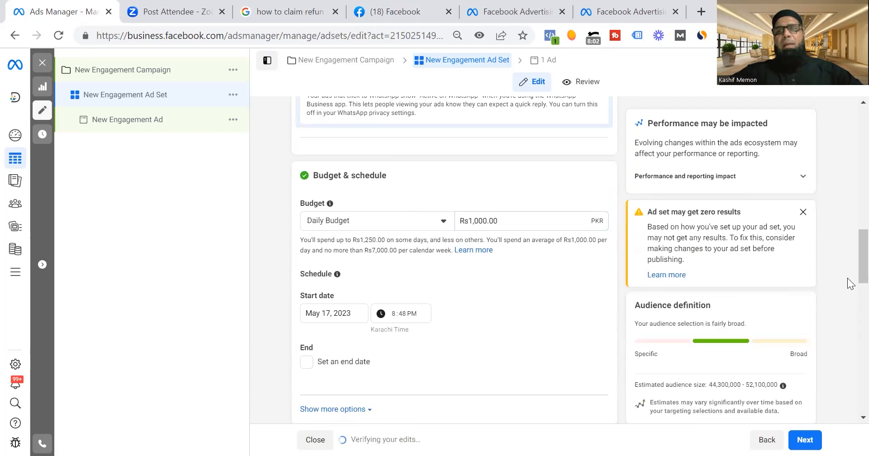
# Review the ad set's schedule and its audience settings for location, age, gender, detailed targeting and languages.
pyautogui.scroll(-2, 850, 276)
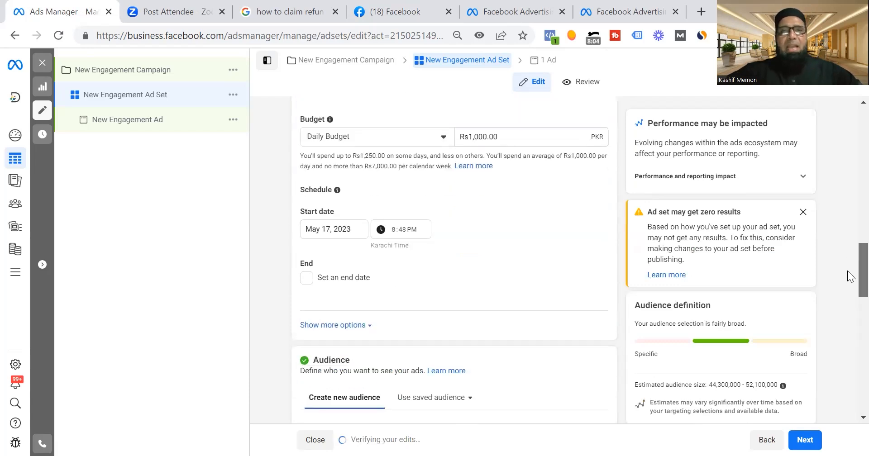
pyautogui.scroll(-1, 850, 277)
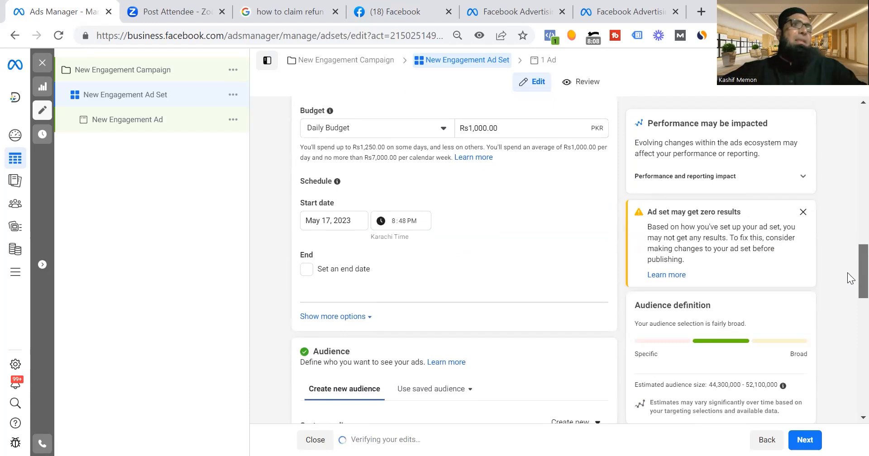
pyautogui.scroll(-2, 851, 277)
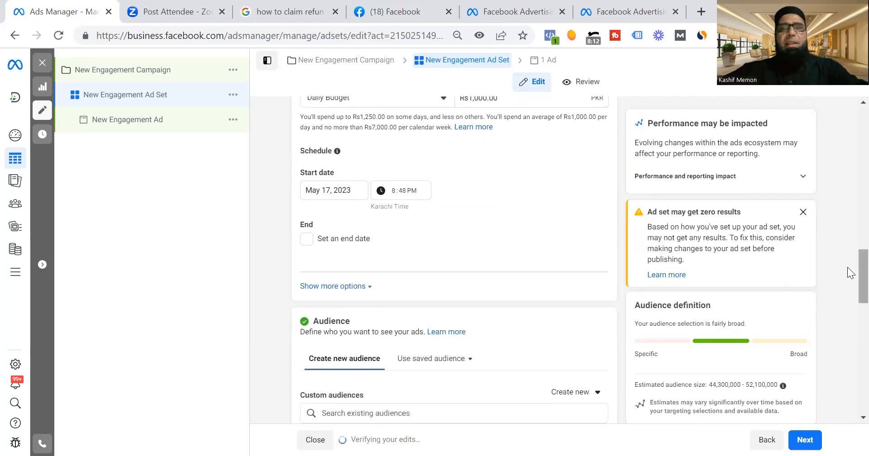
pyautogui.scroll(-5, 849, 290)
pyautogui.scroll(-3, 847, 322)
pyautogui.scroll(2, 847, 338)
pyautogui.scroll(1, 847, 318)
pyautogui.scroll(-2, 847, 332)
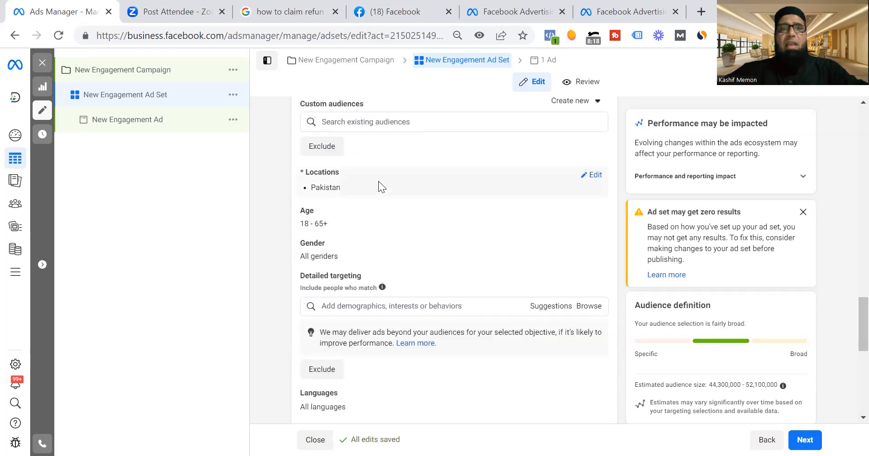
# Edit the ad set's locations to target people living in this location.
pyautogui.click(592, 175)
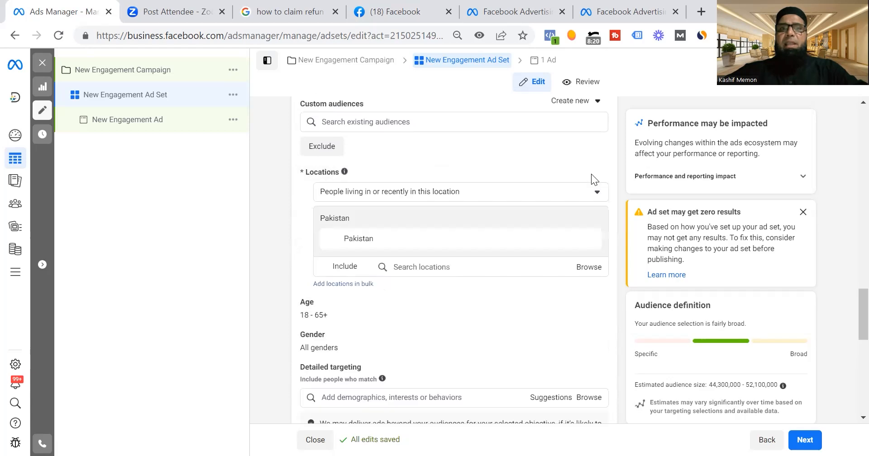
pyautogui.click(587, 187)
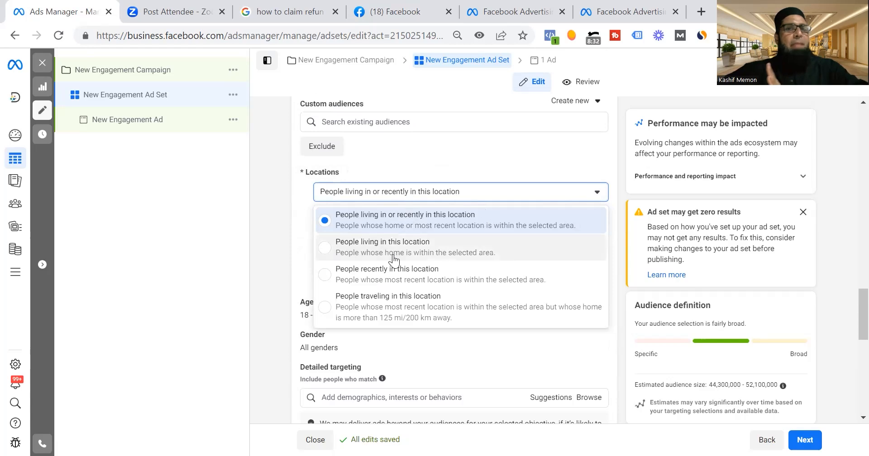
pyautogui.click(361, 250)
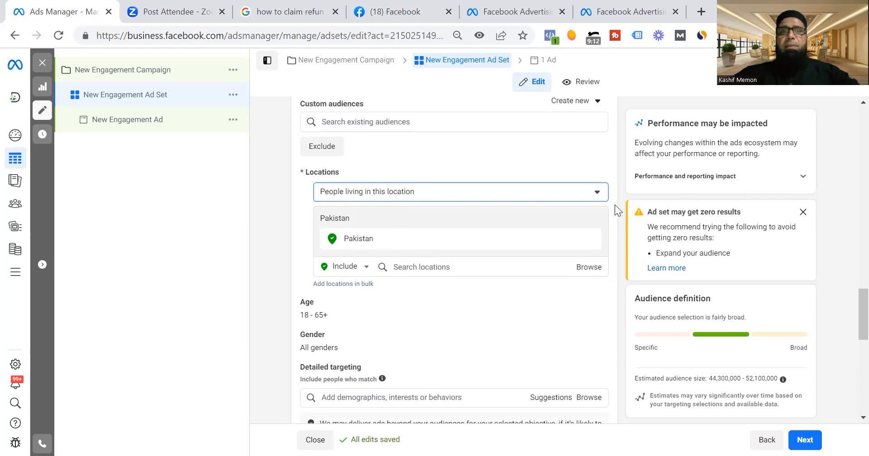
# Replace Pakistan with United States as the ad set's targeted country and inspect it on the location map.
pyautogui.click(591, 239)
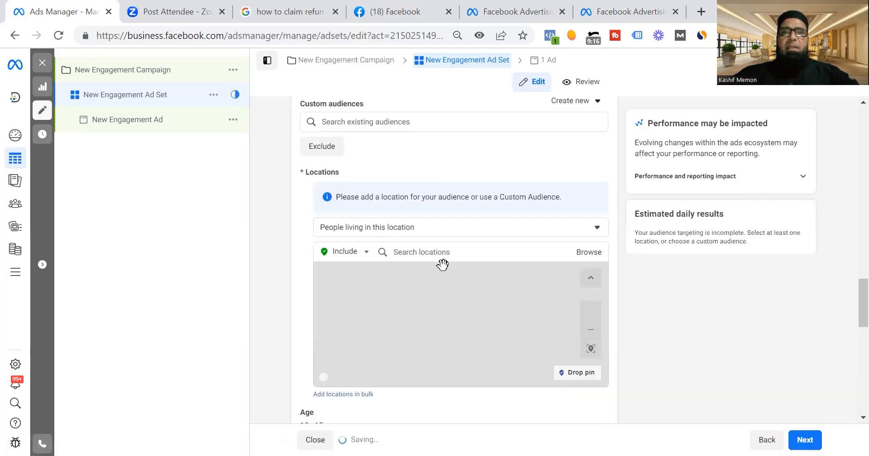
pyautogui.click(442, 252)
pyautogui.write('united state')
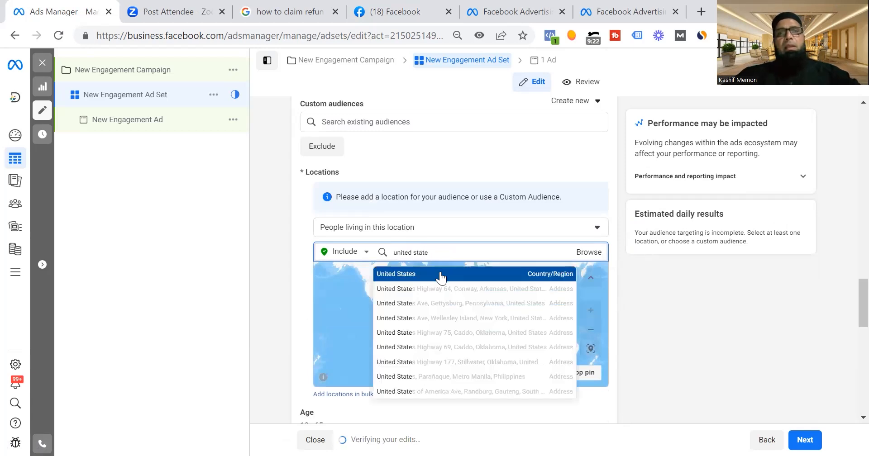
pyautogui.click(441, 274)
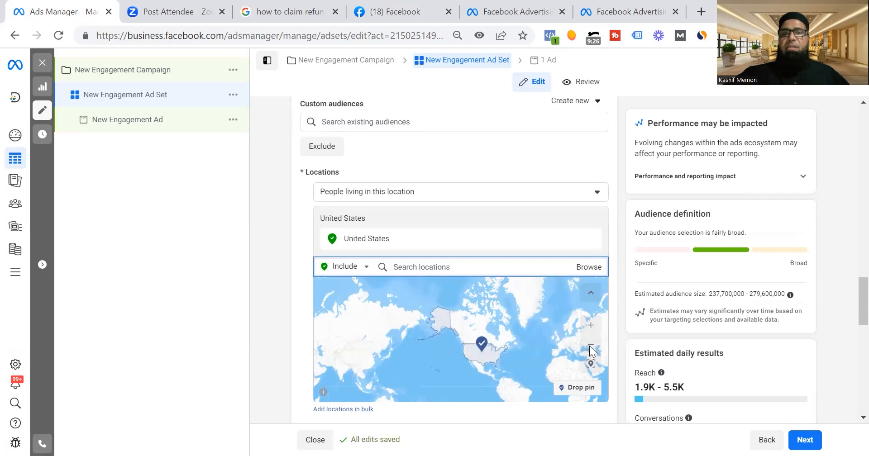
pyautogui.click(591, 325)
pyautogui.click(591, 325)
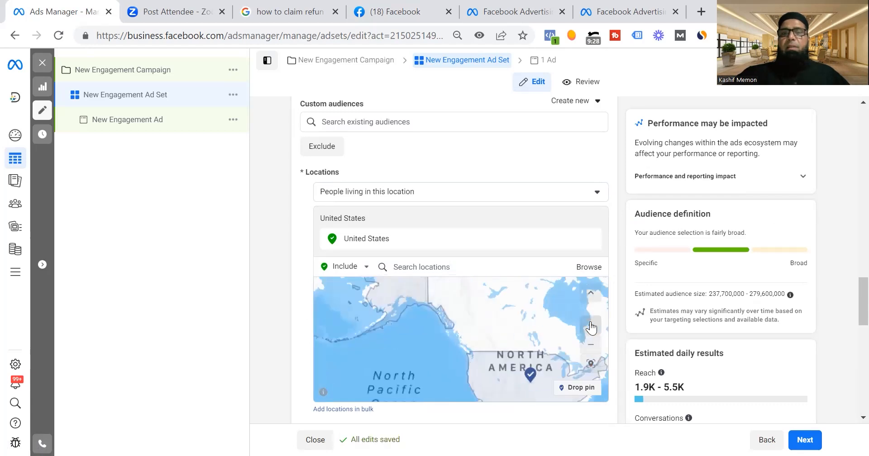
pyautogui.moveTo(536, 324); pyautogui.dragTo(383, 308)
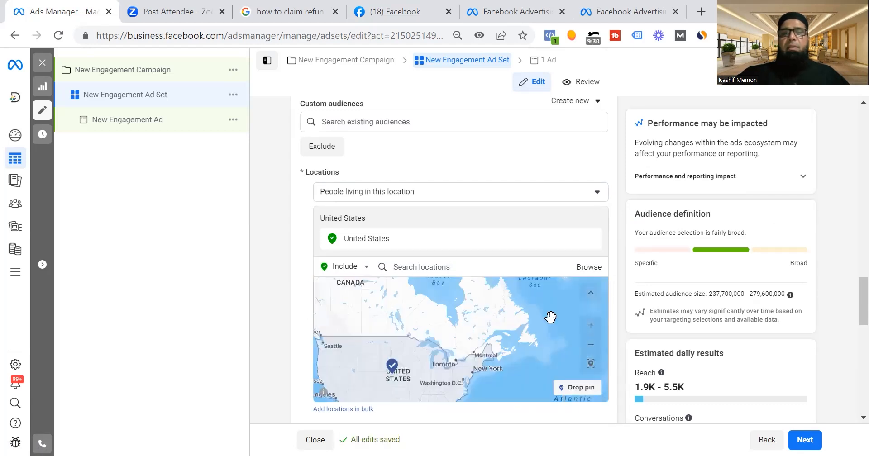
pyautogui.click(590, 325)
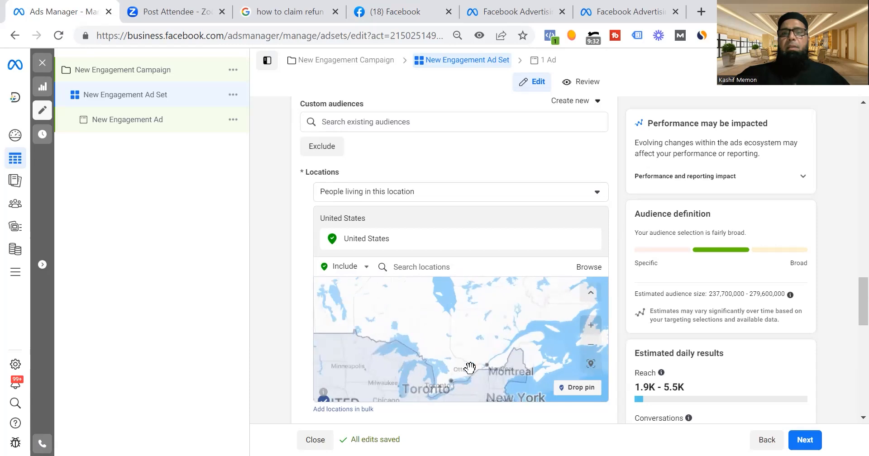
pyautogui.moveTo(412, 351); pyautogui.dragTo(497, 277)
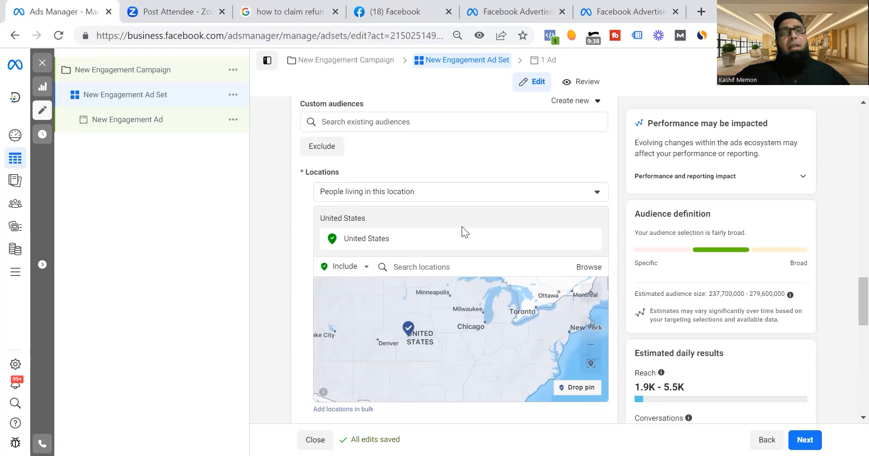
# Add Pakistan to the targeted locations alongside United States, and narrow it to the city Karachi, Sindh.
pyautogui.click(447, 267)
pyautogui.write('pakistan')
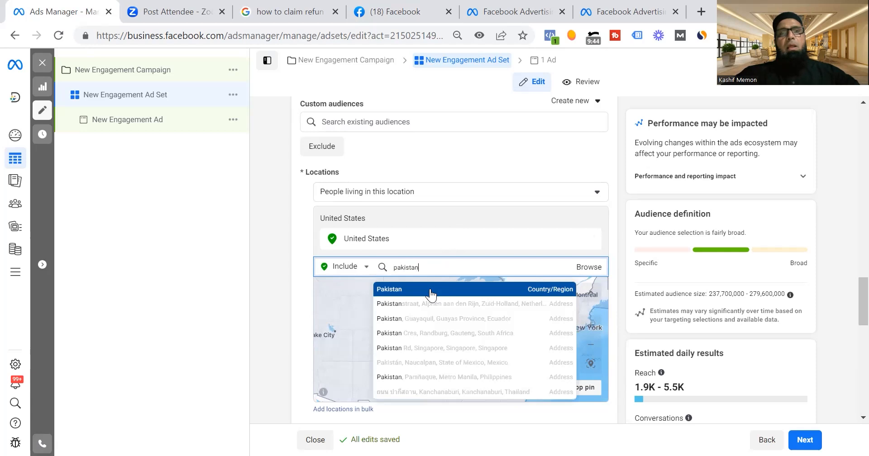
pyautogui.click(430, 292)
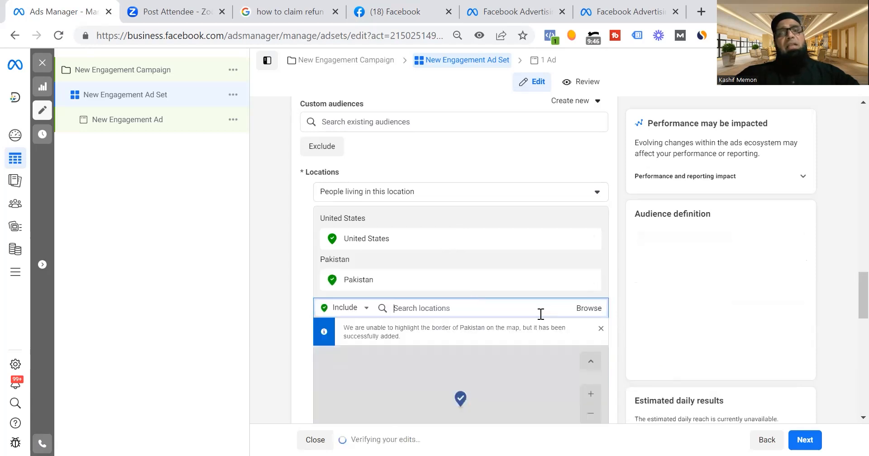
pyautogui.write('karachi')
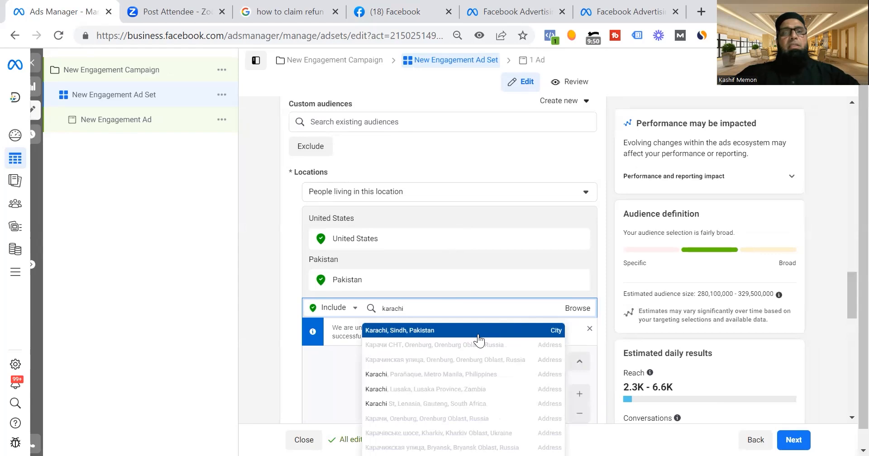
pyautogui.click(478, 334)
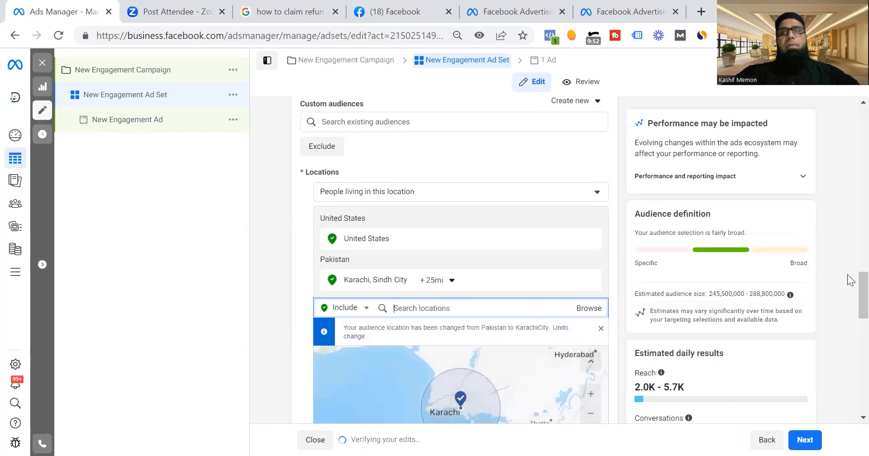
# Drop a location pin on Korangi in Karachi, at about (24.82, 67.14).
pyautogui.scroll(-3, 851, 288)
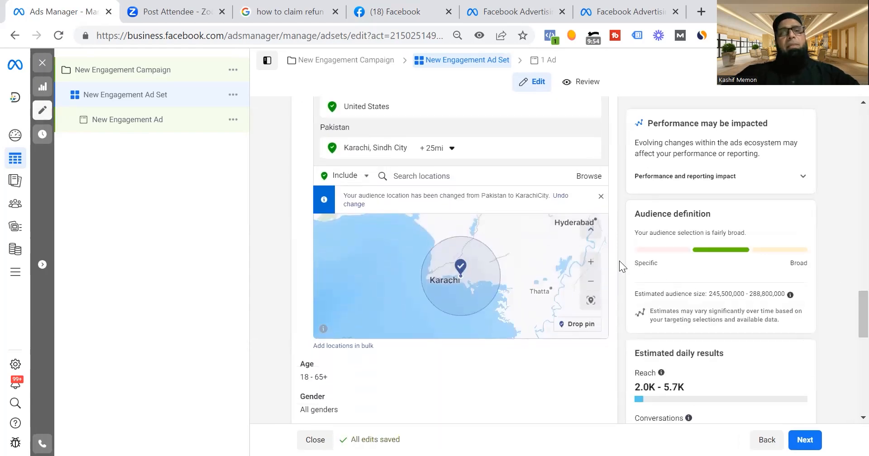
pyautogui.click(590, 267)
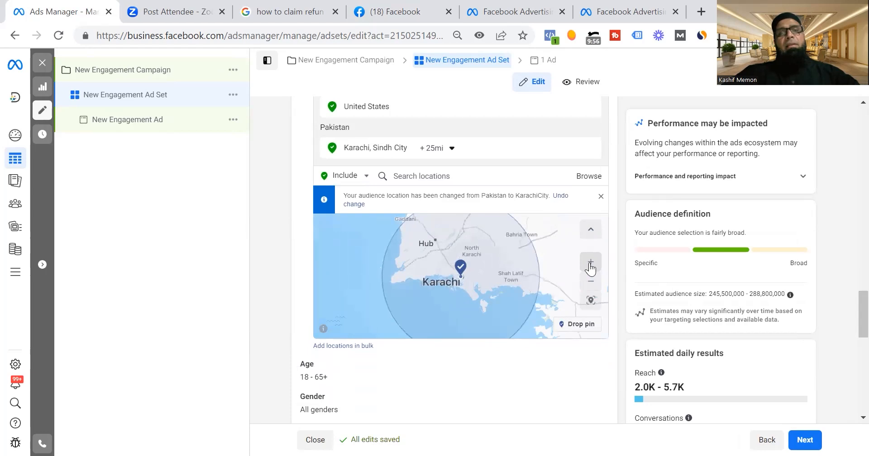
pyautogui.click(590, 267)
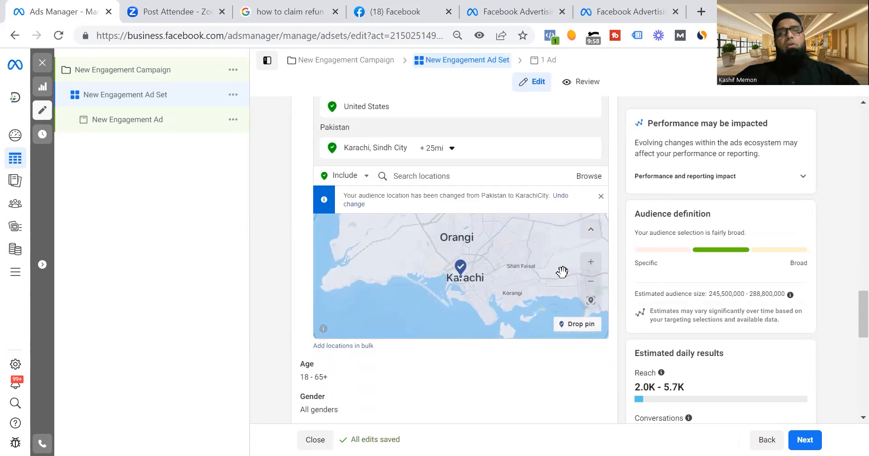
pyautogui.moveTo(521, 302); pyautogui.dragTo(455, 288)
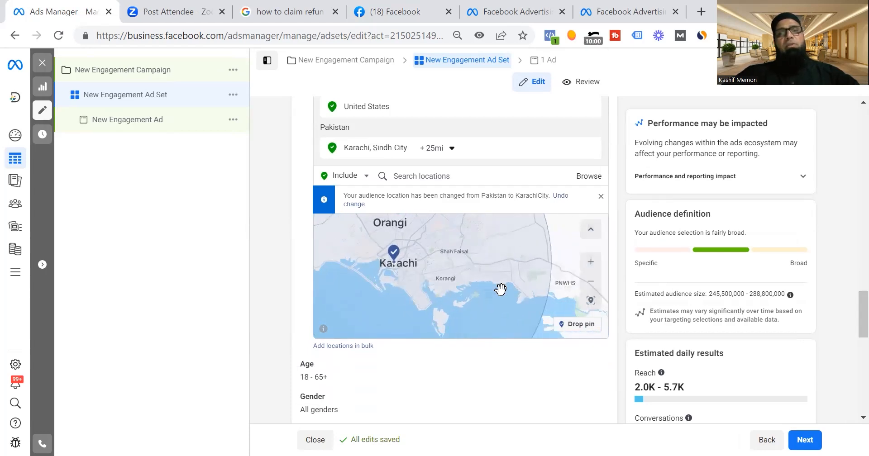
pyautogui.click(577, 324)
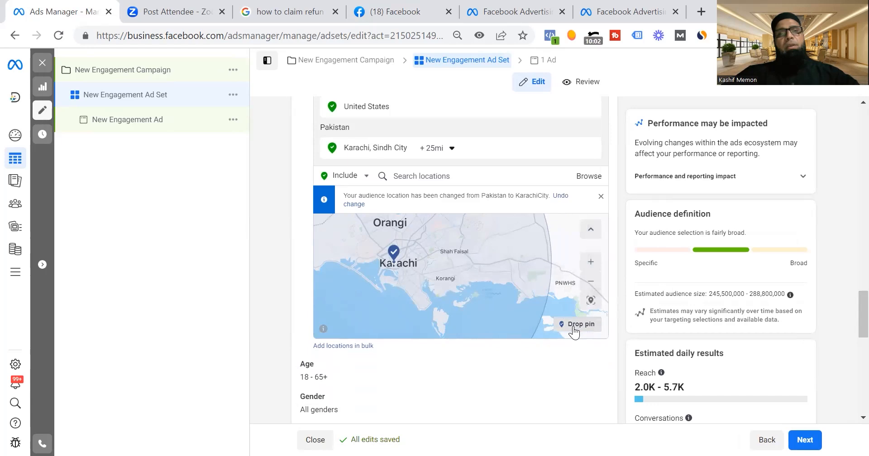
pyautogui.click(446, 280)
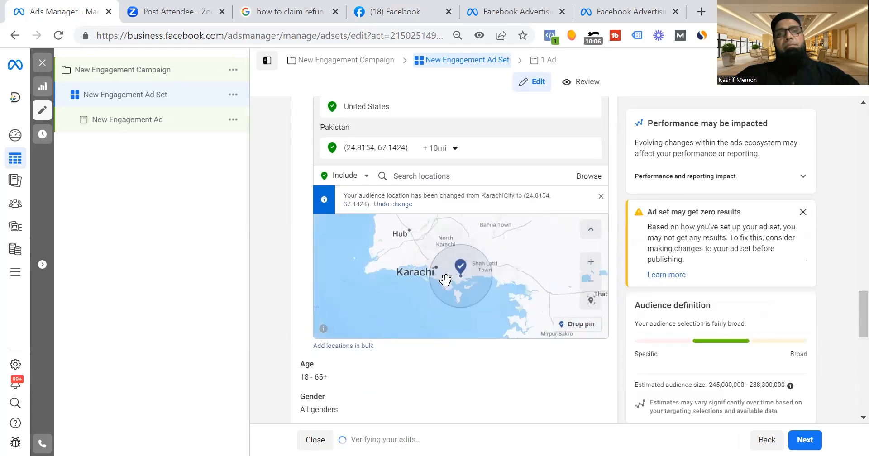
# Set the Korangi pin's targeting radius to 3 mi.
pyautogui.click(452, 149)
pyautogui.doubleClick(479, 184)
pyautogui.write('3')
pyautogui.press('Return')
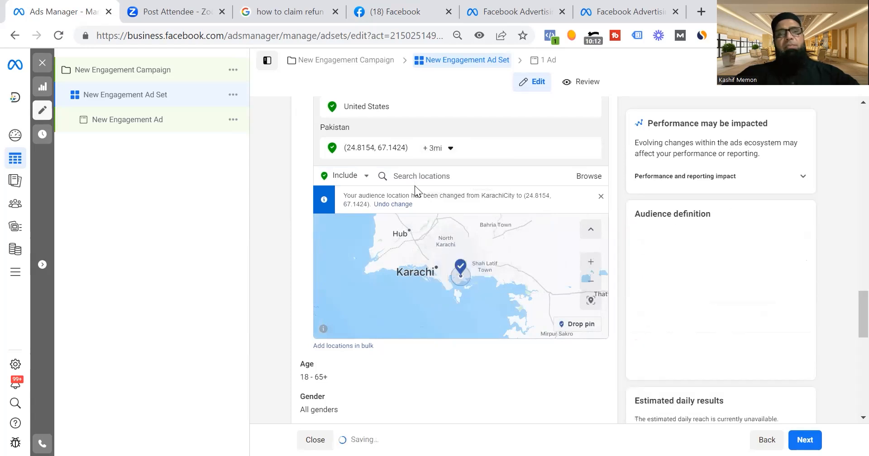
# Drop a second location pin near Malir, northeast of the Korangi pin, at about (24.89, 67.20).
pyautogui.click(591, 268)
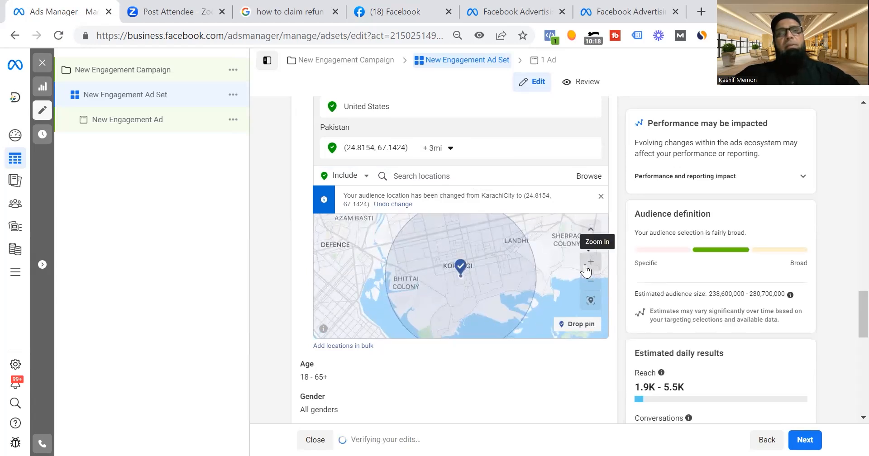
pyautogui.moveTo(528, 284); pyautogui.dragTo(457, 332)
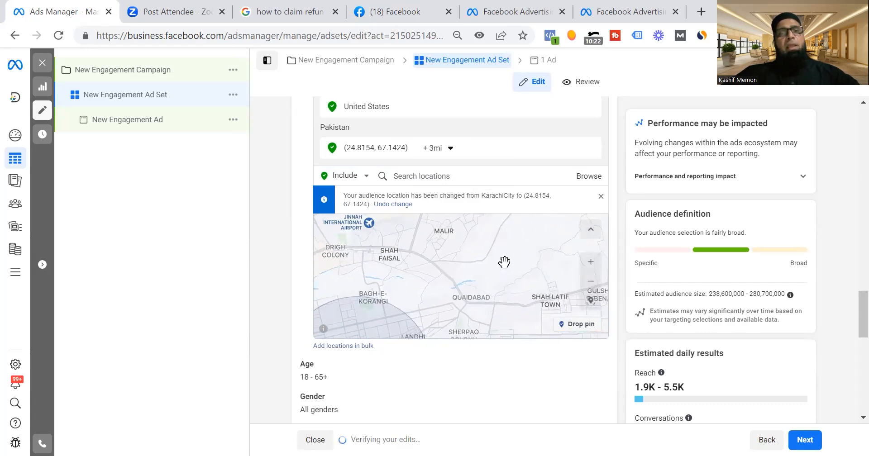
pyautogui.click(577, 324)
pyautogui.click(443, 233)
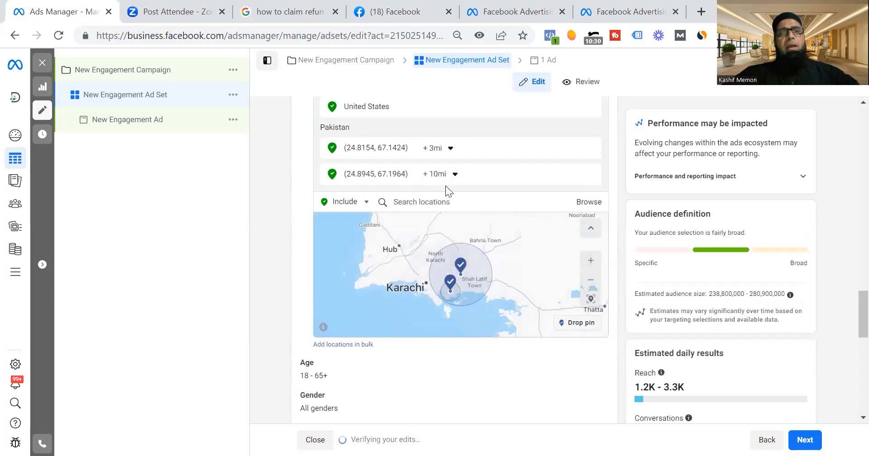
# Try a targeting radius of 5 mi and one of 4 mi for the pin near Malir.
pyautogui.click(454, 181)
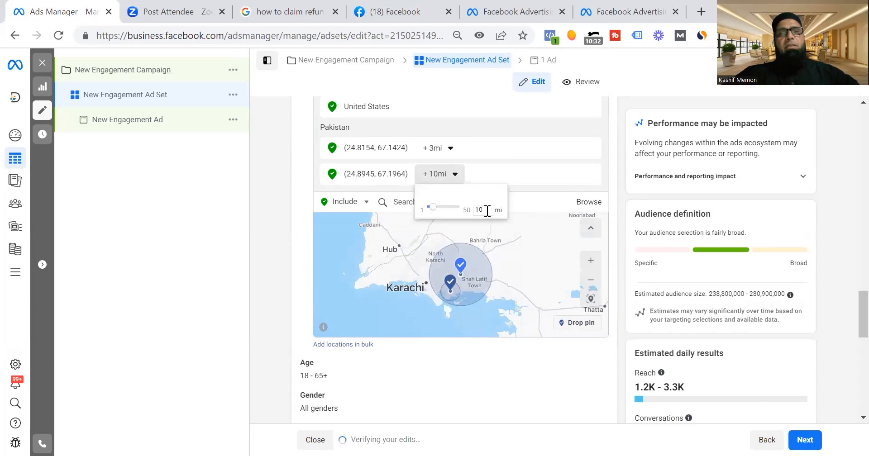
pyautogui.doubleClick(483, 209)
pyautogui.write('5')
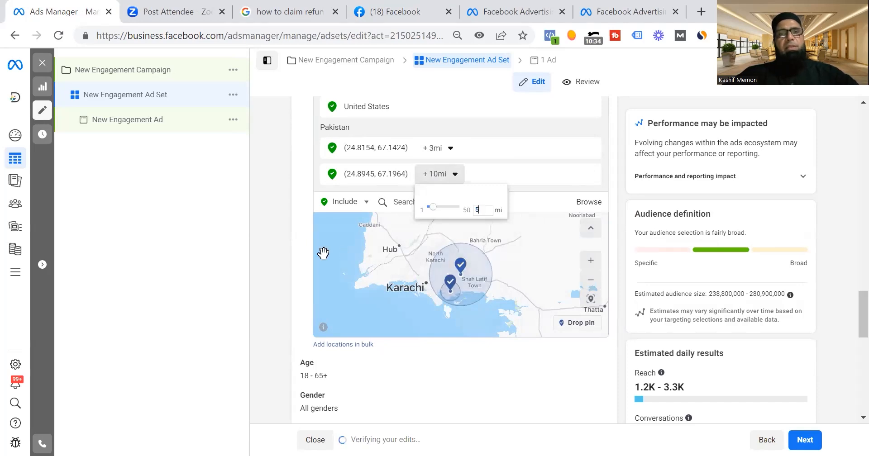
pyautogui.click(323, 253)
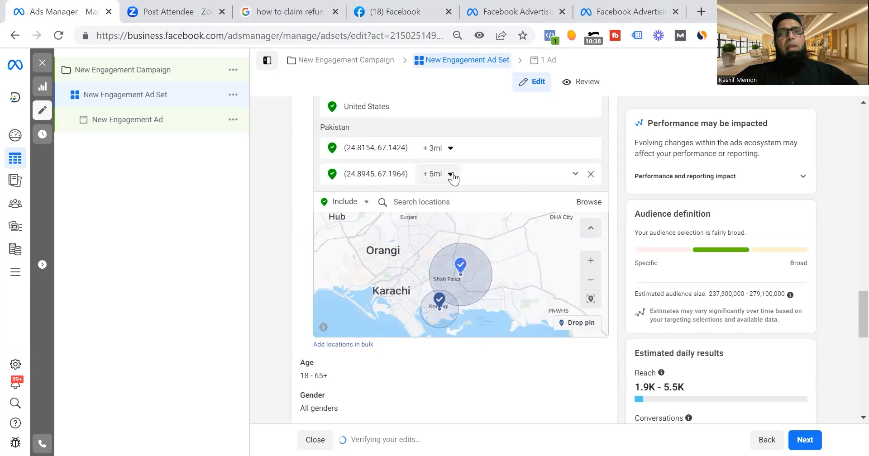
pyautogui.click(452, 174)
pyautogui.moveTo(483, 209); pyautogui.dragTo(457, 212)
pyautogui.write('4')
pyautogui.press('Return')
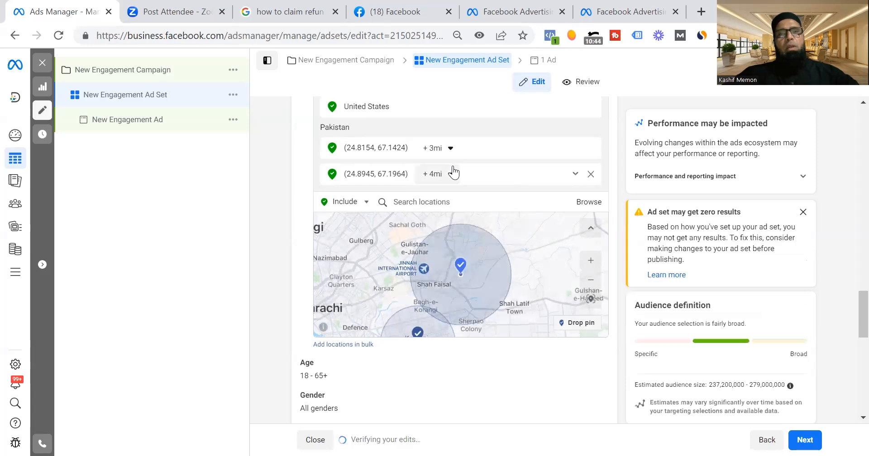
# Set the targeting radius of the pin near Malir to 3 mi.
pyautogui.click(452, 181)
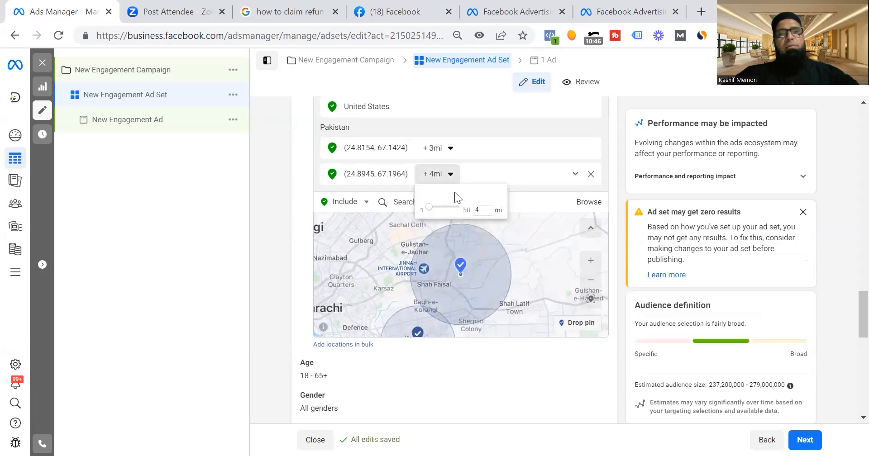
pyautogui.moveTo(483, 208); pyautogui.dragTo(423, 212)
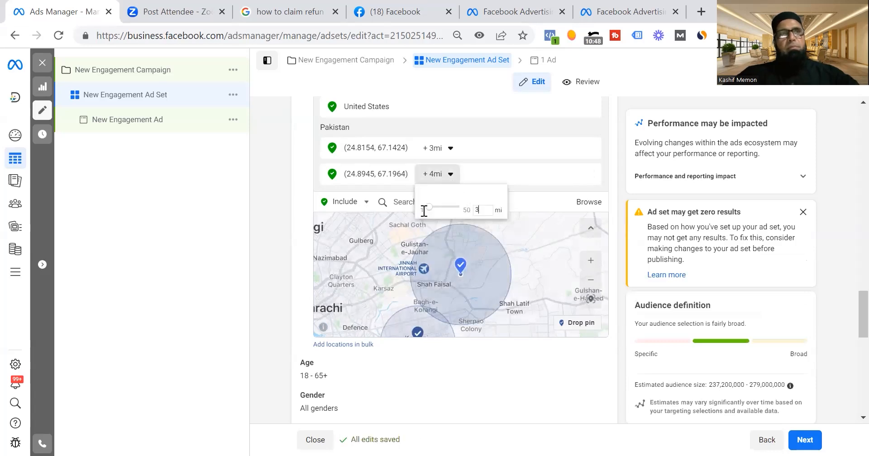
pyautogui.write('3')
pyautogui.press('Return')
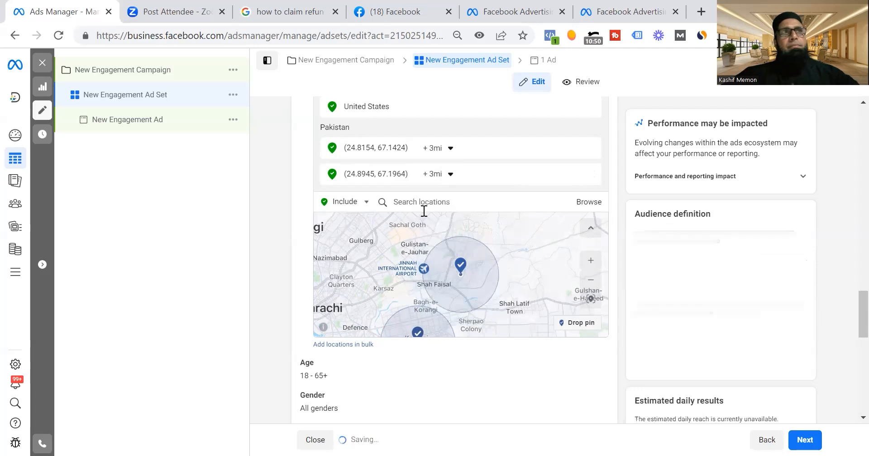
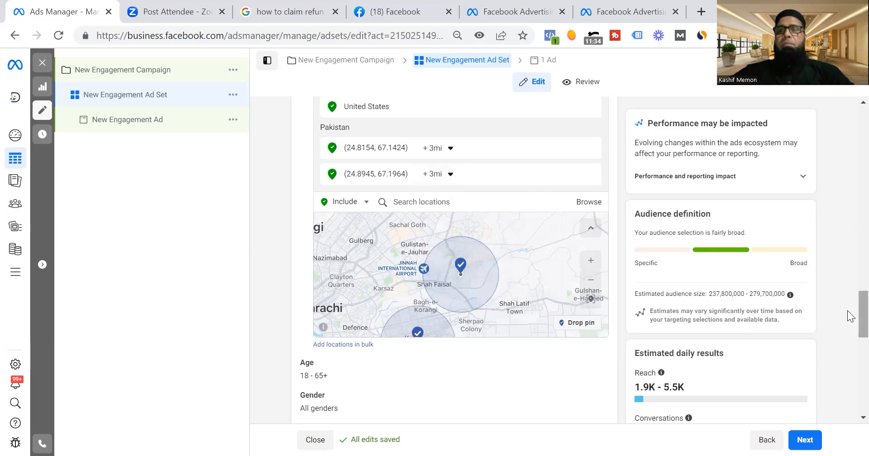
# Set the maximum age of the ad set's audience to 43.
pyautogui.scroll(-3, 848, 310)
pyautogui.scroll(1, 847, 335)
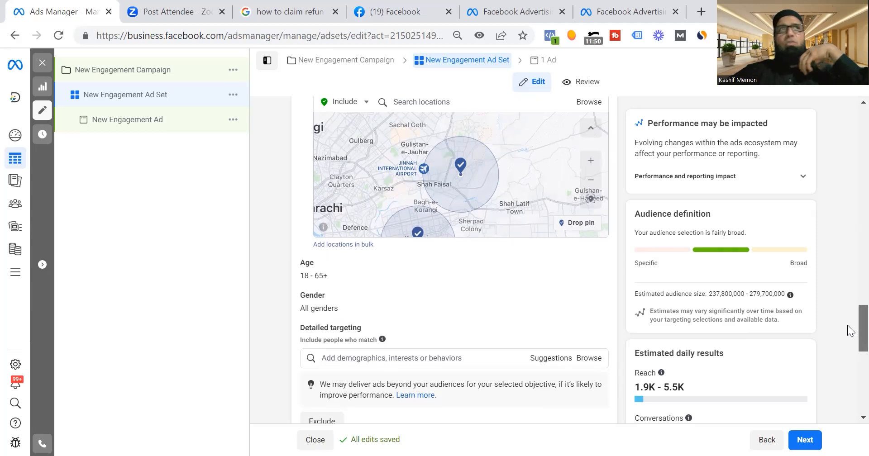
pyautogui.scroll(-1, 849, 330)
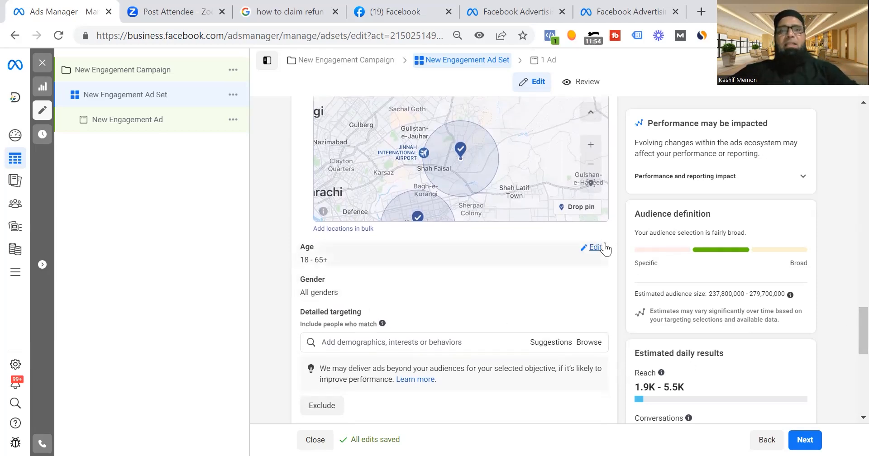
pyautogui.click(604, 246)
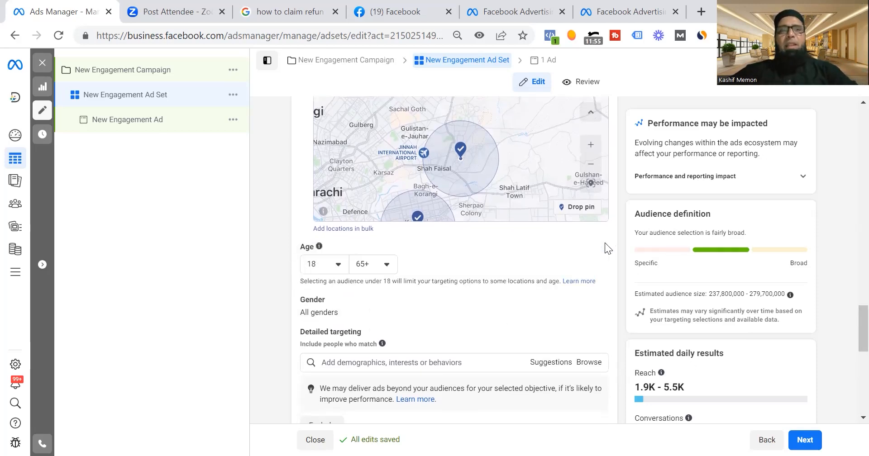
pyautogui.click(388, 263)
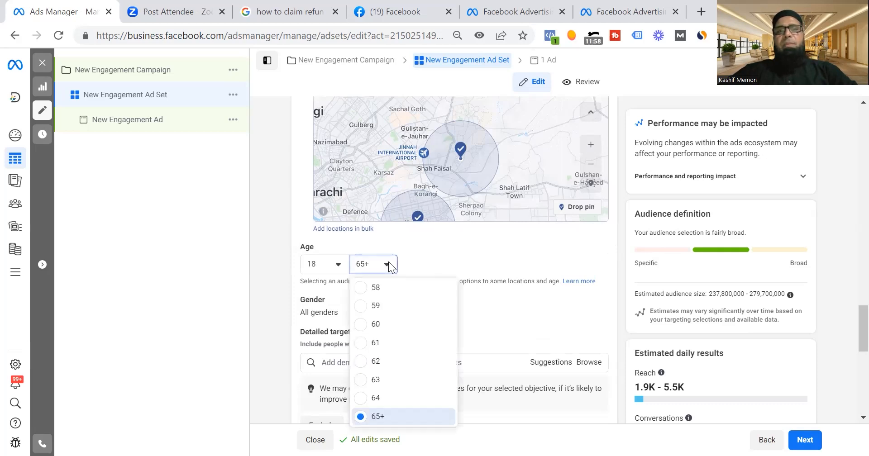
pyautogui.scroll(6, 388, 266)
pyautogui.scroll(1, 388, 266)
pyautogui.scroll(1, 388, 266)
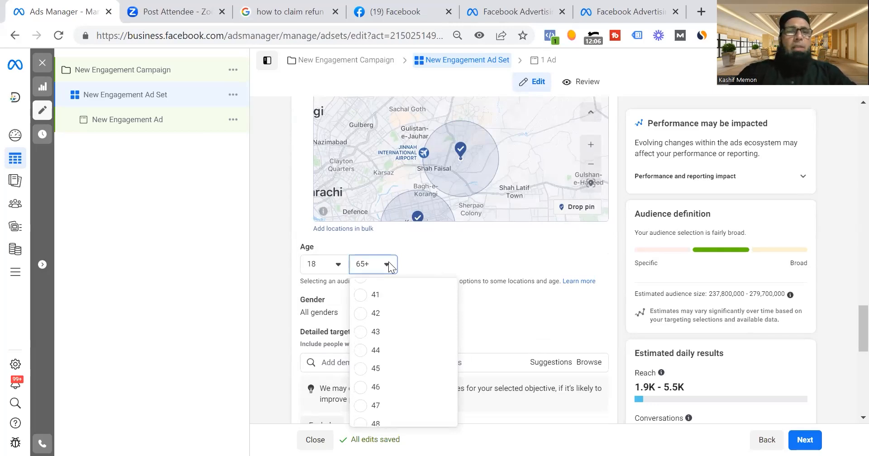
pyautogui.click(375, 332)
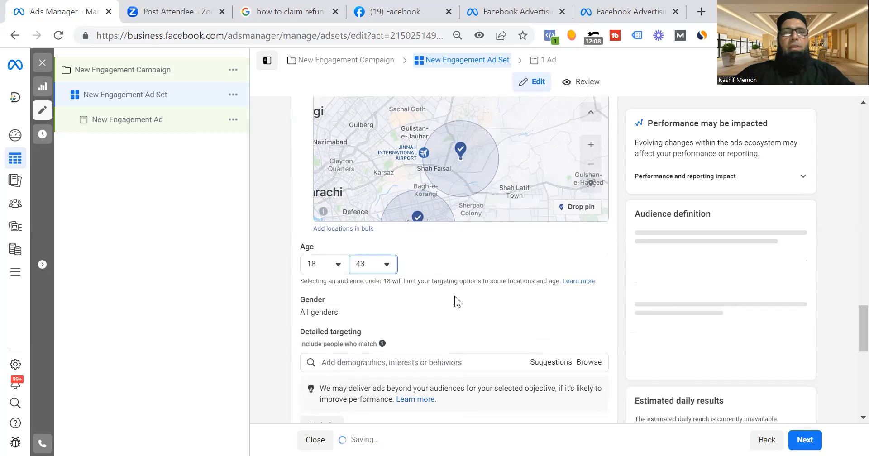
# Switch to the Kajabi course site and look through the past lessons of the Get Leads and Customers with Facebook course.
pyautogui.scroll(-3, 847, 321)
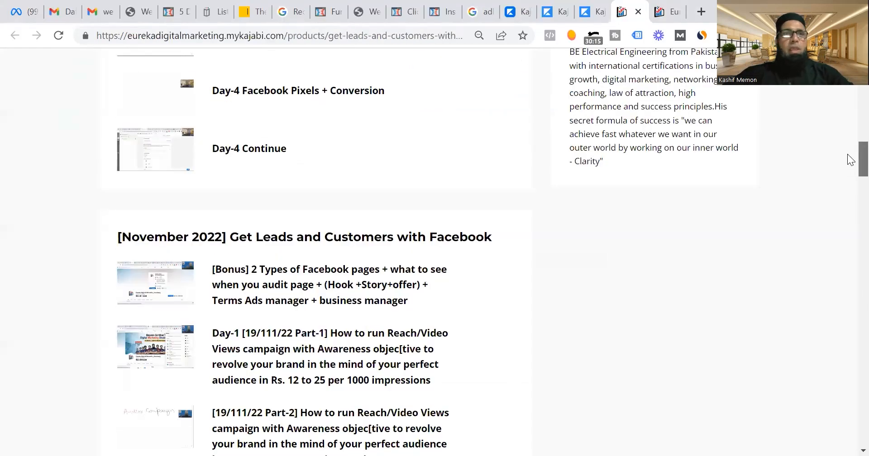
pyautogui.scroll(3, 851, 160)
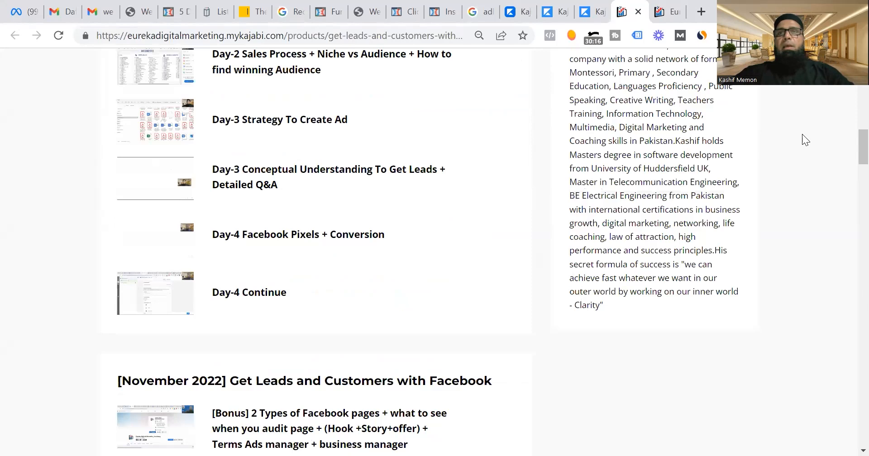
# Open the New Certified Digital Marketing Strategist in 6 Months course and review the lessons of its May 2023 batches.
pyautogui.hotkey('ctrl', 'Tab')
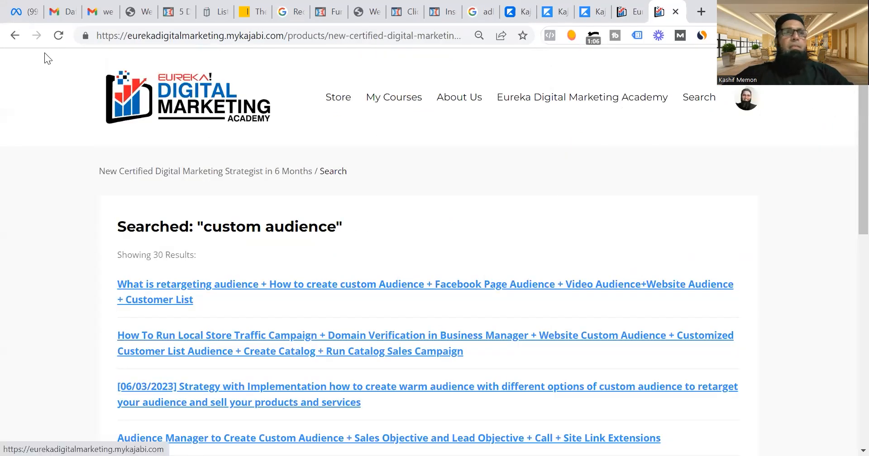
pyautogui.click(20, 39)
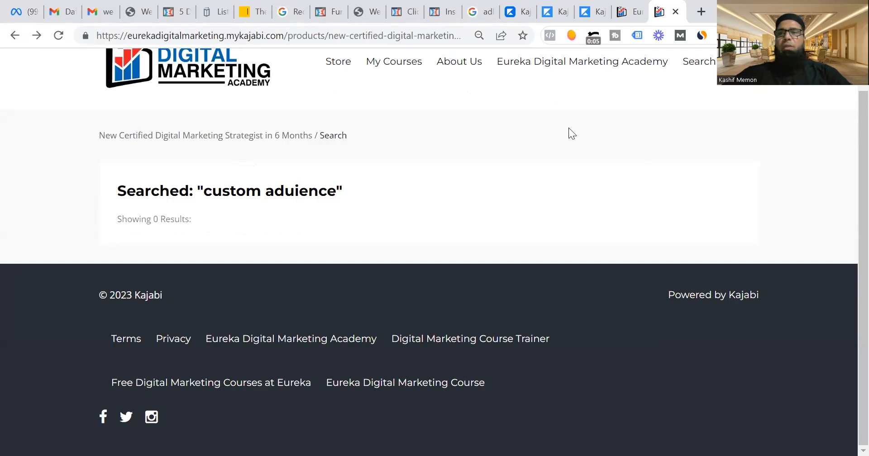
pyautogui.scroll(1, 847, 148)
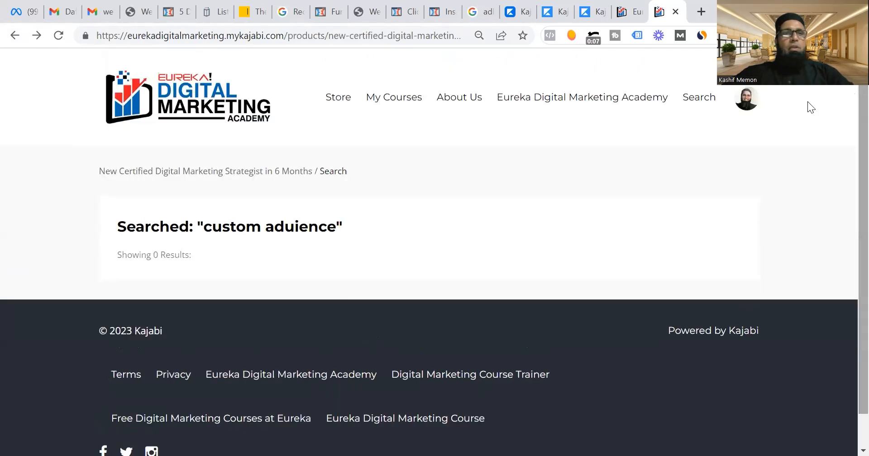
pyautogui.click(261, 176)
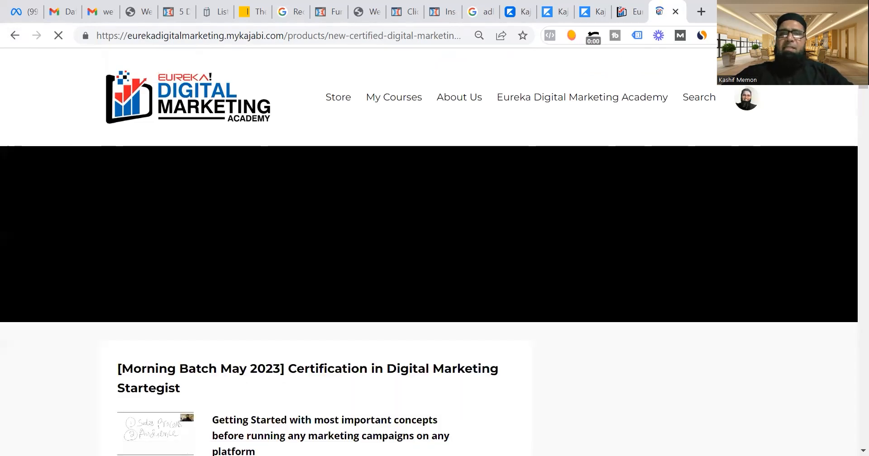
pyautogui.scroll(-8, 429, 253)
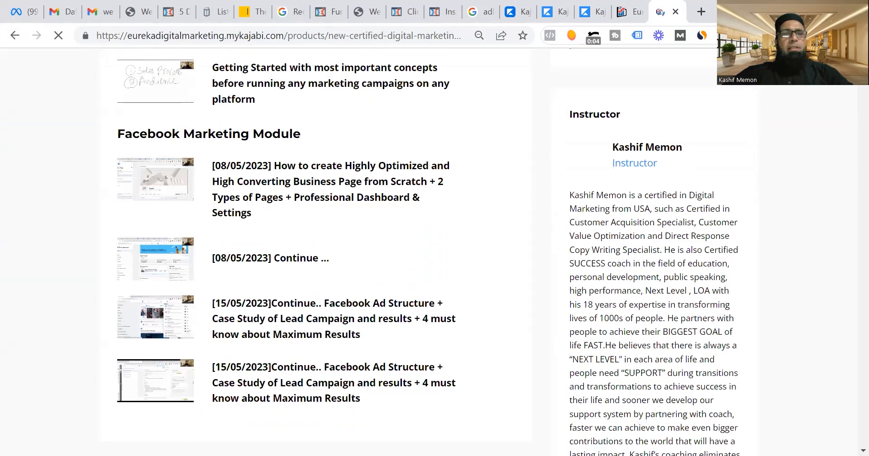
pyautogui.scroll(-1, 429, 254)
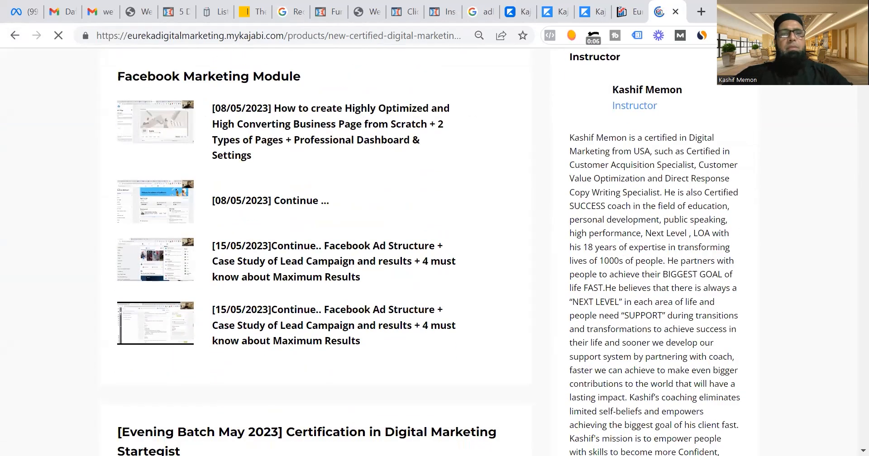
pyautogui.scroll(2, 429, 253)
pyautogui.scroll(4, 429, 253)
pyautogui.scroll(-5, 429, 253)
pyautogui.scroll(4, 429, 253)
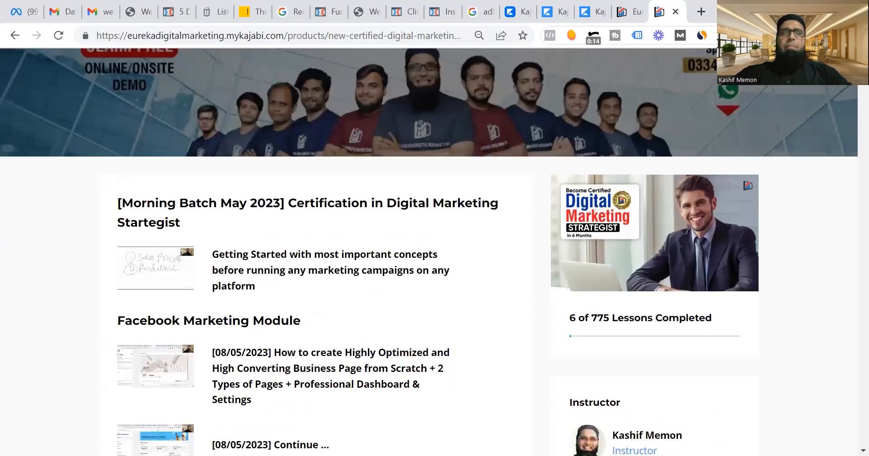
pyautogui.scroll(-8, 850, 105)
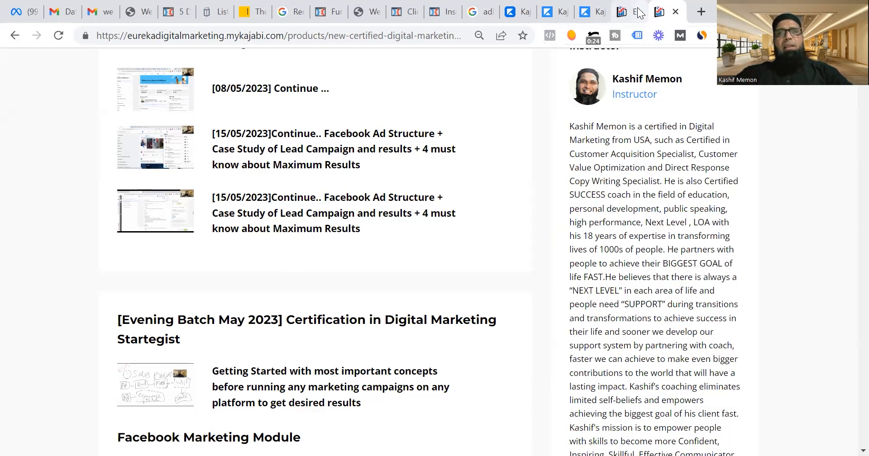
# Return to the Get Leads and Customers with Facebook course and view its May 2023 section.
pyautogui.click(627, 14)
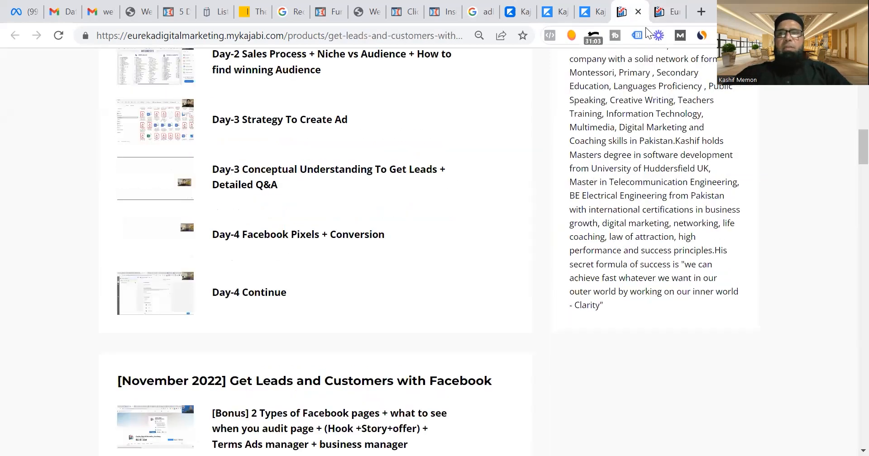
pyautogui.scroll(15, 850, 157)
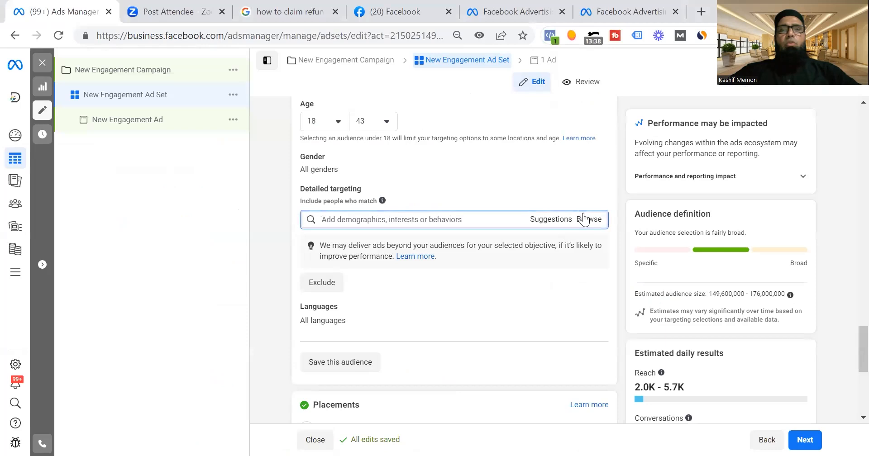
# Switch back to Ads Manager and search the detailed targeting options for "parent".
pyautogui.click(584, 219)
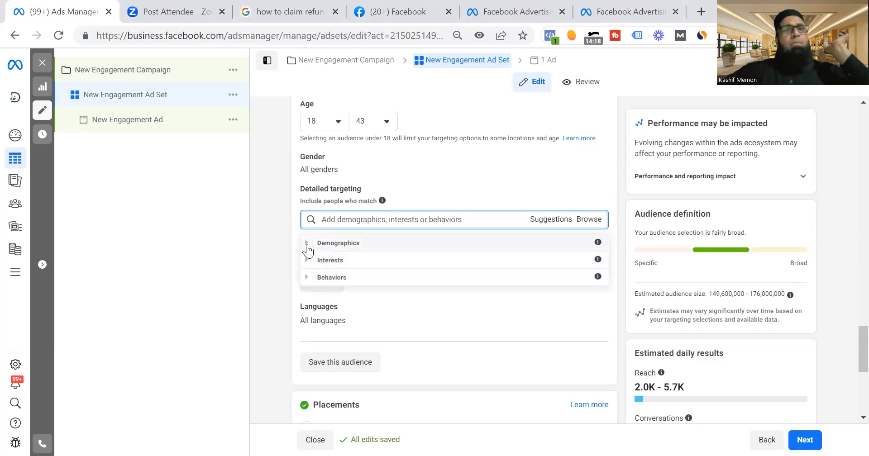
pyautogui.click(344, 220)
pyautogui.write('parent')
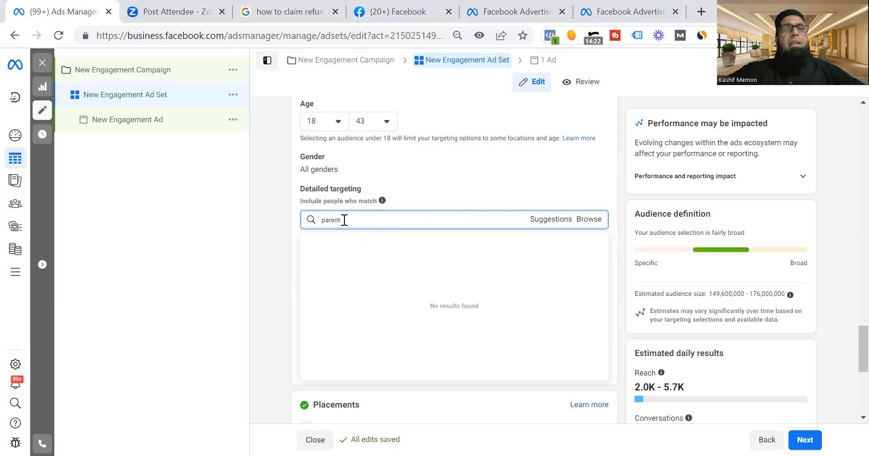
# Add Parents with preschoolers (03-05 years) and Parents with preteens (09-12 years) from the parents demographics to the detailed targeting.
pyautogui.click(588, 219)
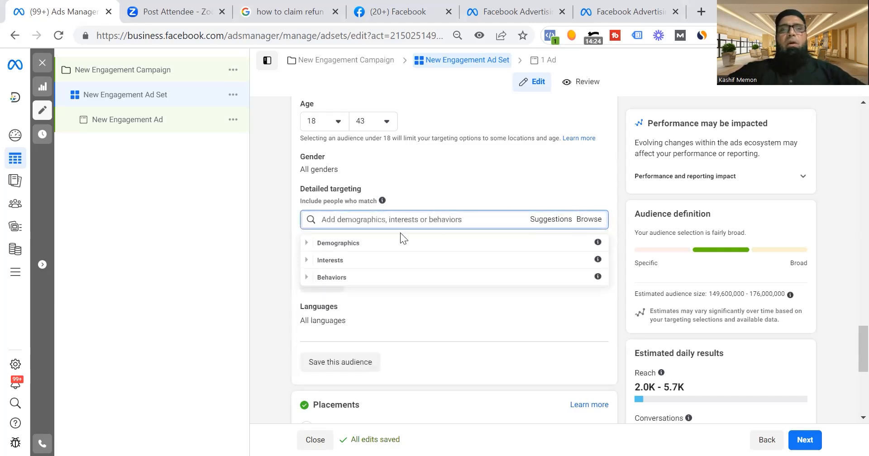
pyautogui.click(312, 243)
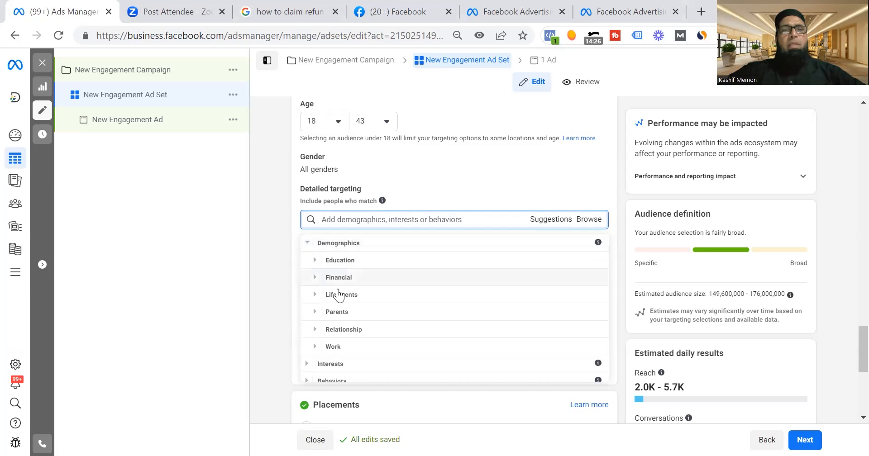
pyautogui.click(315, 312)
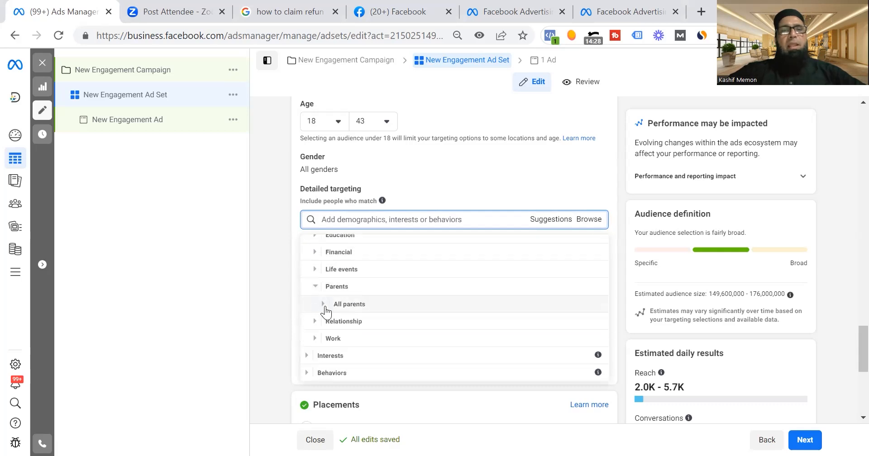
pyautogui.click(325, 307)
pyautogui.moveTo(326, 310)
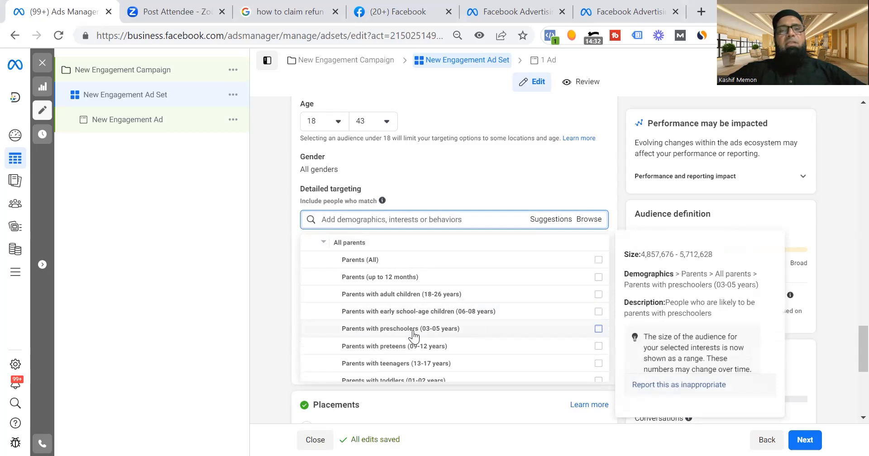
pyautogui.click(598, 331)
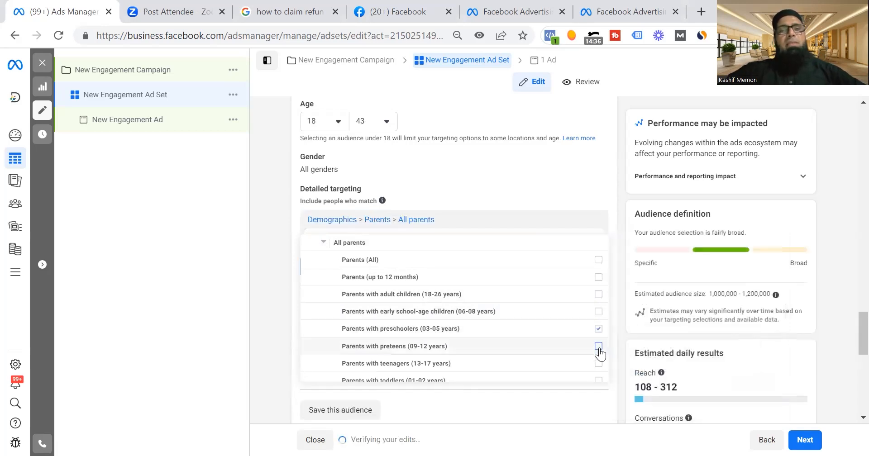
pyautogui.click(598, 347)
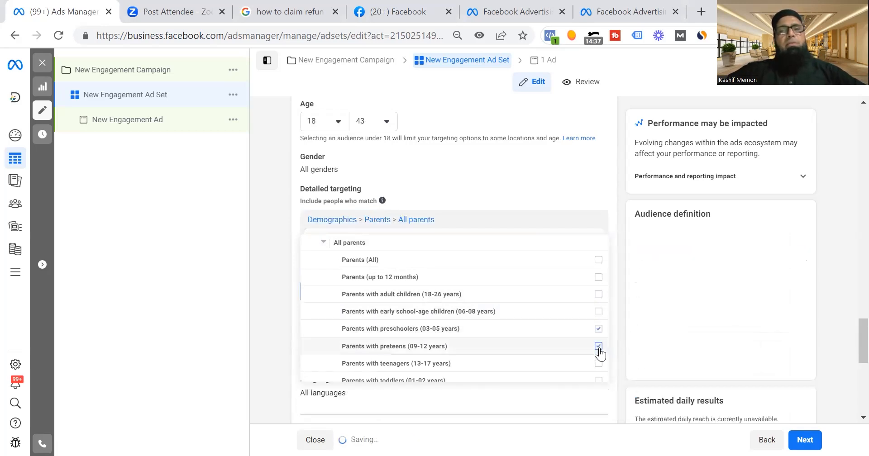
pyautogui.click(261, 249)
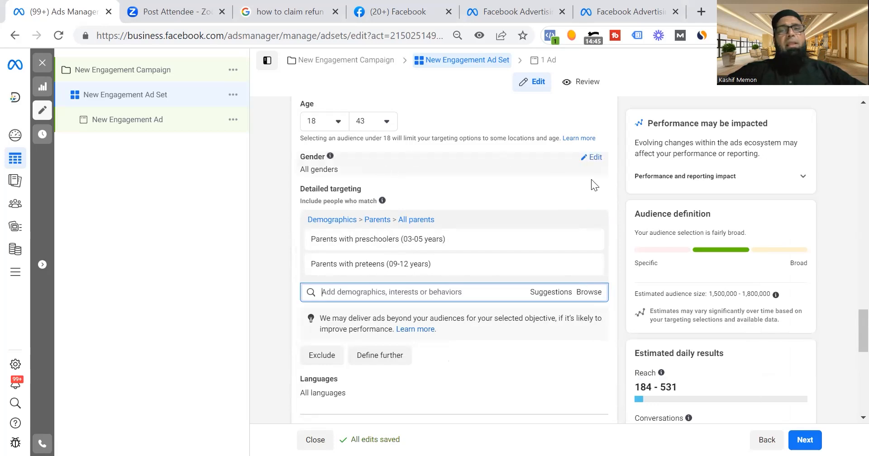
# Open the gender setting for editing and review the audience's location, age and detailed targeting settings.
pyautogui.click(593, 157)
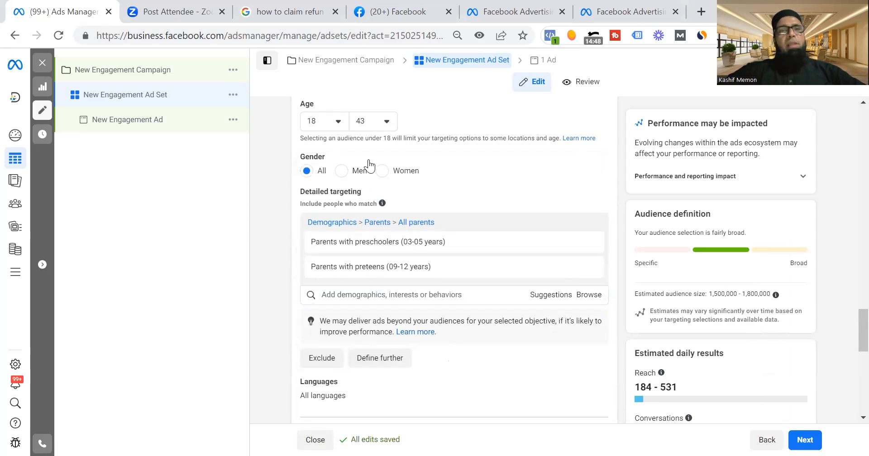
pyautogui.scroll(1, 850, 340)
pyautogui.scroll(4, 848, 337)
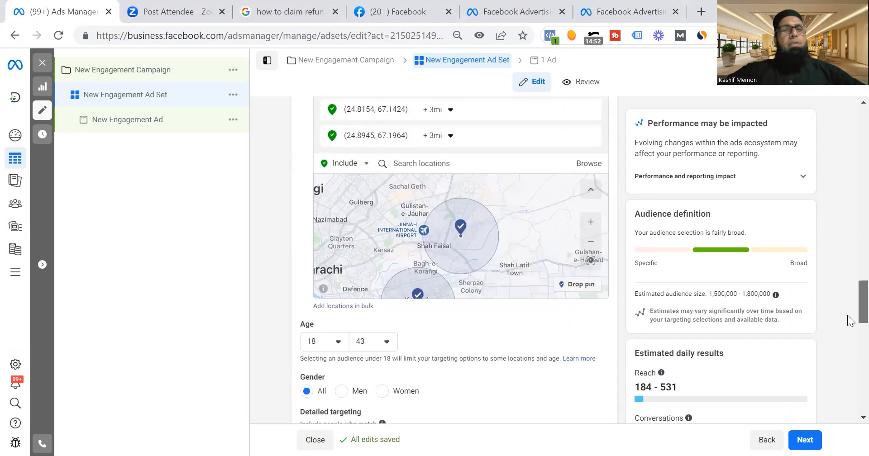
pyautogui.scroll(-5, 847, 317)
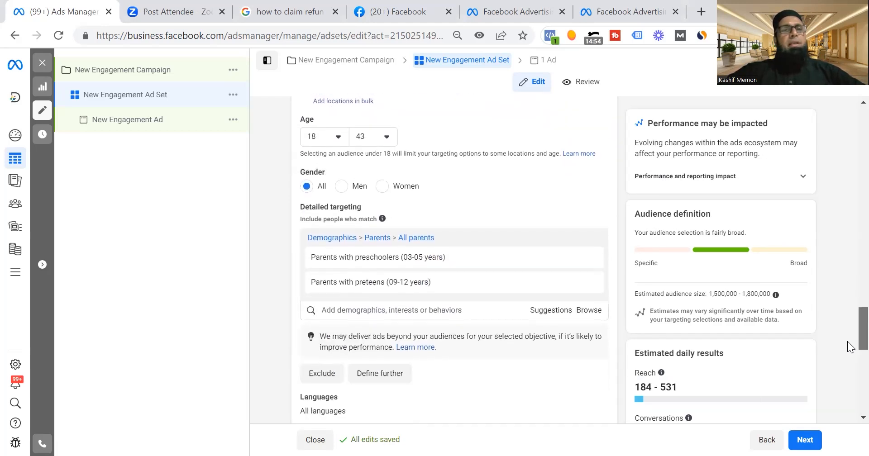
pyautogui.scroll(-1, 849, 347)
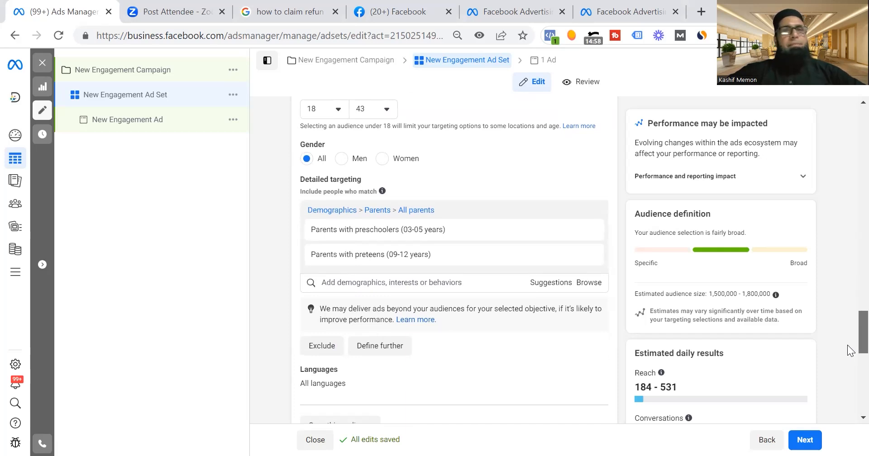
pyautogui.scroll(-1, 849, 350)
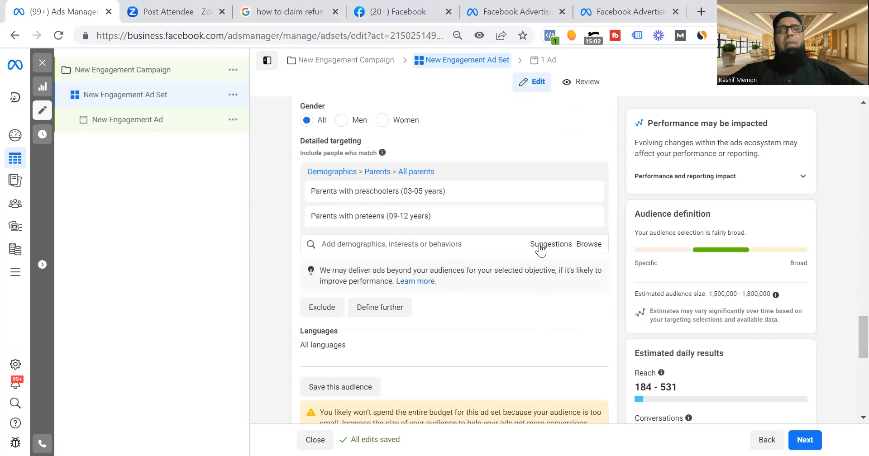
# Browse the interest categories in detailed targeting and search the options for "education".
pyautogui.click(588, 245)
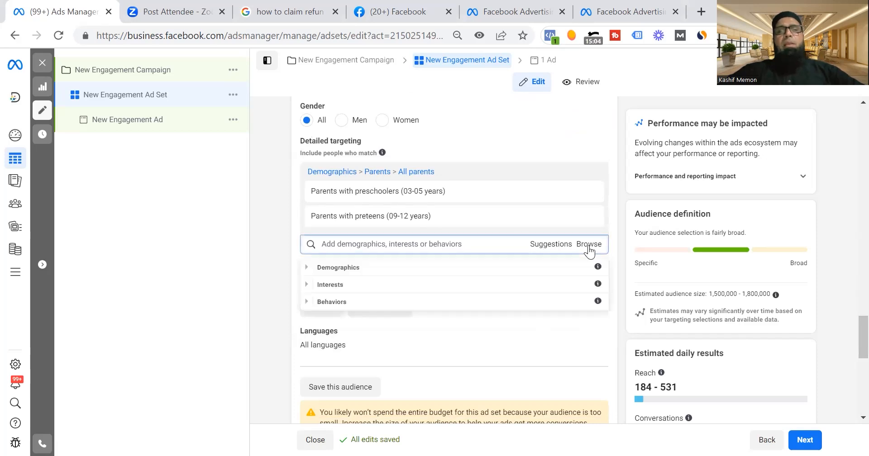
pyautogui.click(306, 285)
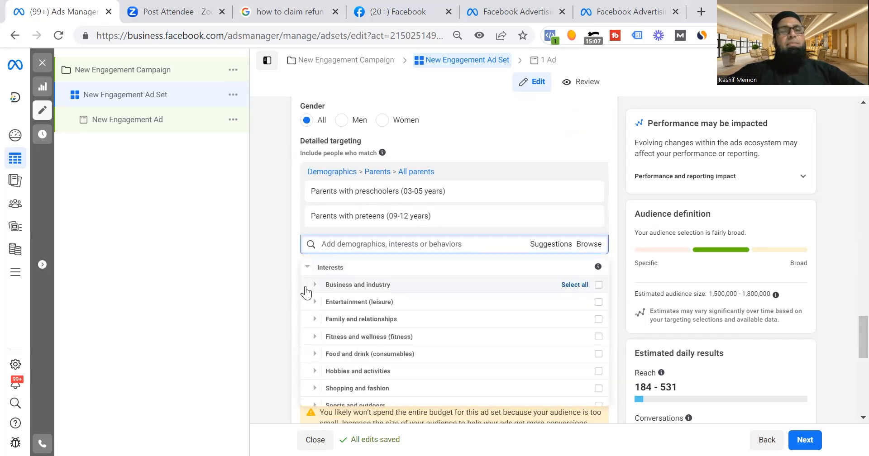
pyautogui.click(357, 245)
pyautogui.write('education')
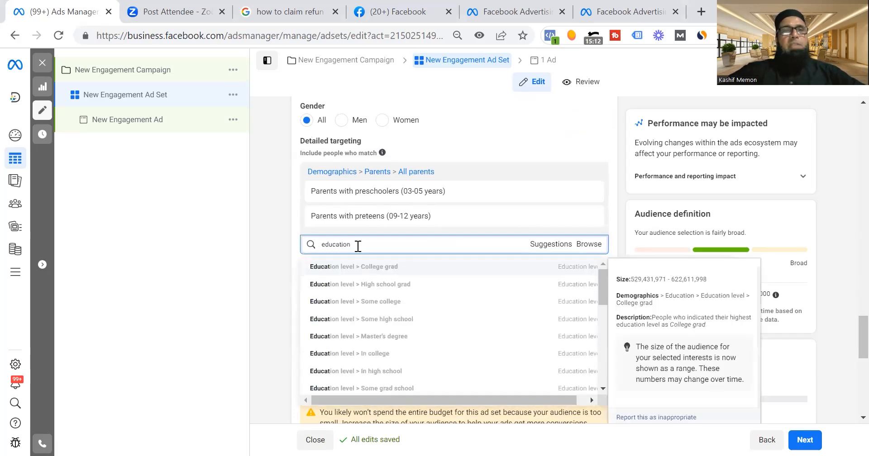
# Search detailed targeting for "school" and add the School (education) interest to the audience.
pyautogui.press('BackSpace')
pyautogui.press('BackSpace')
pyautogui.press('BackSpace')
pyautogui.press('BackSpace')
pyautogui.press('BackSpace')
pyautogui.write('s')
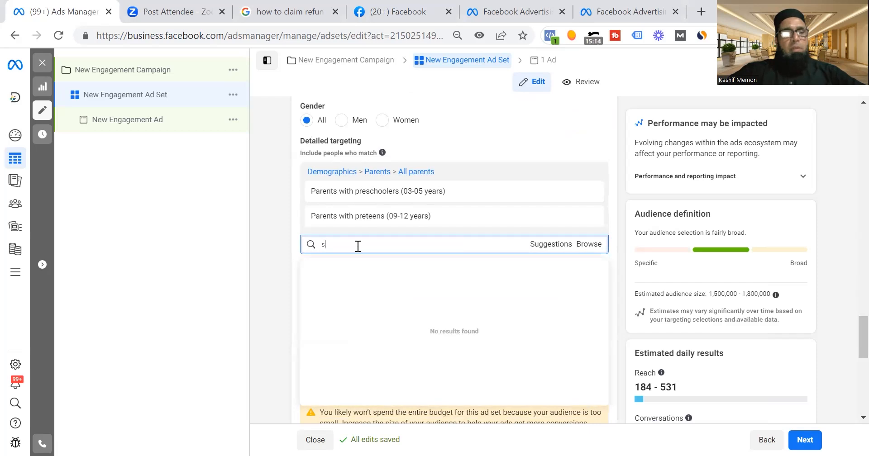
pyautogui.write('chool')
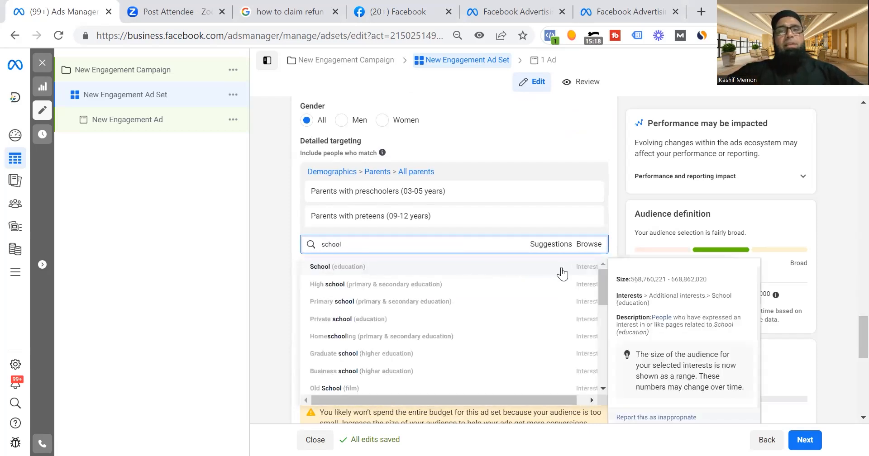
pyautogui.click(343, 269)
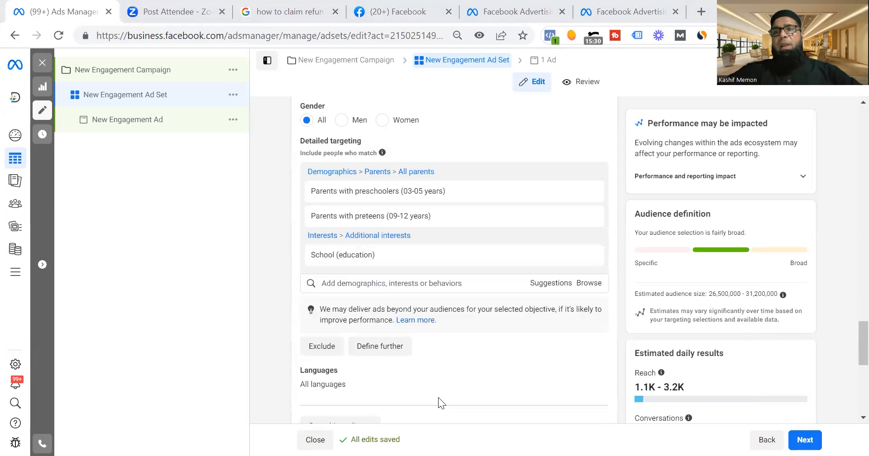
# Switch to the Facebook targeting infographic PDF in Acrobat Reader and review its Demographics and Connections sections.
pyautogui.hotkey('alt', 'Tab')
pyautogui.moveTo(693, 265); pyautogui.dragTo(687, 113)
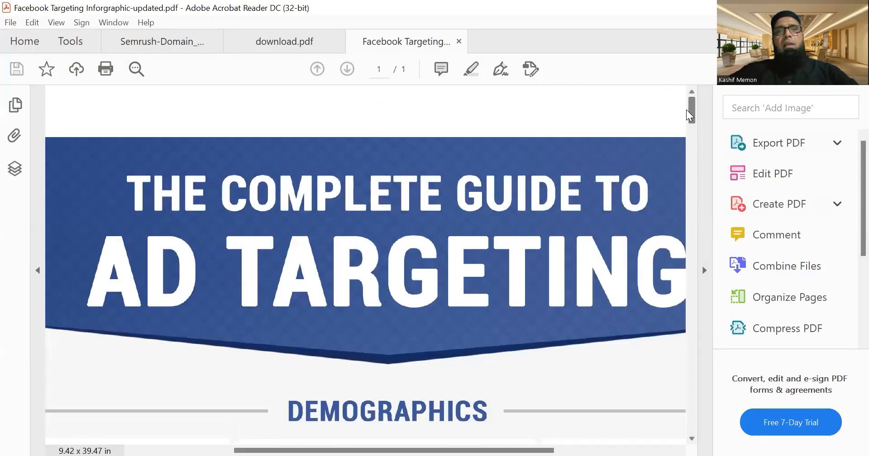
pyautogui.hotkey('ctrl', '-')
pyautogui.scroll(-2, 687, 113)
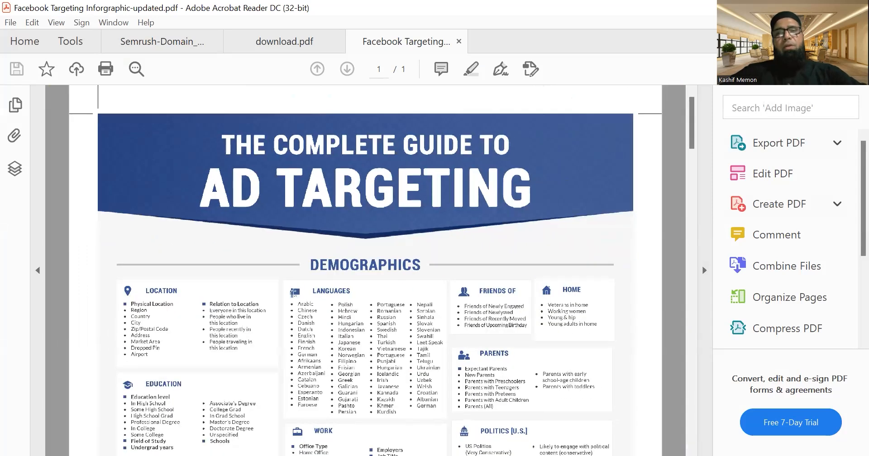
pyautogui.scroll(3, 687, 113)
pyautogui.scroll(-2, 687, 114)
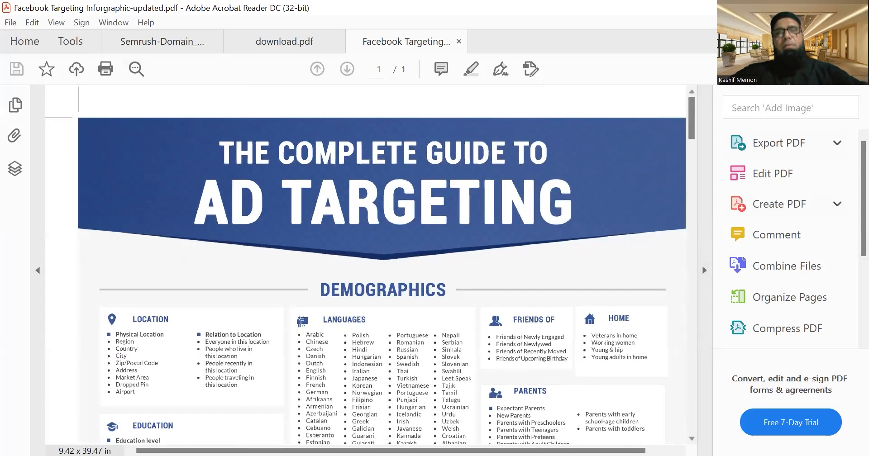
pyautogui.scroll(-2, 687, 114)
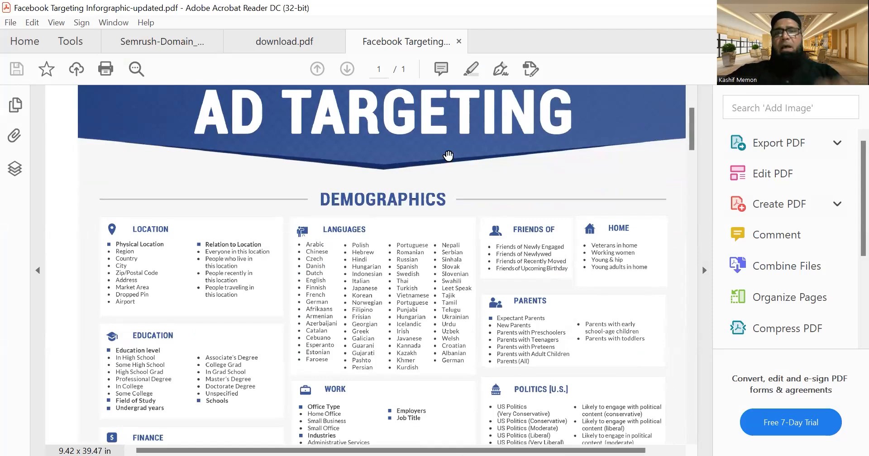
pyautogui.moveTo(691, 124); pyautogui.dragTo(692, 134)
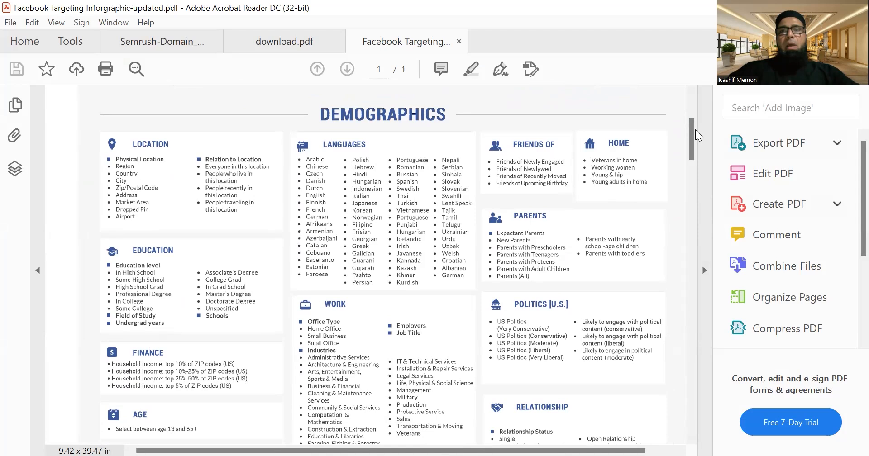
pyautogui.moveTo(692, 127); pyautogui.dragTo(695, 161)
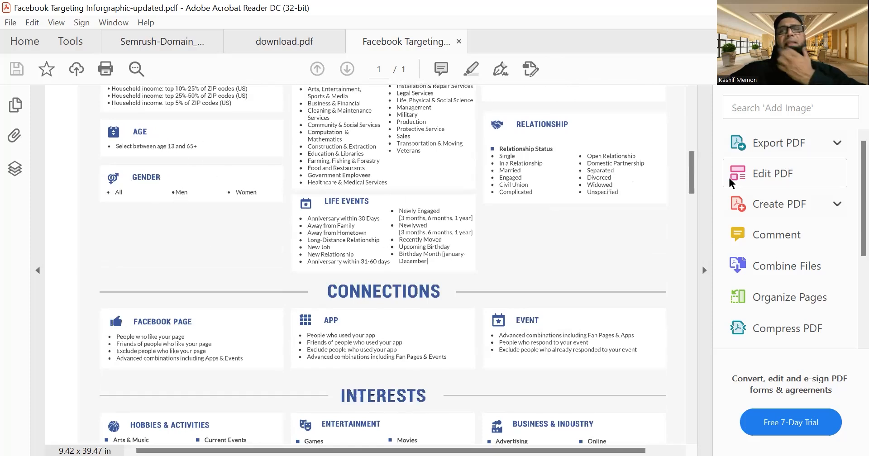
# Examine the Hobbies & Activities, Entertainment and Business & Industry lists in the infographic's Interests section.
pyautogui.moveTo(691, 168); pyautogui.dragTo(692, 203)
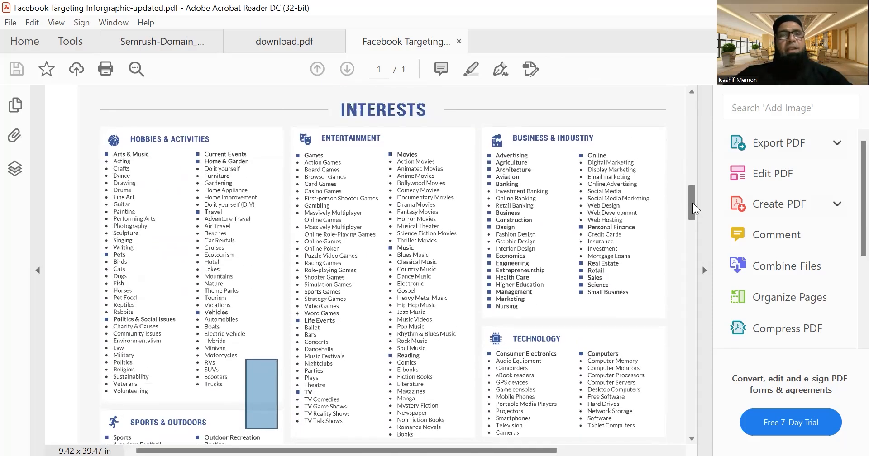
pyautogui.scroll(3, 693, 203)
pyautogui.hscroll(-3, 693, 203)
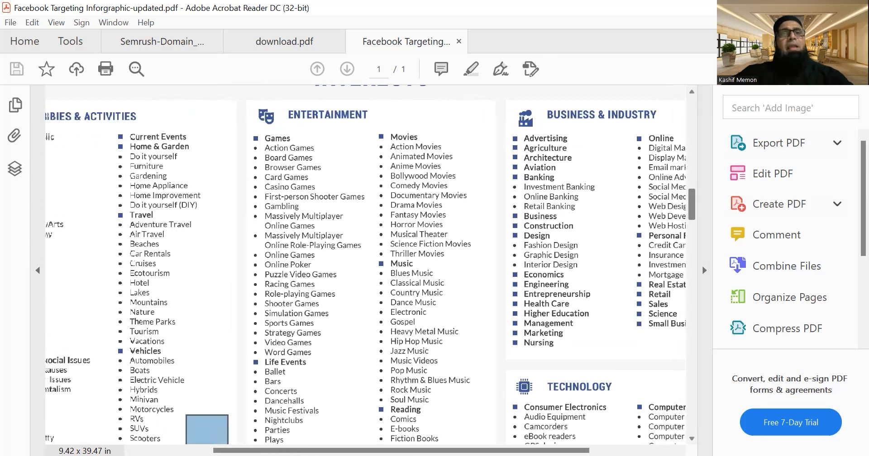
pyautogui.hscroll(-1, 689, 207)
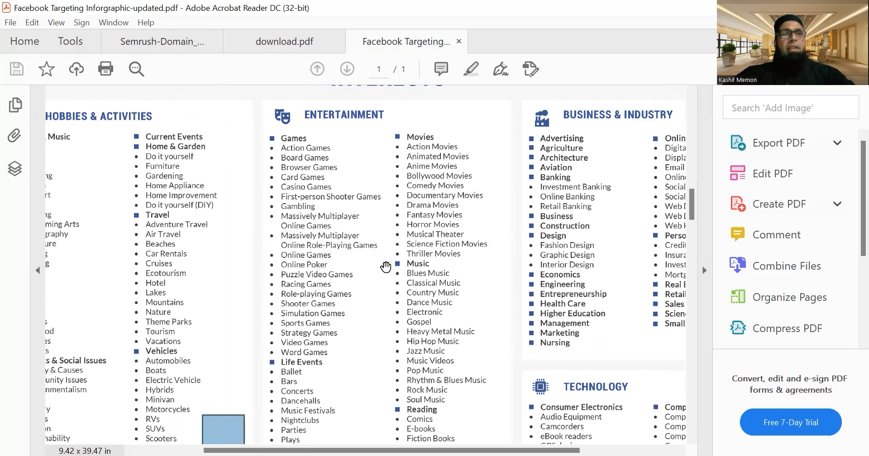
pyautogui.hscroll(-5, 386, 268)
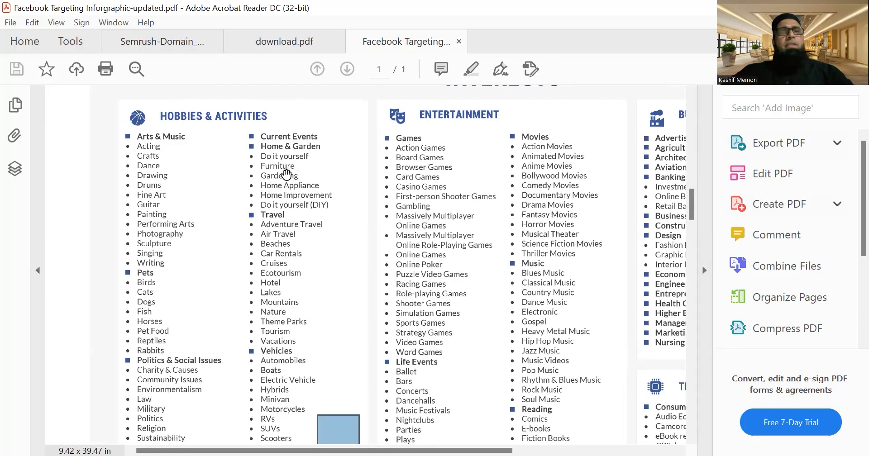
pyautogui.hscroll(3, 506, 258)
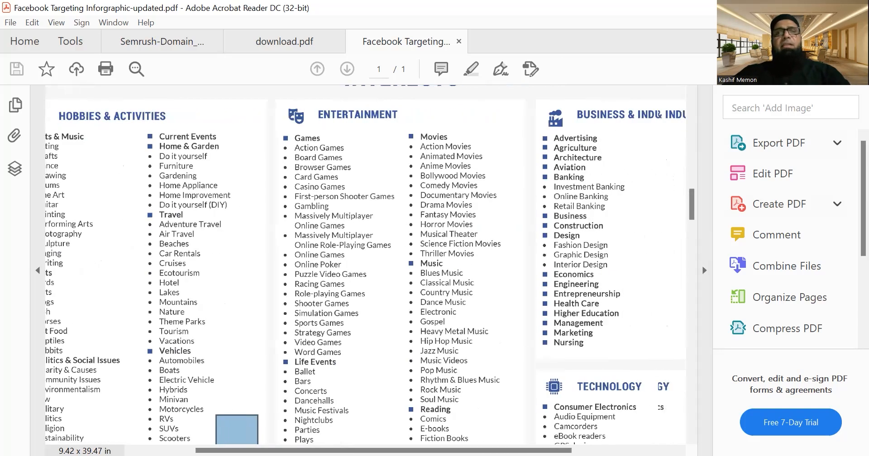
pyautogui.hscroll(3, 416, 168)
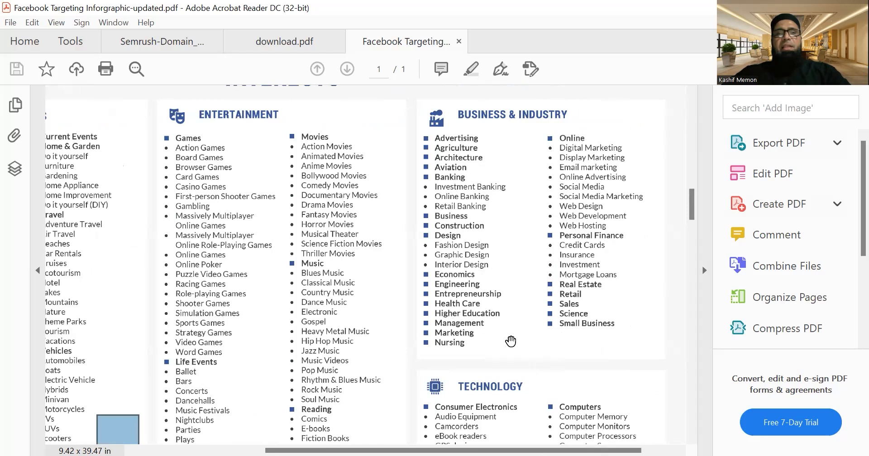
# Review the Technology, Shopping & Fashion, Food & Drink and Family & Relationships interests down to Custom Audiences.
pyautogui.scroll(-4, 511, 341)
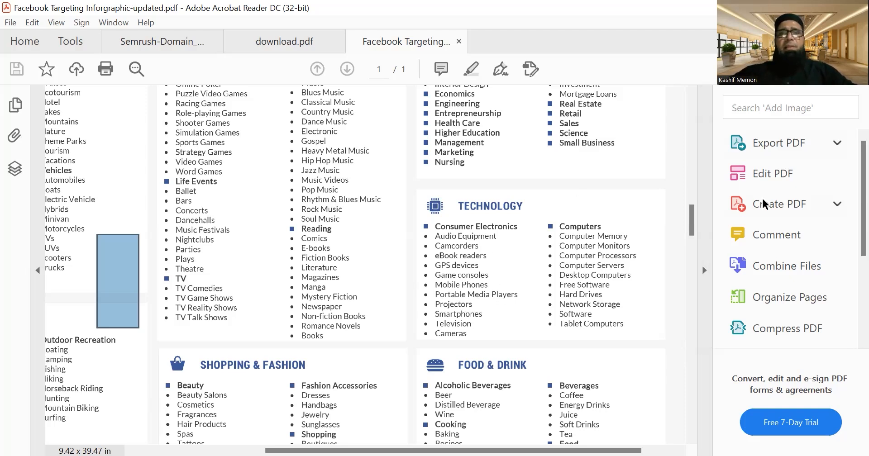
pyautogui.moveTo(692, 223); pyautogui.dragTo(693, 232)
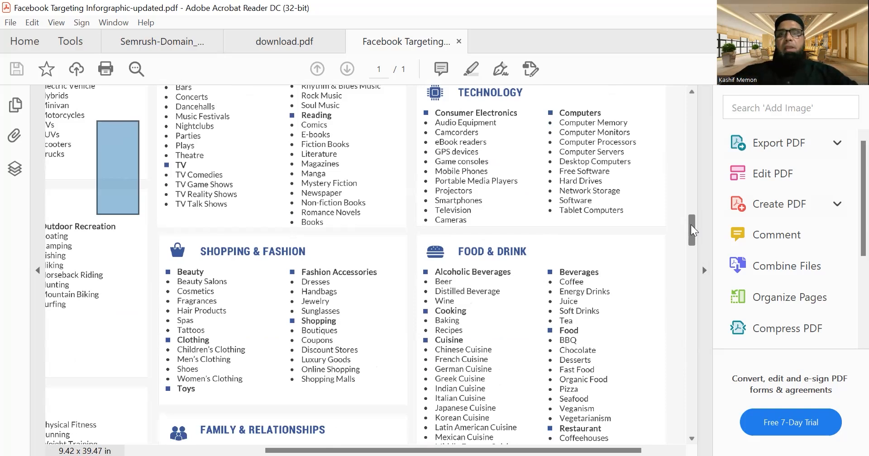
pyautogui.moveTo(692, 232); pyautogui.dragTo(692, 246)
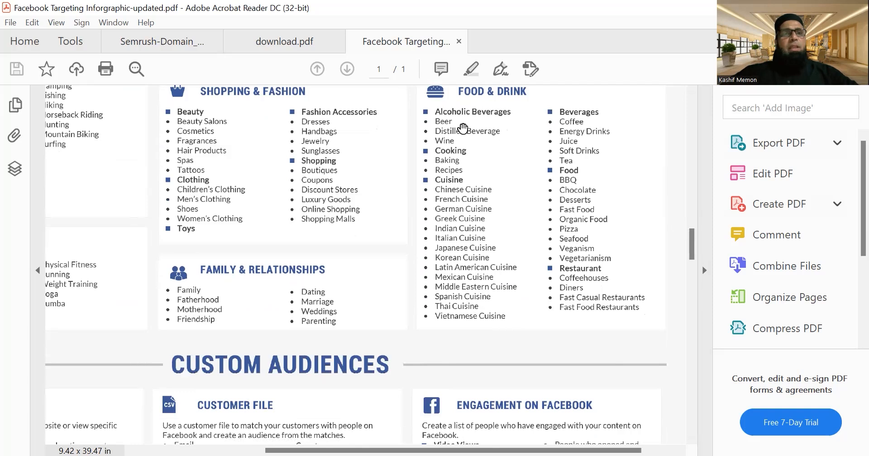
pyautogui.moveTo(256, 224); pyautogui.dragTo(566, 225)
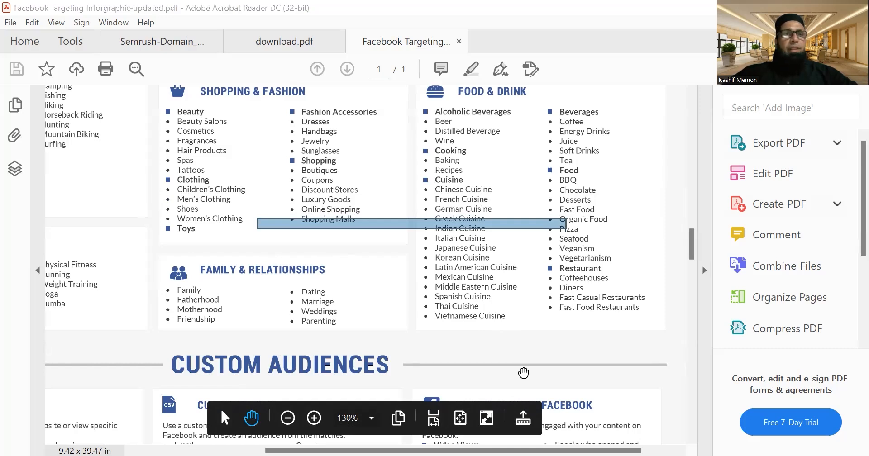
# Switch back to Ads Manager and open the New Engagement Ad at its ad creative settings.
pyautogui.hotkey('alt', 'Tab')
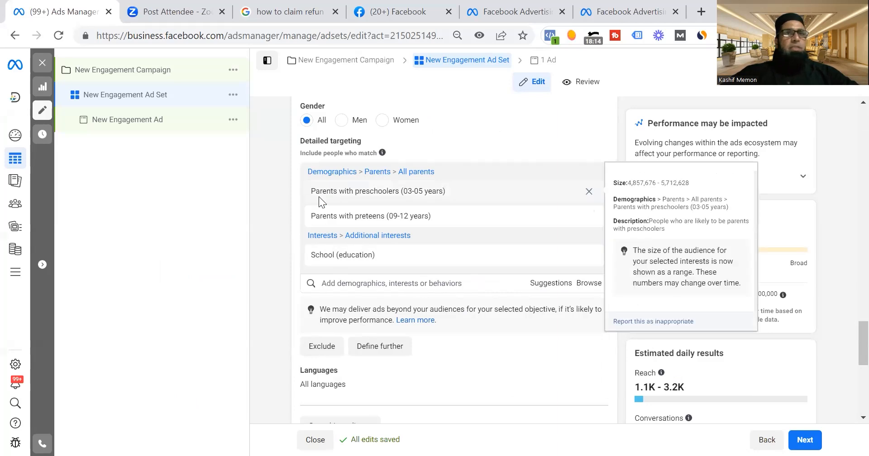
pyautogui.moveTo(855, 355); pyautogui.dragTo(851, 237)
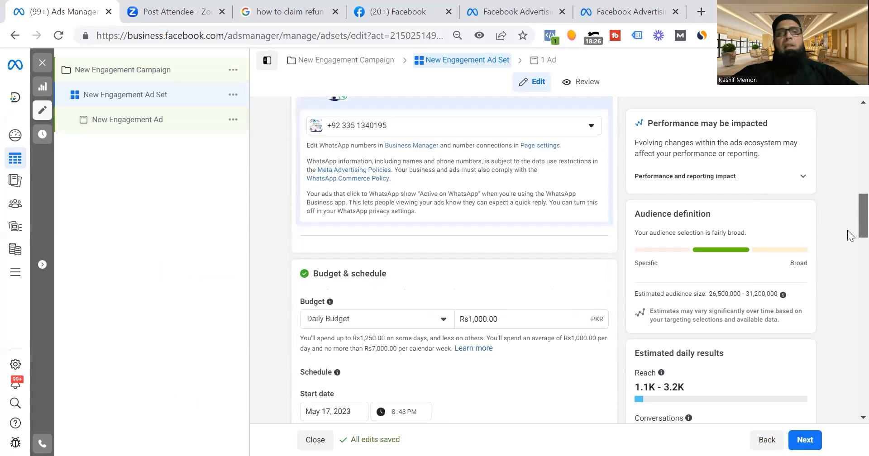
pyautogui.click(141, 124)
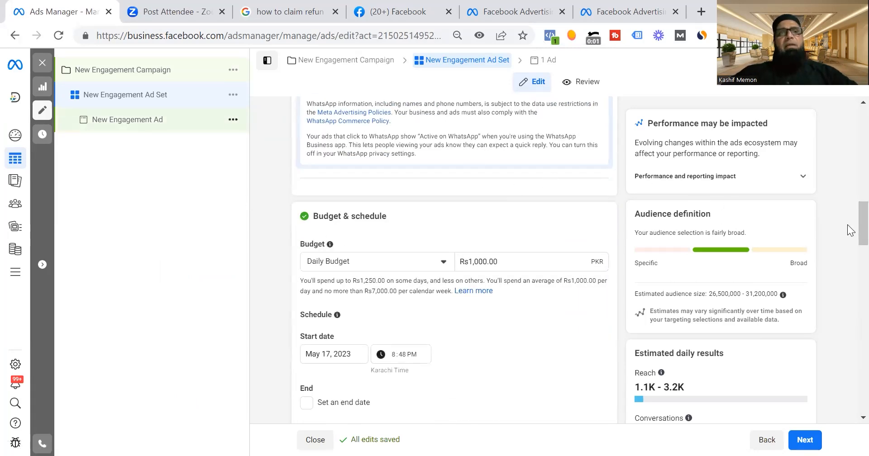
pyautogui.moveTo(848, 199); pyautogui.dragTo(848, 226)
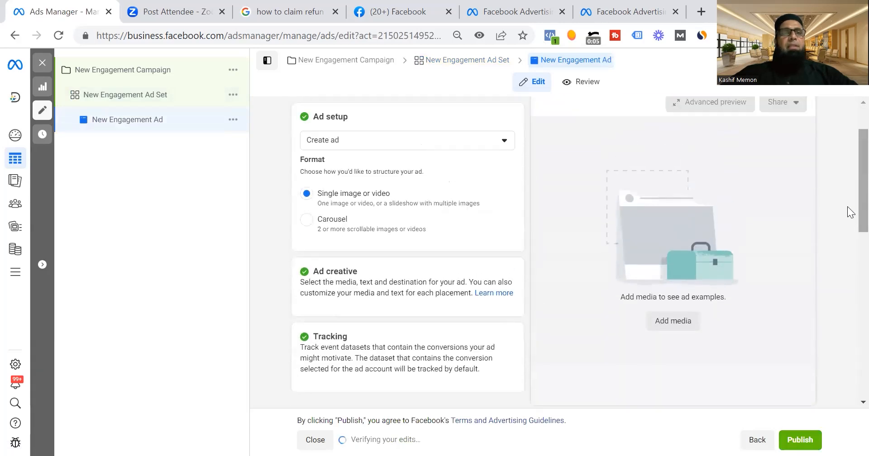
pyautogui.scroll(-1, 851, 256)
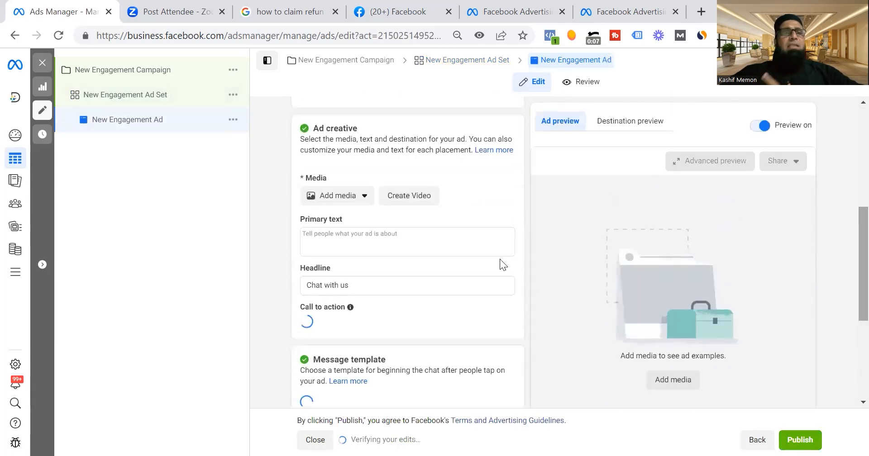
# Add the 960 × 960 Pingu's English School image from the account images as the ad's media with all optimizations on.
pyautogui.click(358, 201)
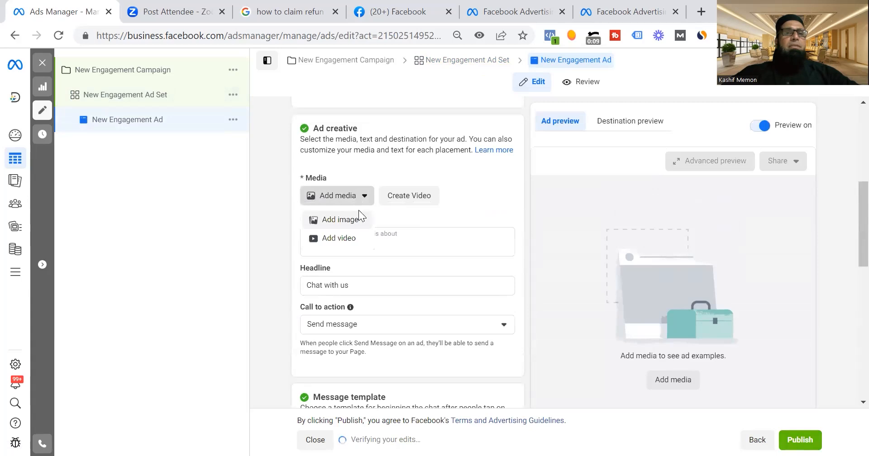
pyautogui.click(353, 219)
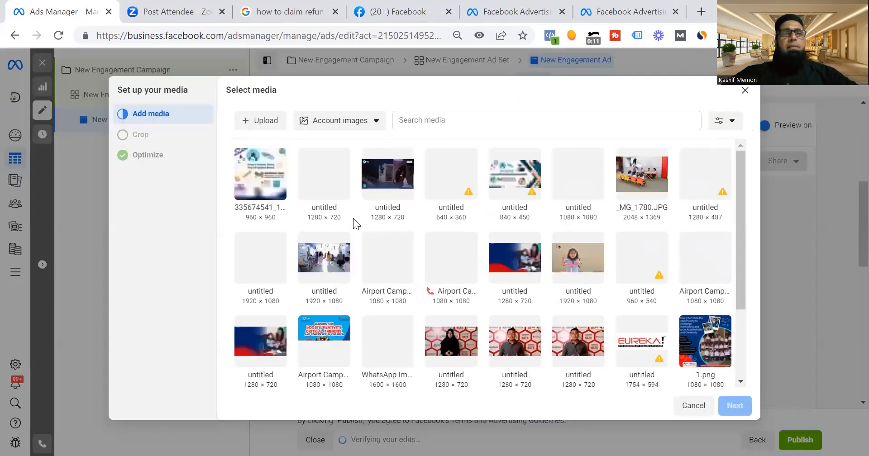
pyautogui.click(259, 183)
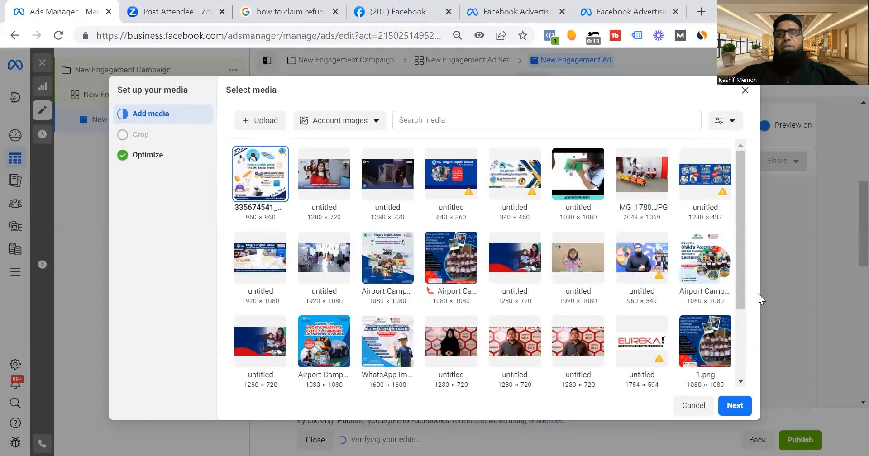
pyautogui.click(731, 407)
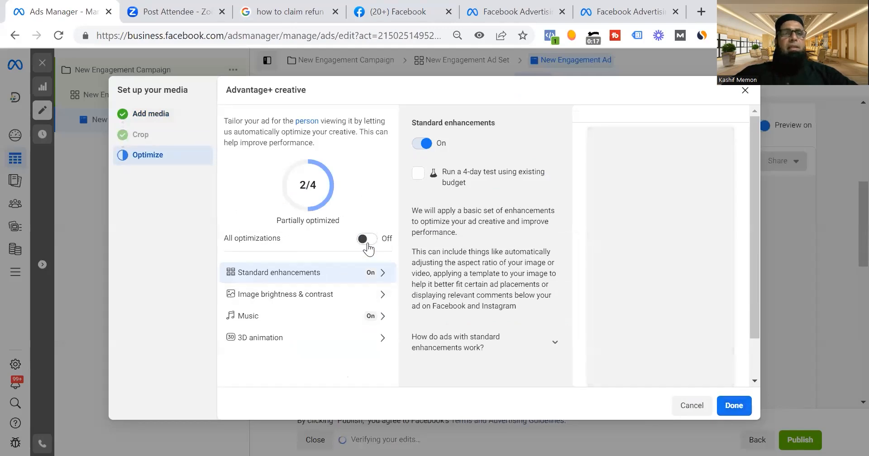
pyautogui.click(367, 238)
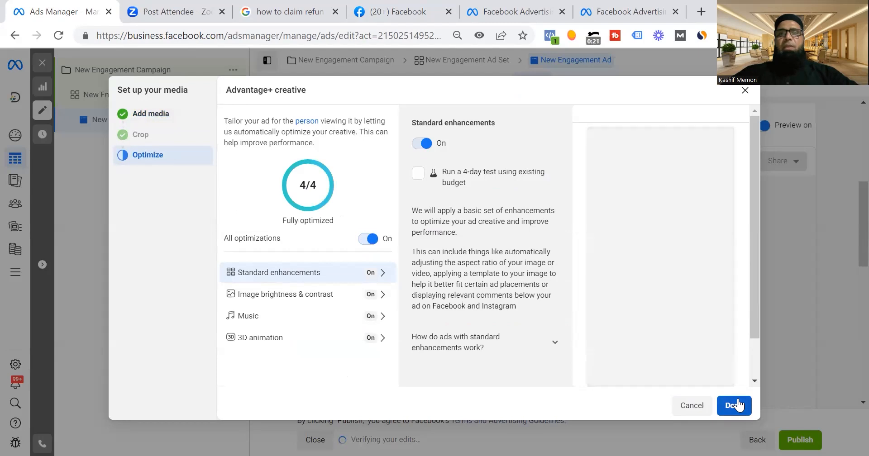
pyautogui.click(734, 405)
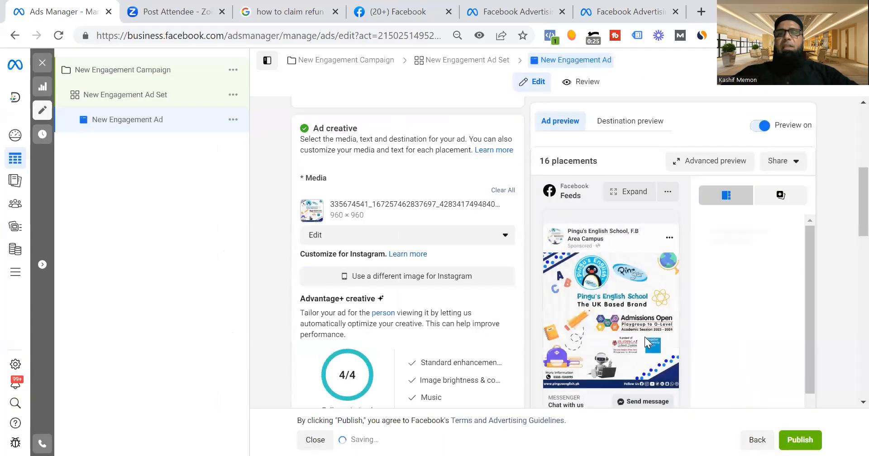
# Open the New Engagement Ad Set and deselect Messenger and Instagram so WhatsApp is the only messaging destination.
pyautogui.click(132, 97)
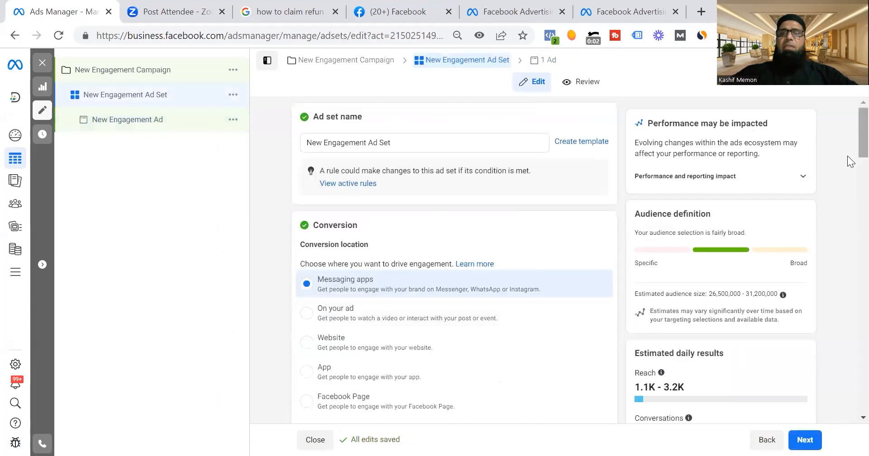
pyautogui.scroll(-6, 850, 173)
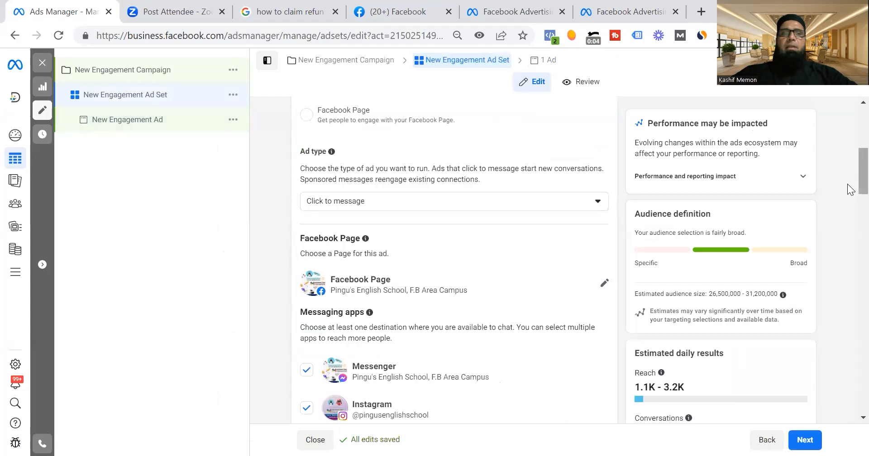
pyautogui.moveTo(860, 174); pyautogui.dragTo(848, 205)
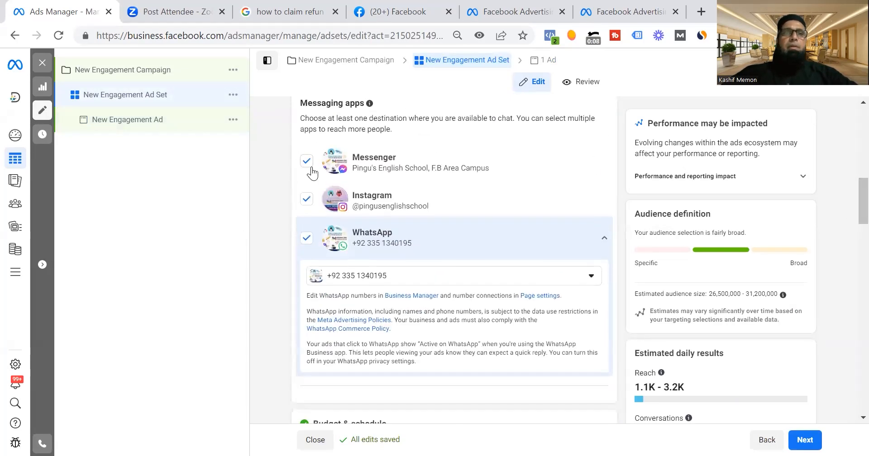
pyautogui.click(306, 200)
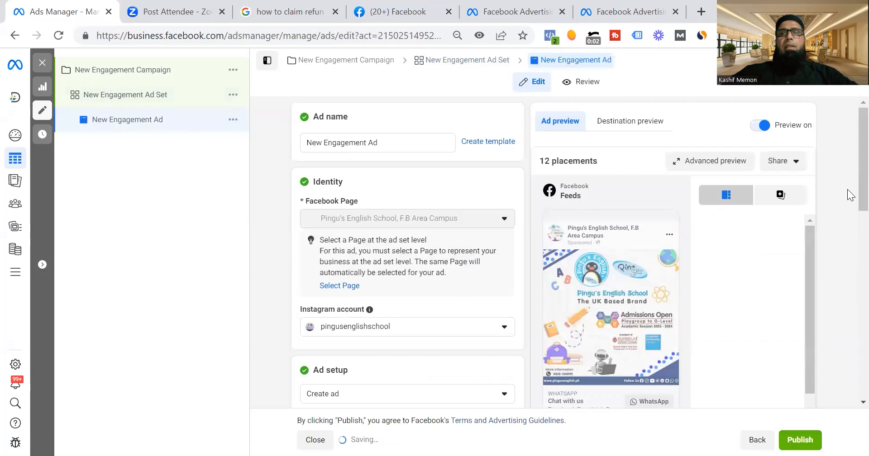
# Return to the New Engagement Ad and enter "Copywriting" as the ad's primary text.
pyautogui.scroll(-8, 849, 272)
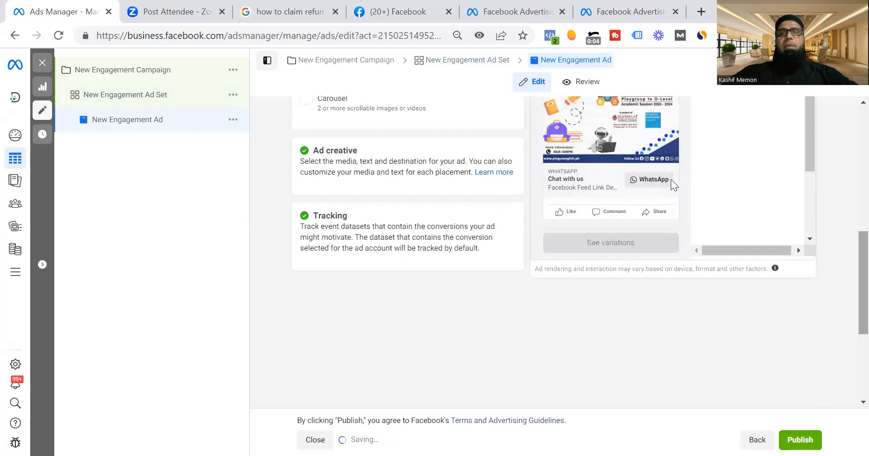
pyautogui.moveTo(847, 280)
pyautogui.mouseDown()
pyautogui.moveTo(847, 236)
pyautogui.moveTo(847, 269)
pyautogui.mouseUp()
pyautogui.scroll(-2, 847, 270)
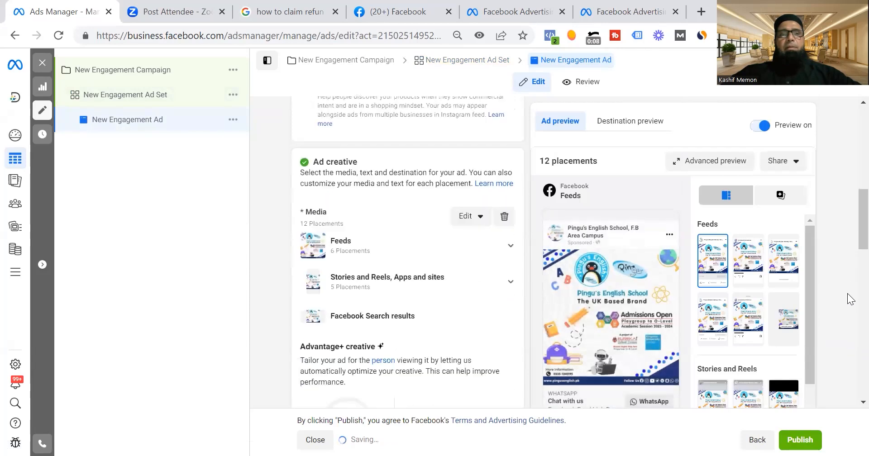
pyautogui.scroll(4, 847, 265)
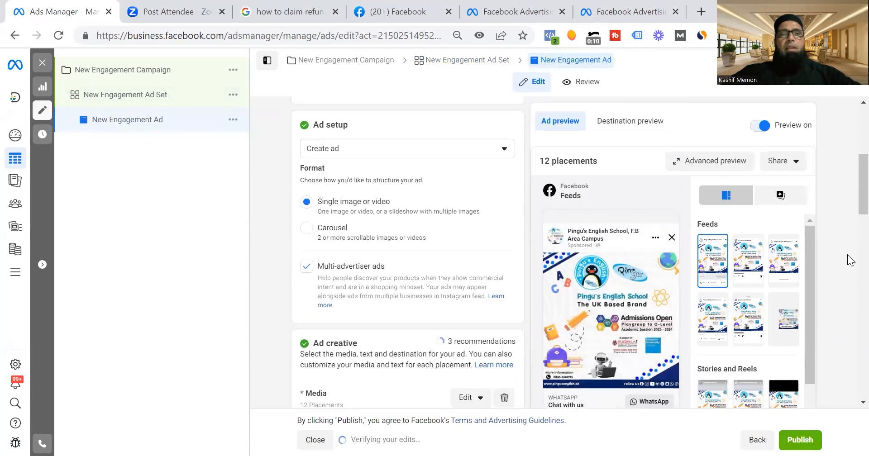
pyautogui.scroll(-8, 847, 261)
pyautogui.scroll(-3, 851, 343)
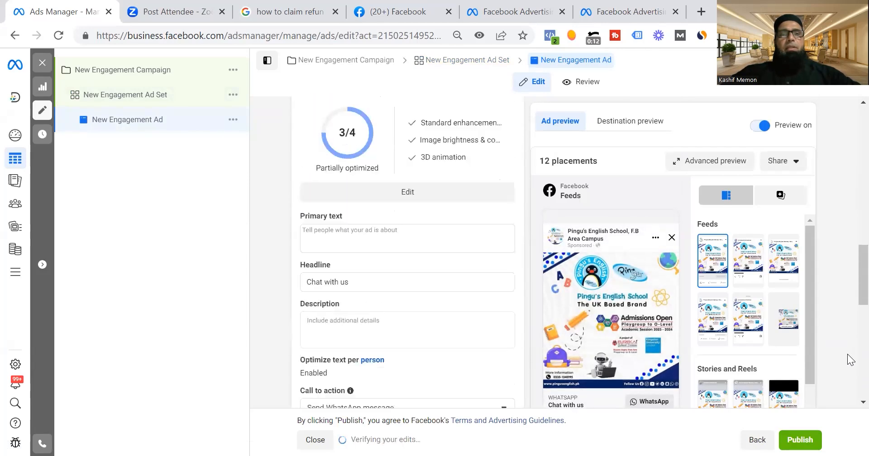
pyautogui.click(393, 173)
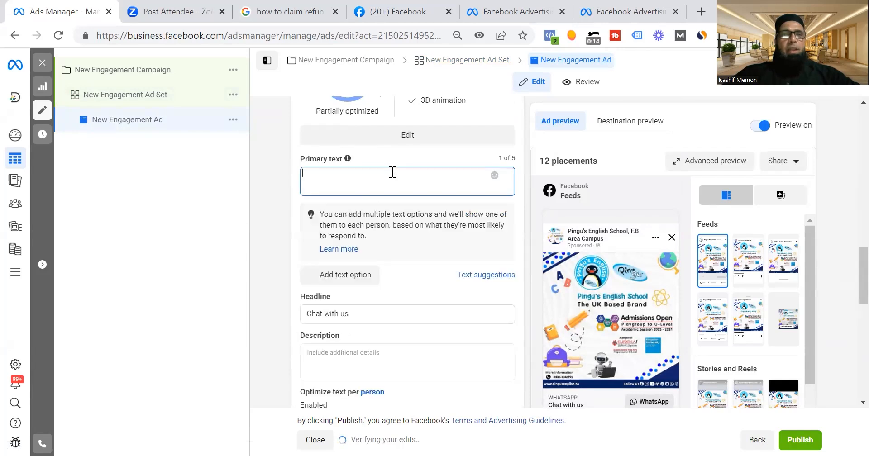
pyautogui.write('Copywriting')
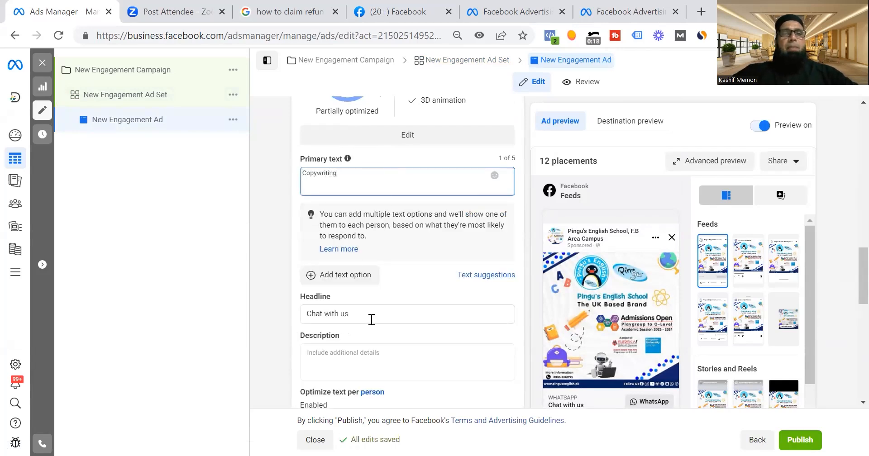
# Replace the default headline with "Visit Campus and Get Free Advise from Principal".
pyautogui.moveTo(370, 319); pyautogui.dragTo(246, 324)
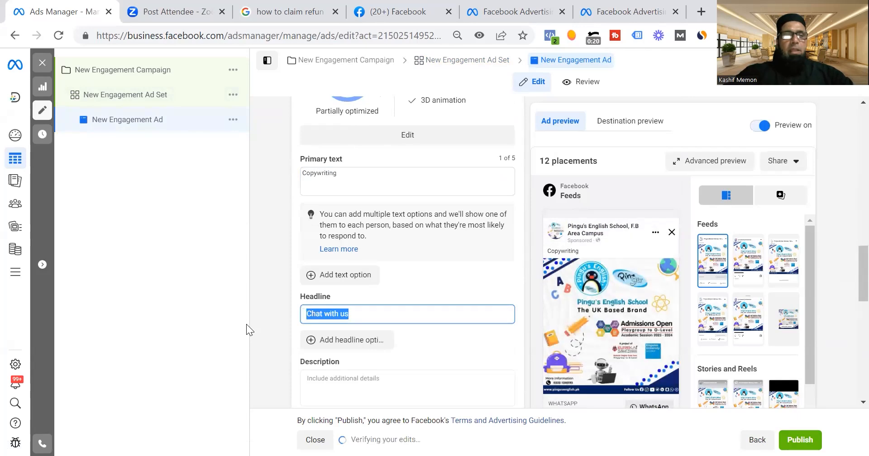
pyautogui.write('Talk to')
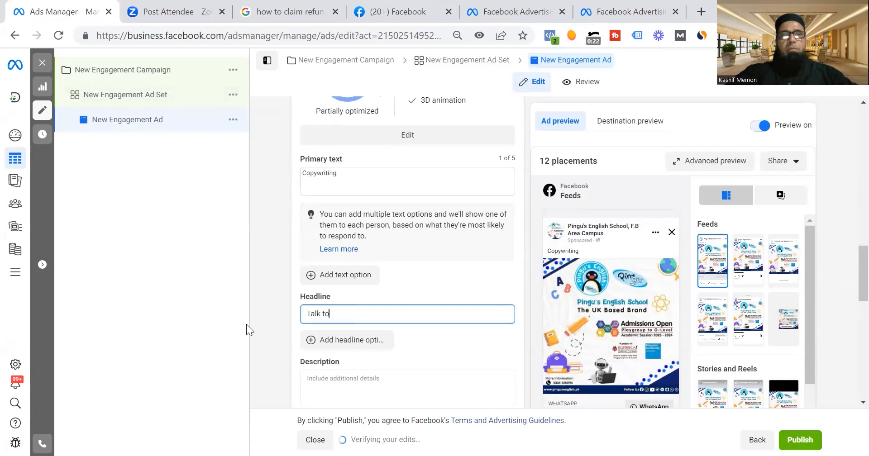
pyautogui.press('BackSpace')
pyautogui.press('BackSpace')
pyautogui.press('BackSpace')
pyautogui.press('BackSpace')
pyautogui.press('BackSpace')
pyautogui.press('BackSpace')
pyautogui.press('BackSpace')
pyautogui.write('Visit')
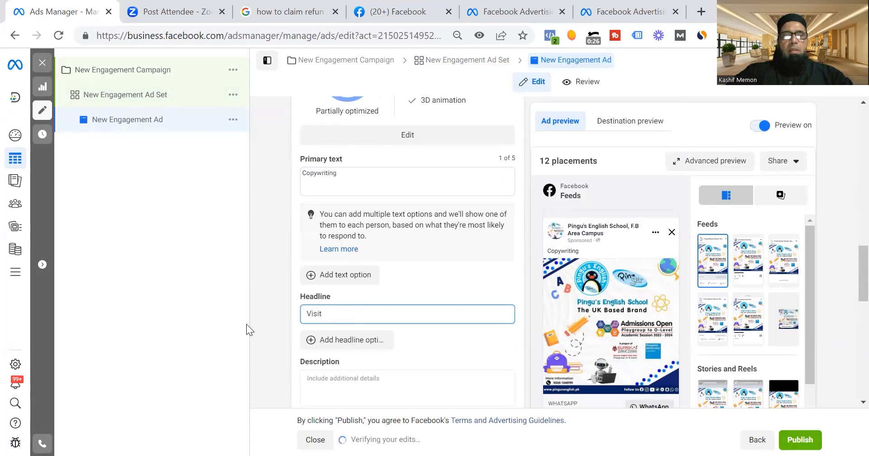
pyautogui.write(' Campu')
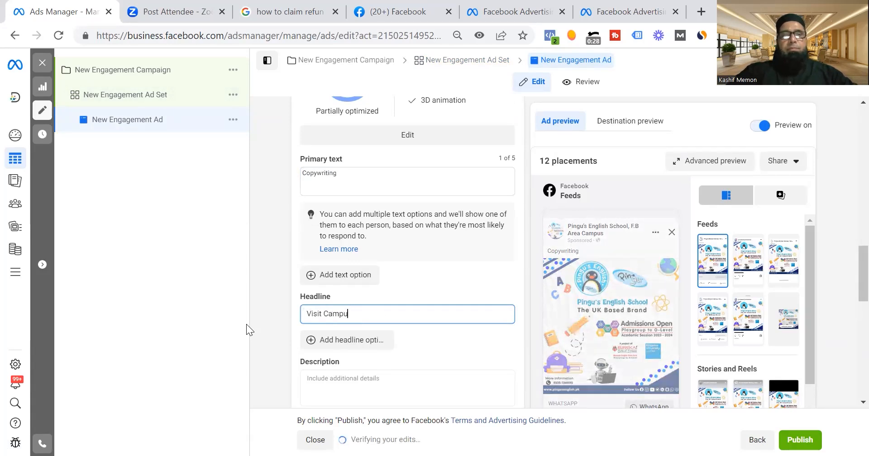
pyautogui.write('s and')
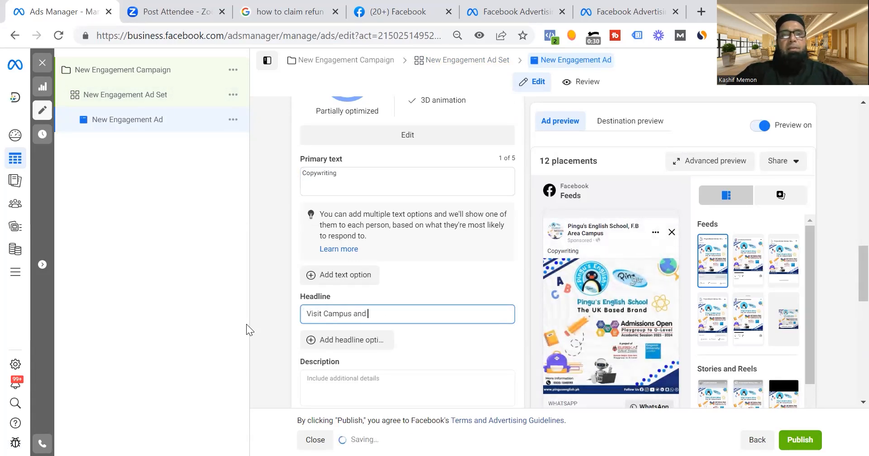
pyautogui.write(' Get Free')
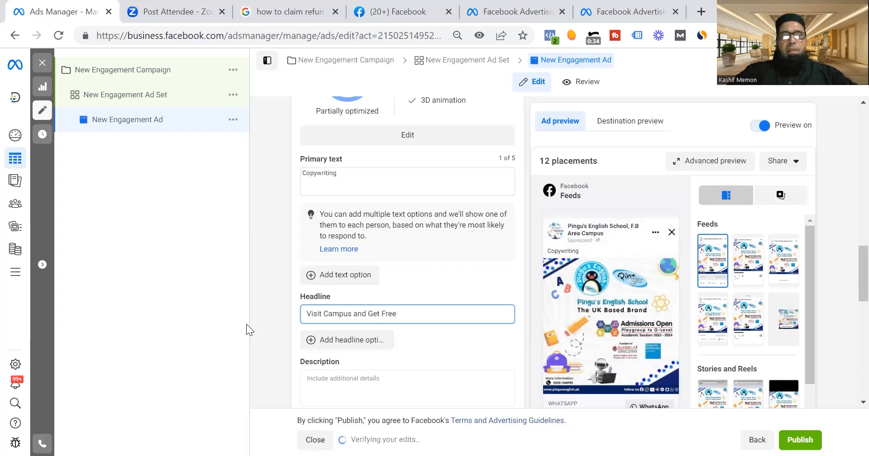
pyautogui.write(' Advise from ')
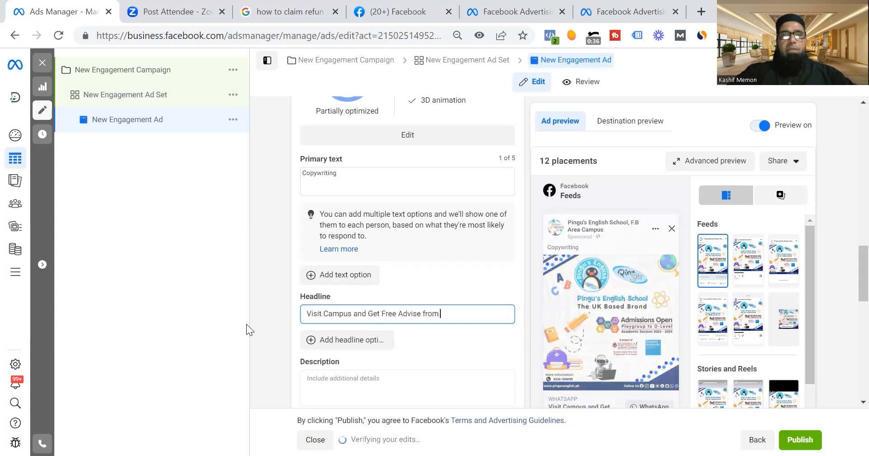
pyautogui.write('Princi')
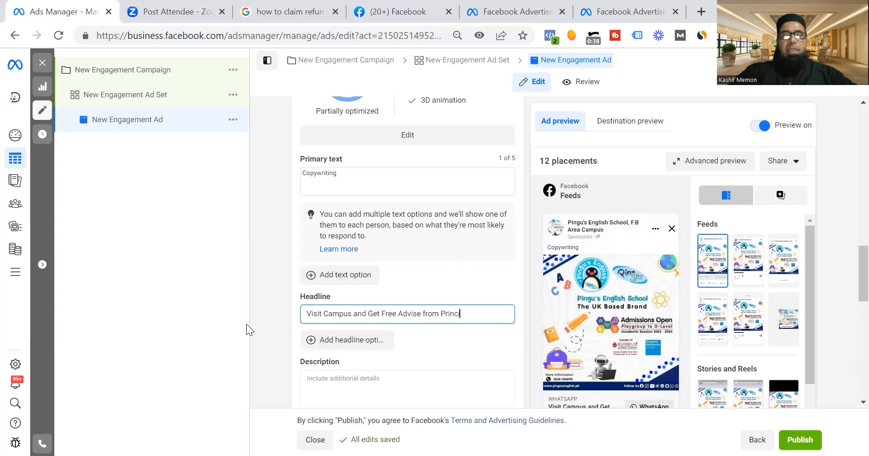
pyautogui.write('pal')
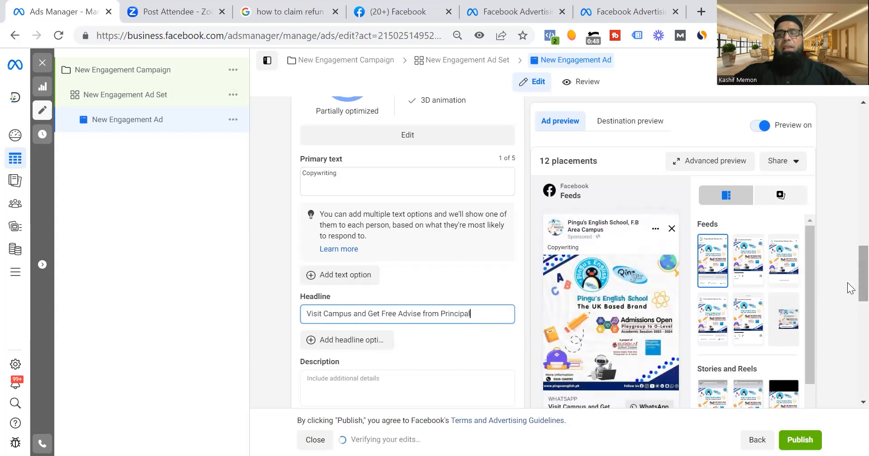
# Change the ad's headline to "Get Before Sold Out-Starting from Rs. 2000" and check it in the feed preview.
pyautogui.scroll(-3, 850, 325)
pyautogui.scroll(-4, 850, 326)
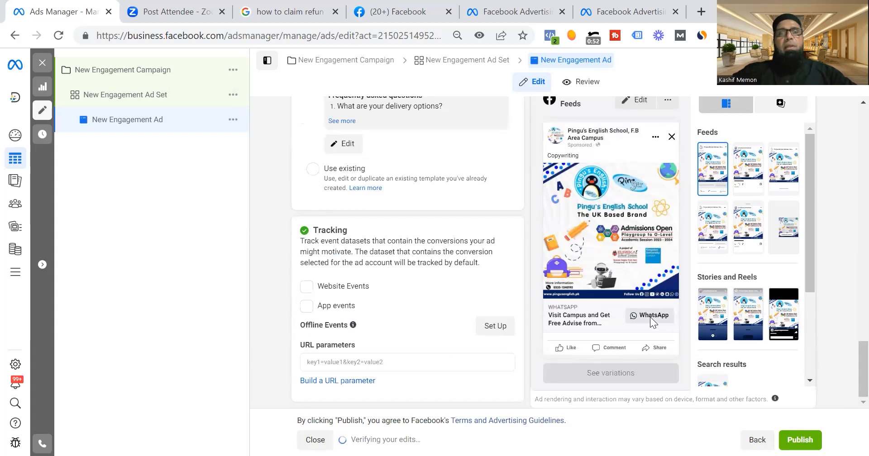
pyautogui.scroll(3, 851, 339)
pyautogui.scroll(6, 850, 338)
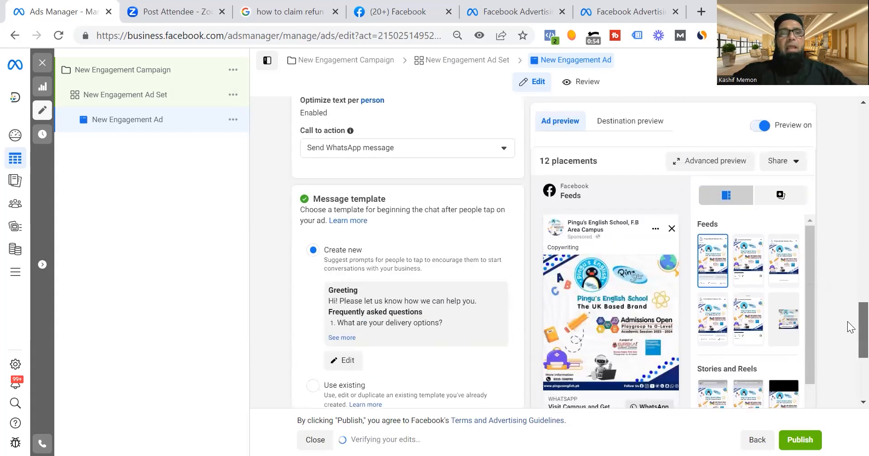
pyautogui.scroll(-9, 850, 353)
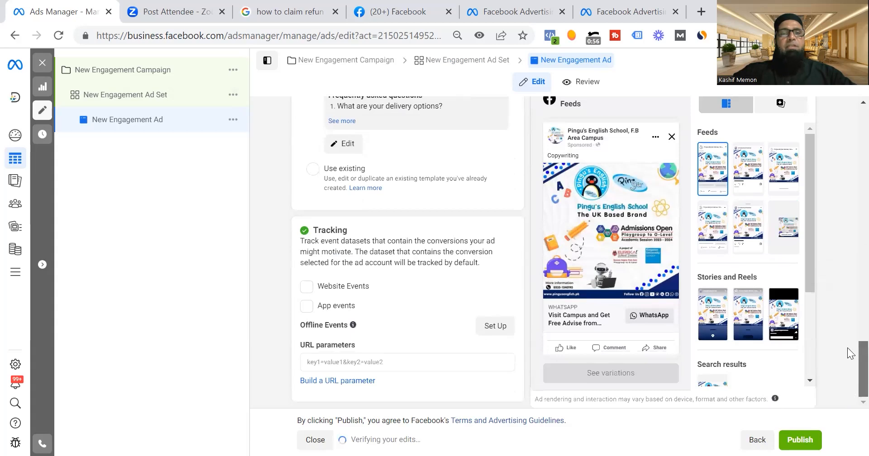
pyautogui.scroll(6, 850, 353)
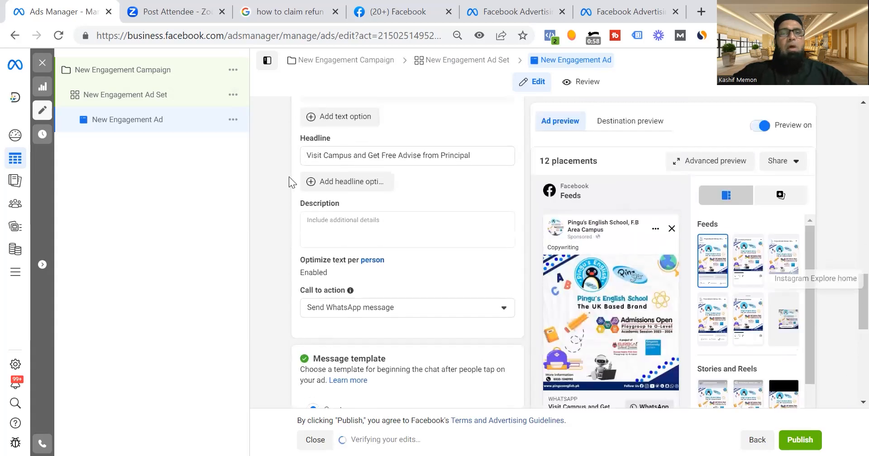
pyautogui.moveTo(478, 160); pyautogui.dragTo(191, 194)
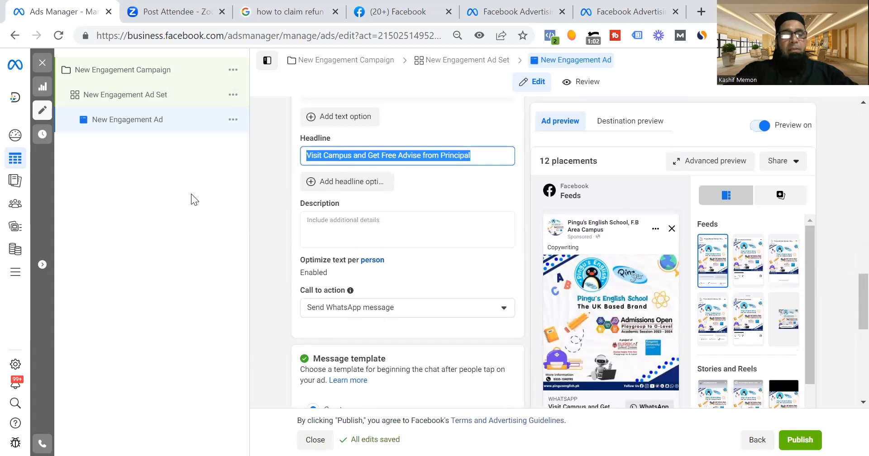
pyautogui.write('Get Before Sold O')
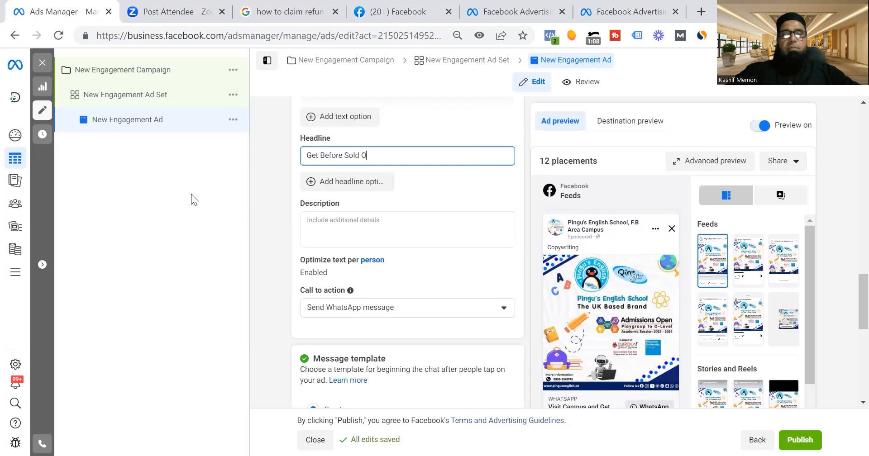
pyautogui.write('ut')
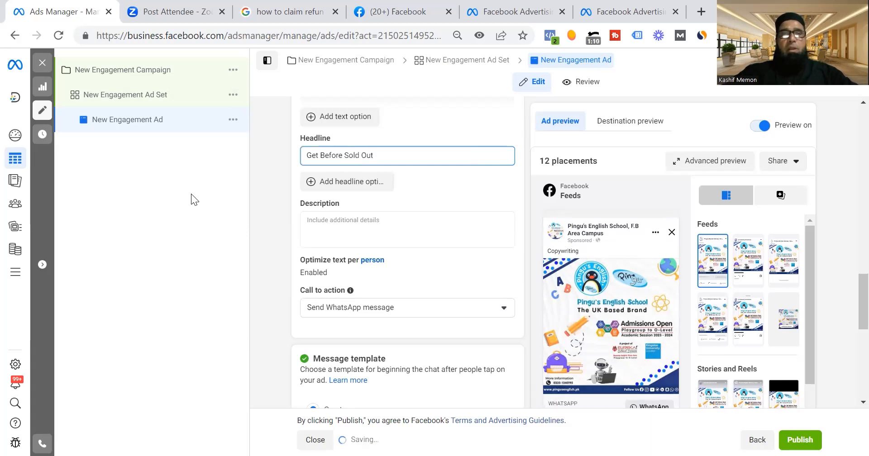
pyautogui.write('-Starting from')
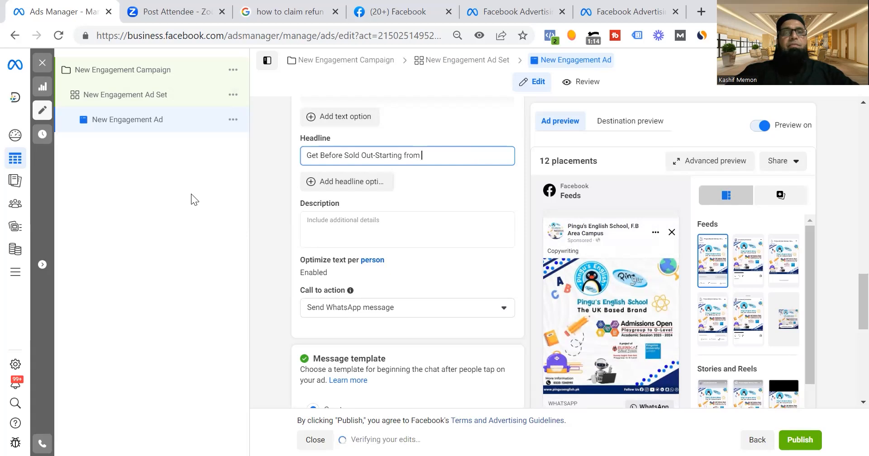
pyautogui.write(' Rs')
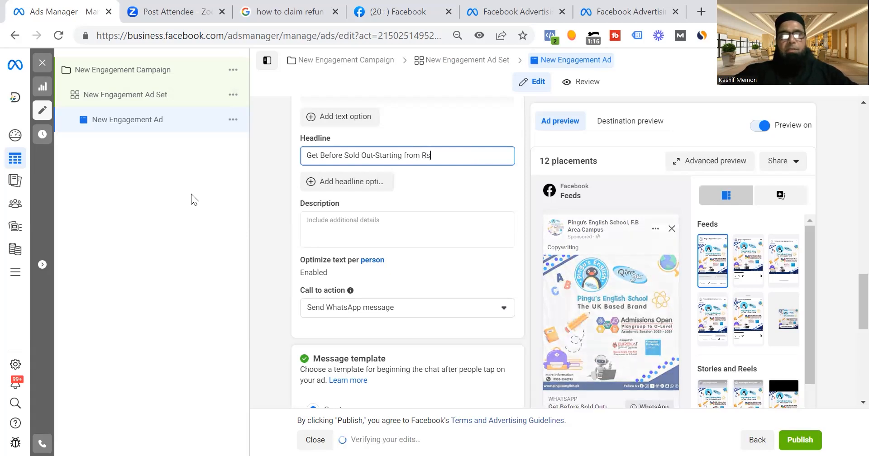
pyautogui.write('. 2000')
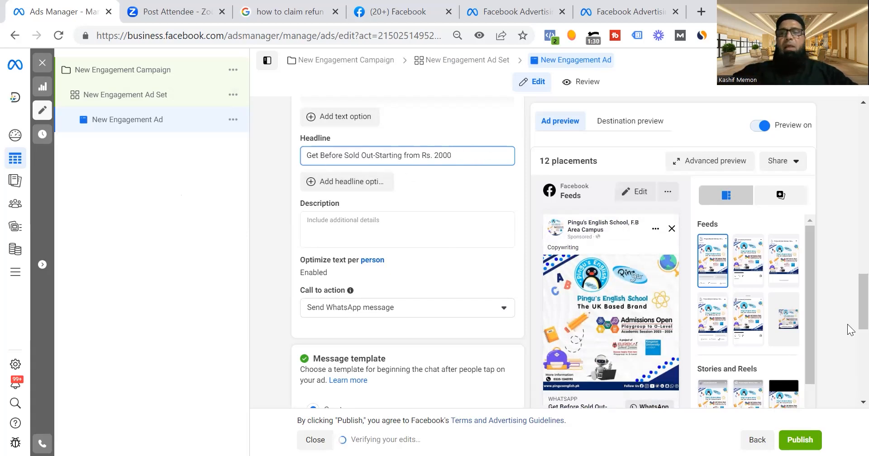
pyautogui.scroll(-5, 847, 344)
pyautogui.scroll(-3, 847, 344)
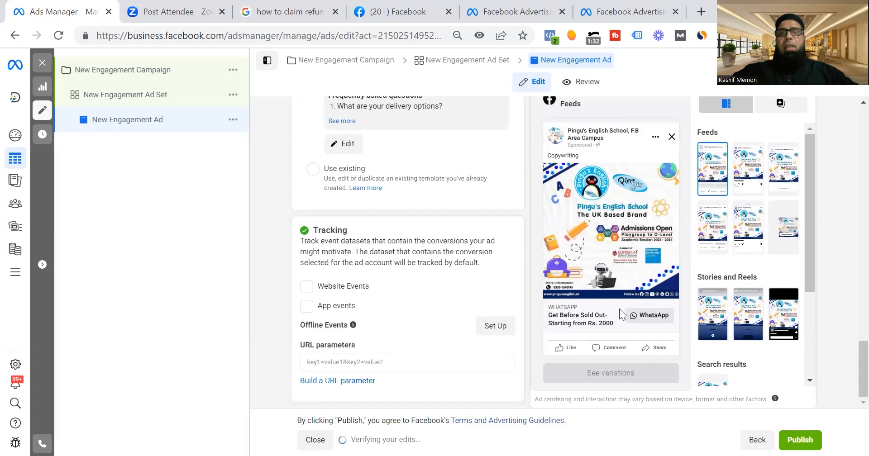